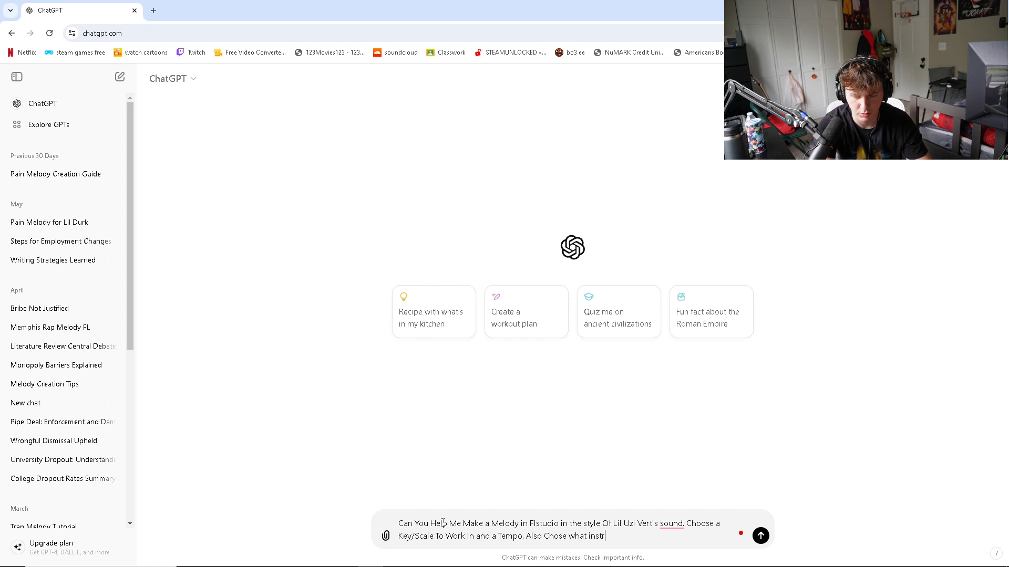
# - Review and submit the prompt asking for a Lil Uzi Vert style FL Studio melody with a key/scale, tempo and instruments
pyautogui.moveTo(400, 524); pyautogui.dragTo(455, 529)
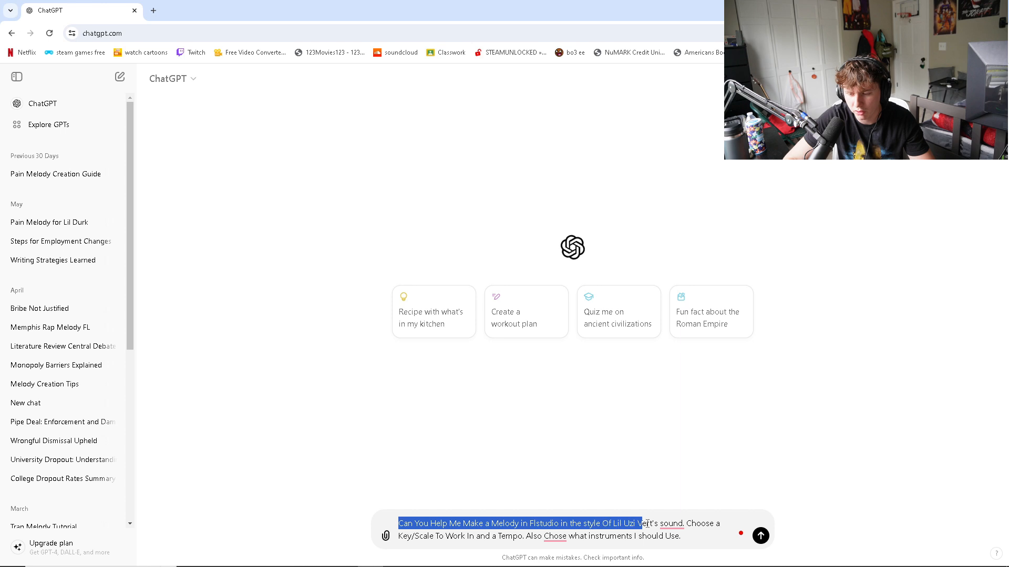
pyautogui.moveTo(662, 523); pyautogui.dragTo(684, 529)
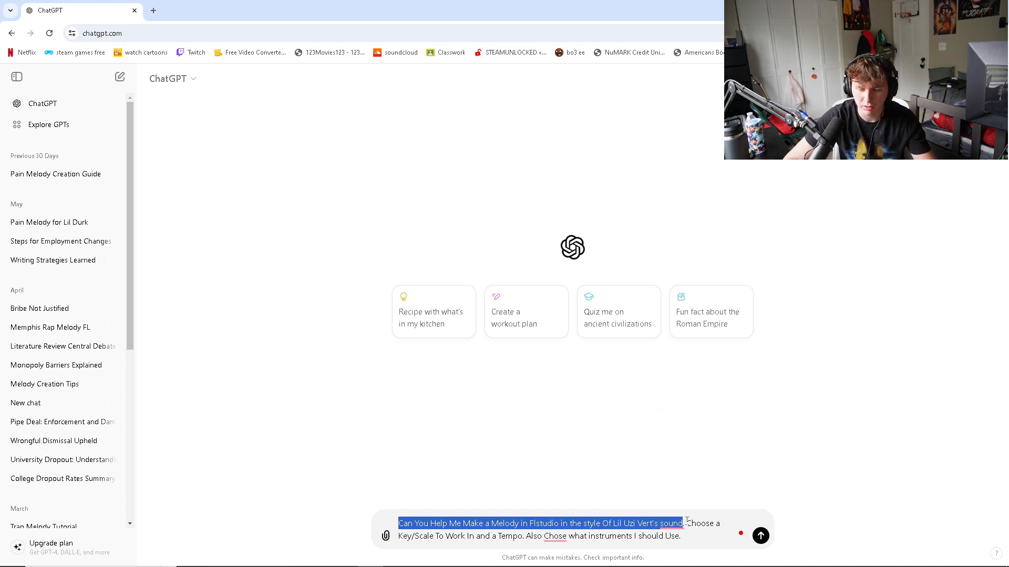
pyautogui.moveTo(686, 523); pyautogui.dragTo(520, 535)
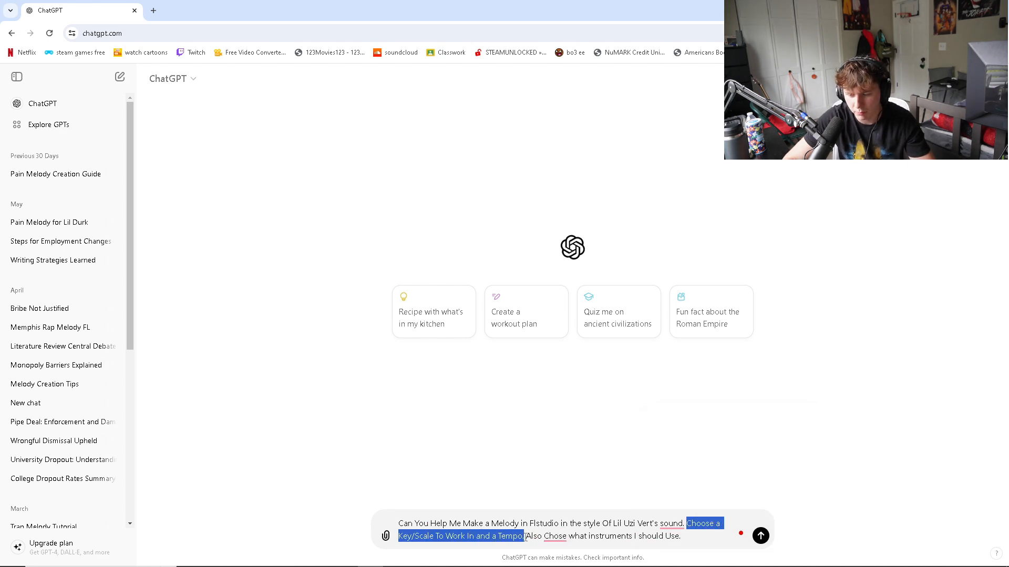
pyautogui.moveTo(526, 536); pyautogui.dragTo(562, 541)
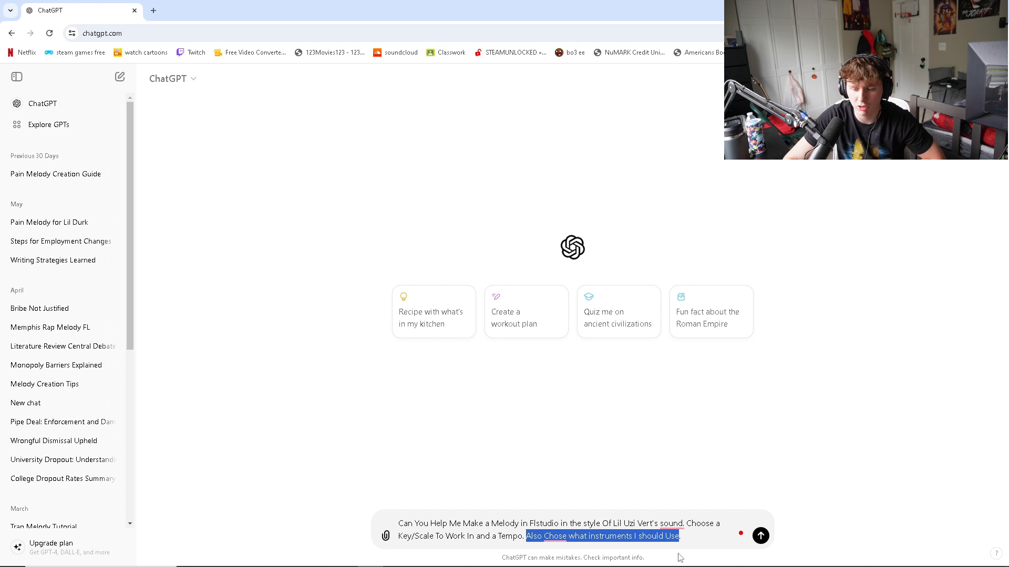
pyautogui.click(770, 496)
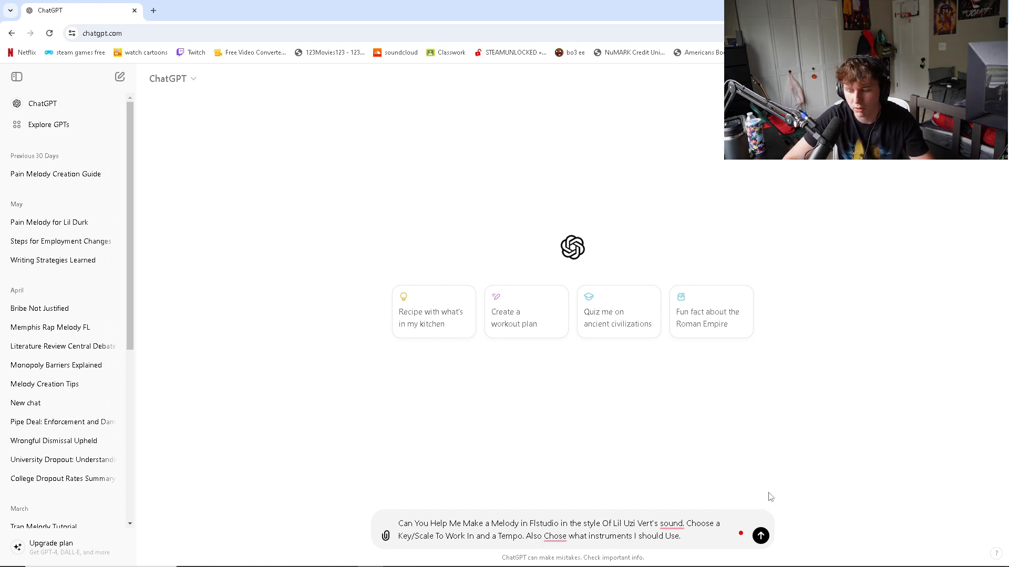
pyautogui.click(760, 537)
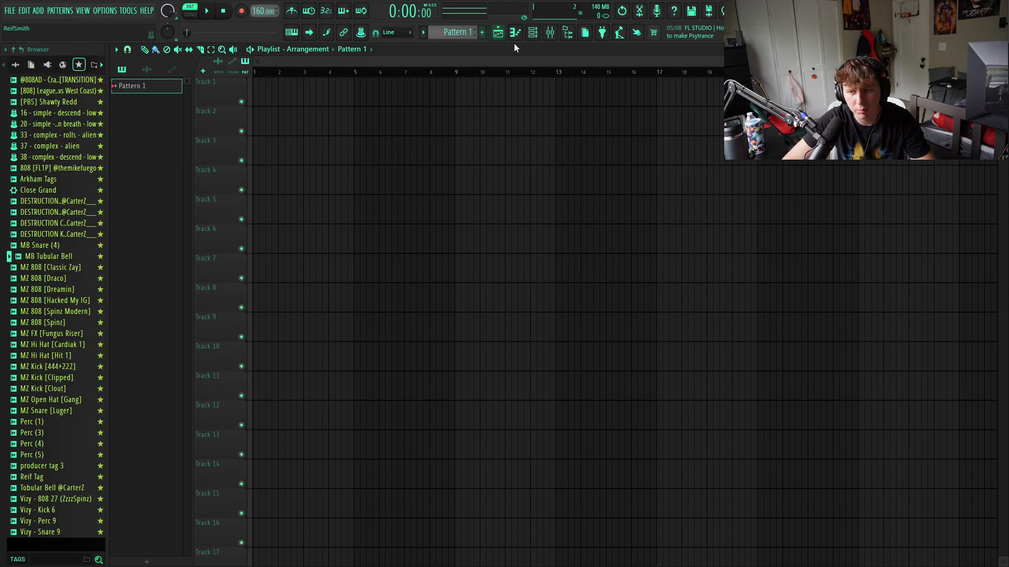
# - Show the channel rack and expand the One Shots & Accents folder in the sample browser
pyautogui.click(546, 33)
pyautogui.rightClick(239, 257)
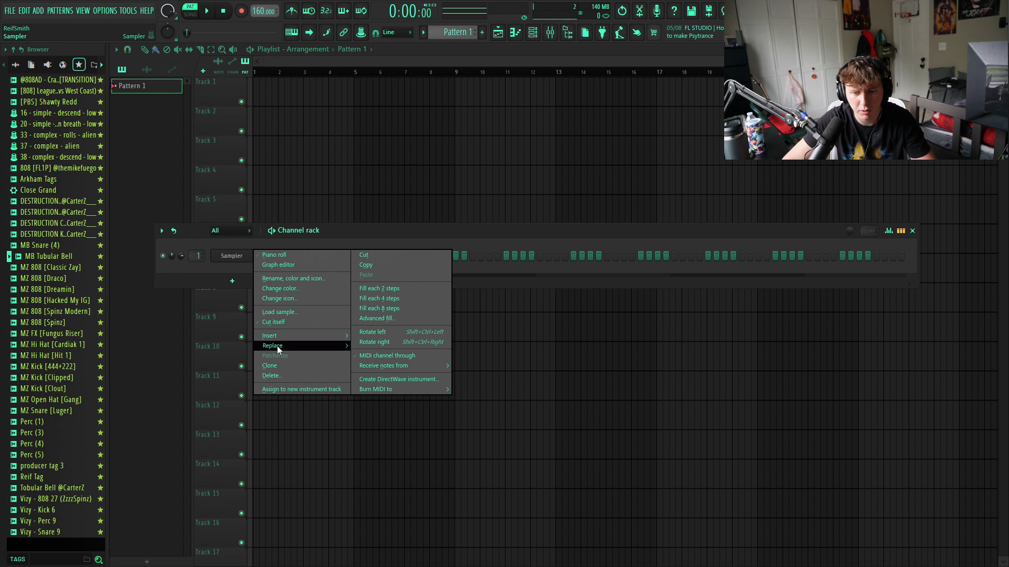
pyautogui.moveTo(276, 346)
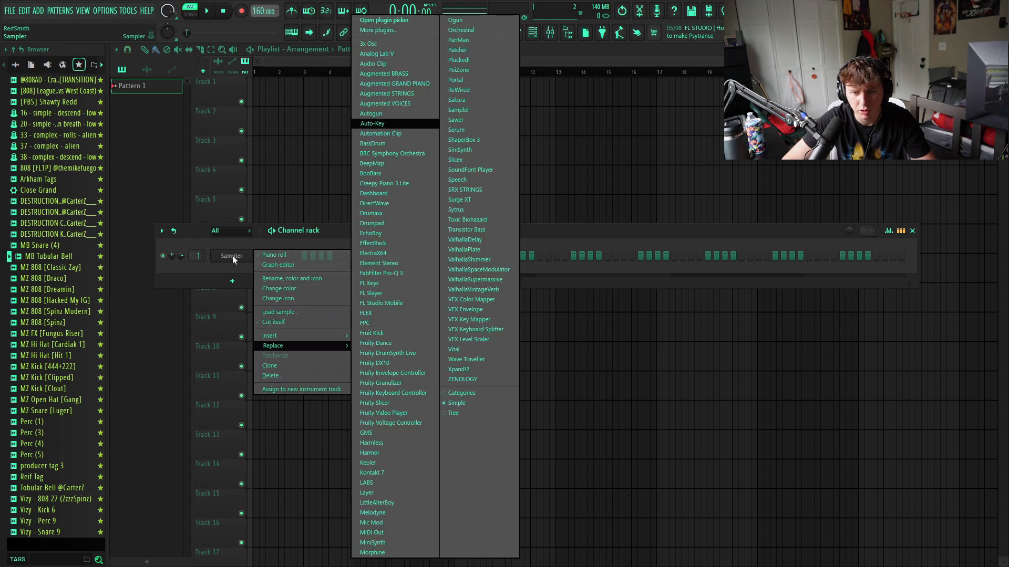
pyautogui.click(17, 65)
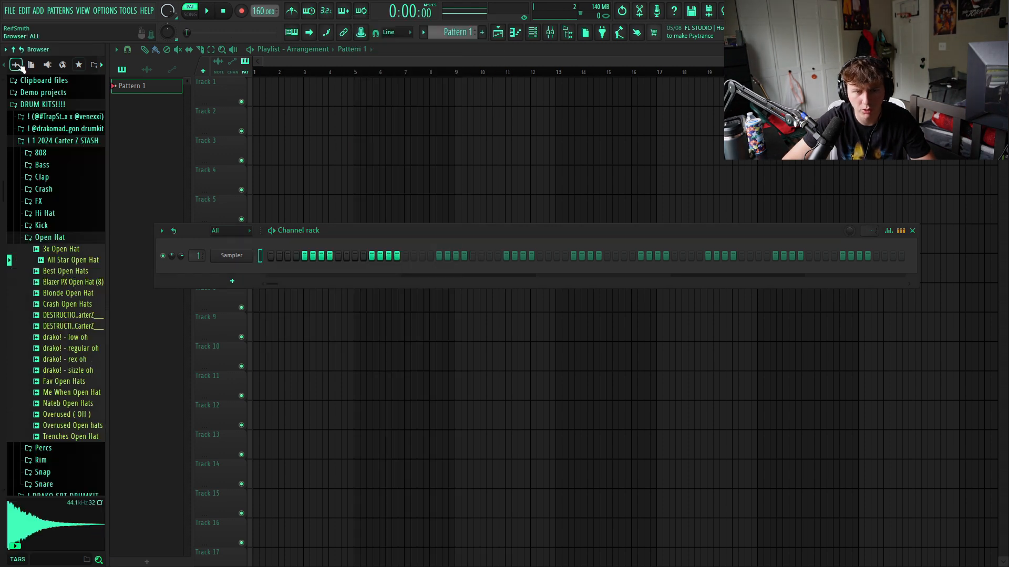
pyautogui.click(56, 240)
pyautogui.click(80, 141)
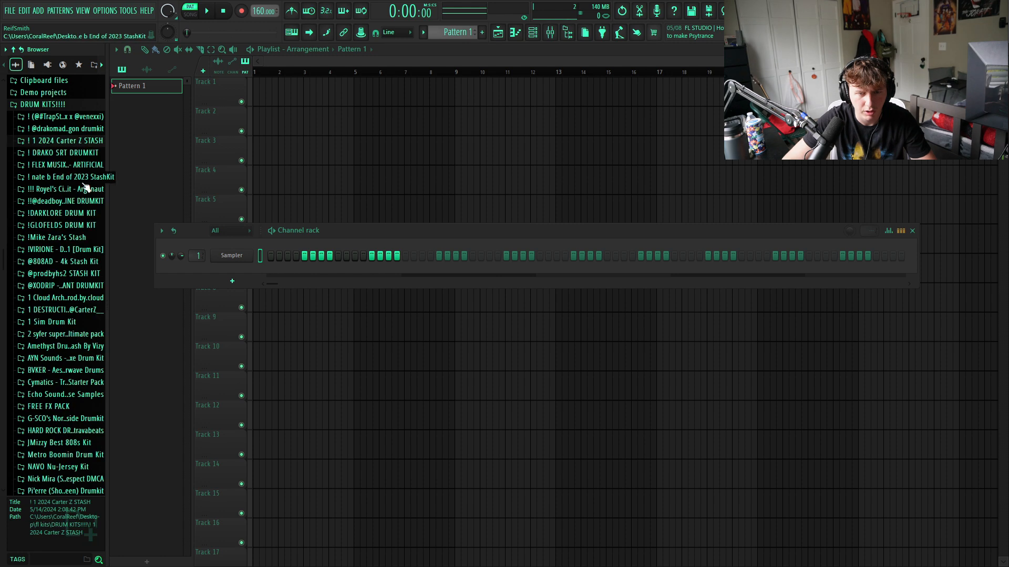
pyautogui.click(64, 105)
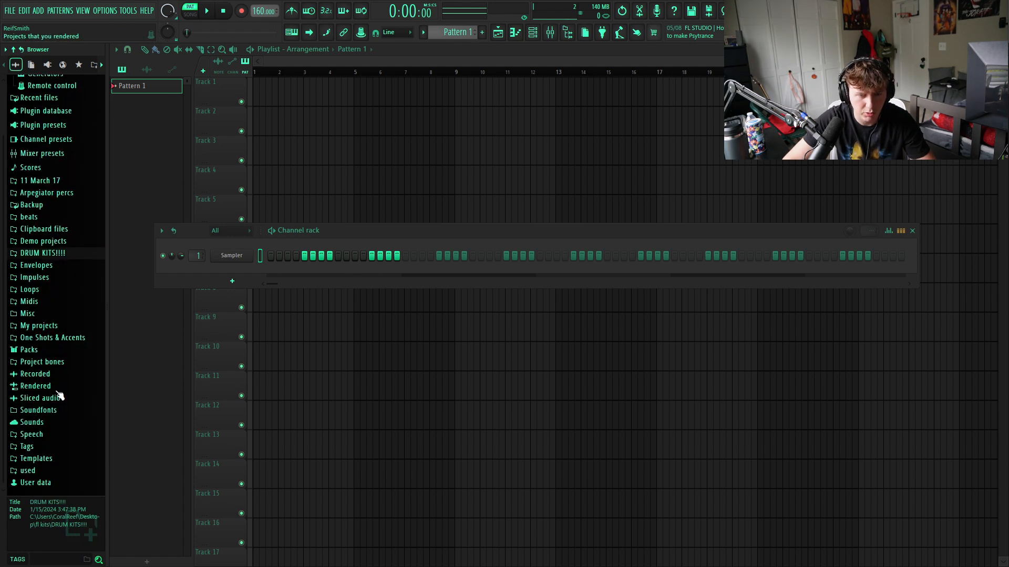
pyautogui.click(62, 344)
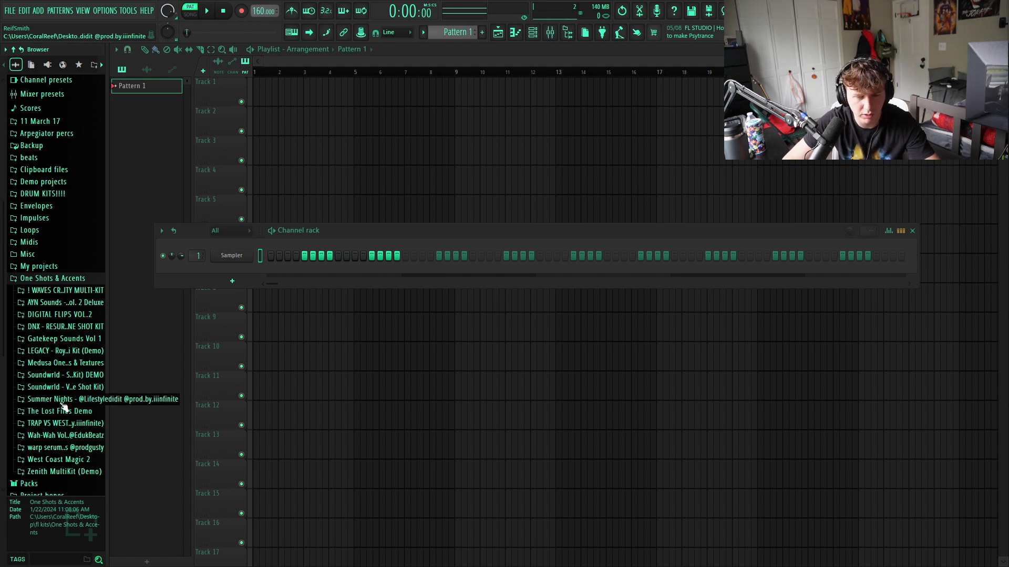
# - Audition leads in the Trap vs West Coast kit and load [Lead] Uzi (Cm) onto the Sampler channel
pyautogui.click(60, 401)
pyautogui.click(85, 369)
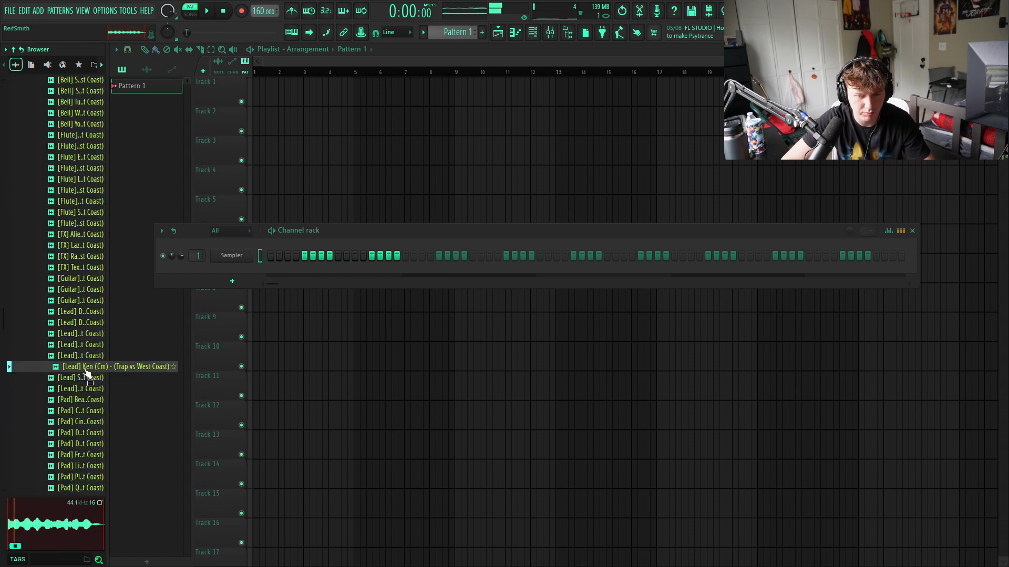
pyautogui.click(82, 358)
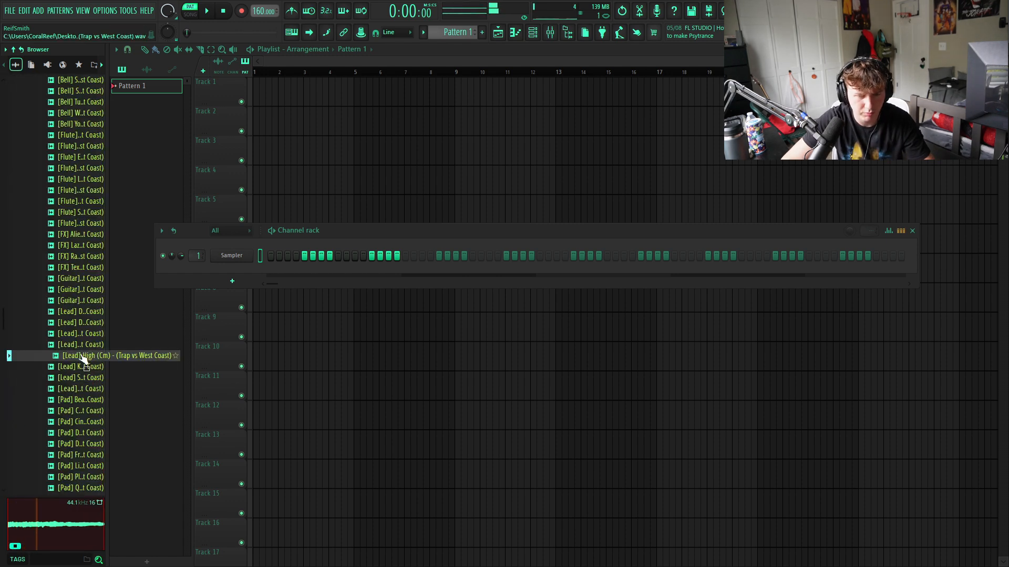
pyautogui.click(85, 389)
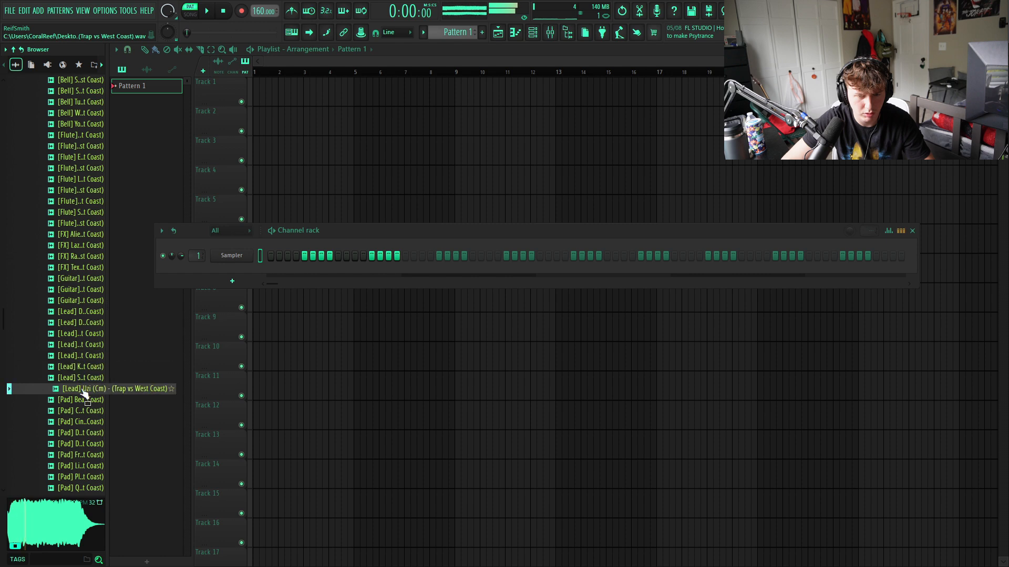
pyautogui.moveTo(85, 393); pyautogui.dragTo(231, 257)
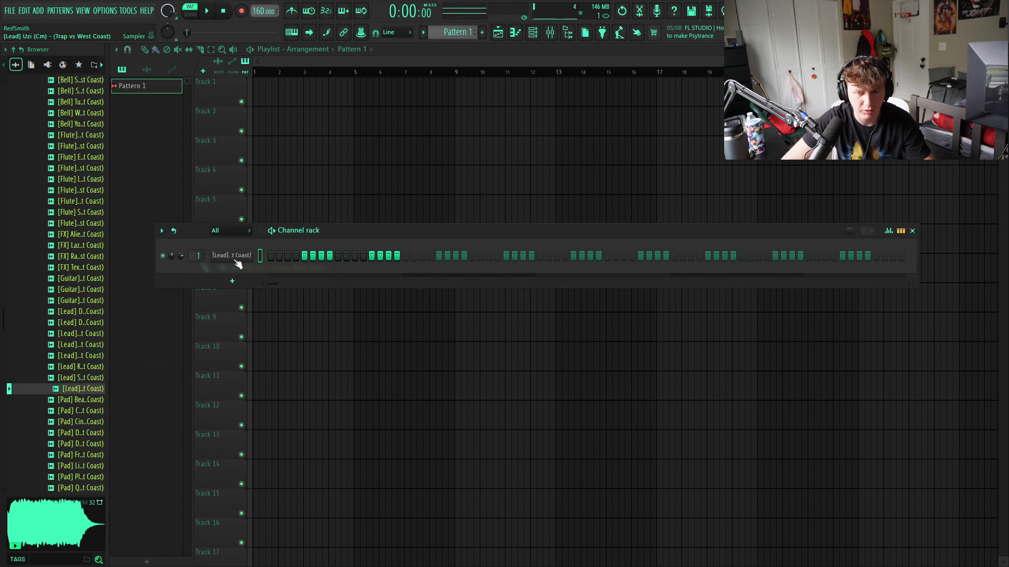
# - Enable and shape the volume envelope of the Uzi lead channel, and close its settings
pyautogui.click(243, 257)
pyautogui.click(245, 213)
pyautogui.moveTo(246, 314); pyautogui.dragTo(318, 315)
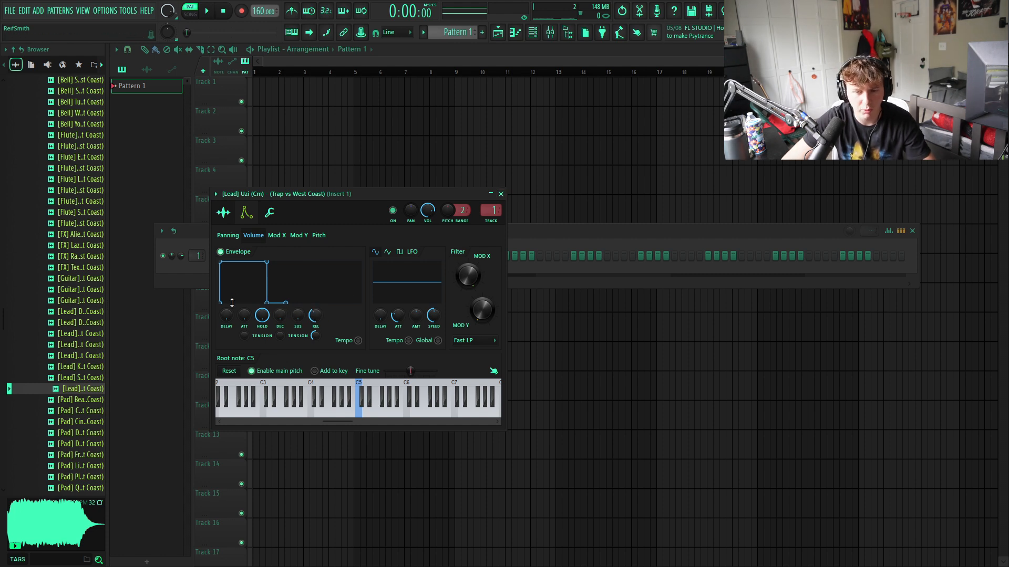
pyautogui.click(501, 194)
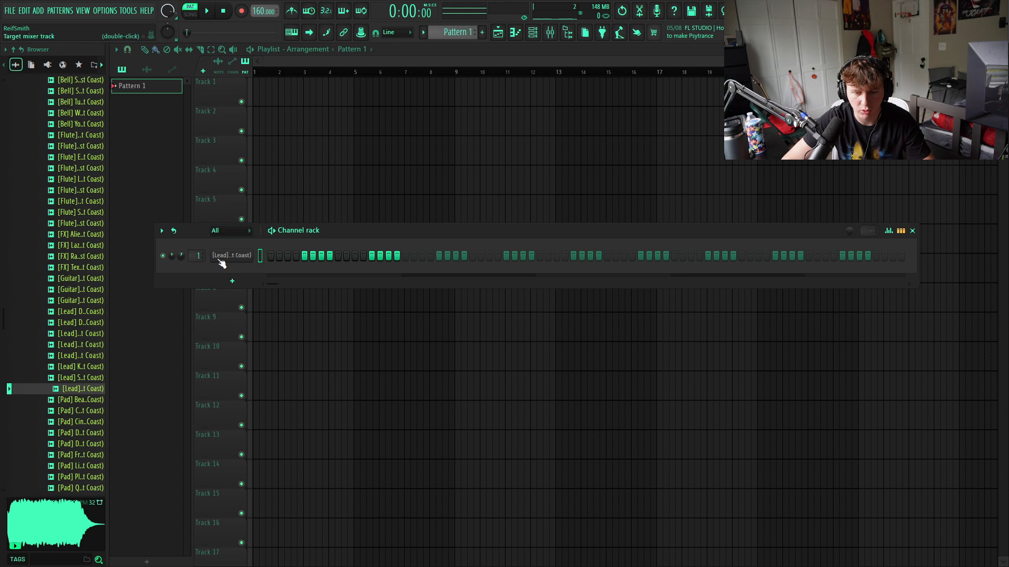
# - Try a short melody starting on C#5 in the Uzi lead's piano roll, and cut its notes from the channel
pyautogui.rightClick(253, 256)
pyautogui.click(290, 255)
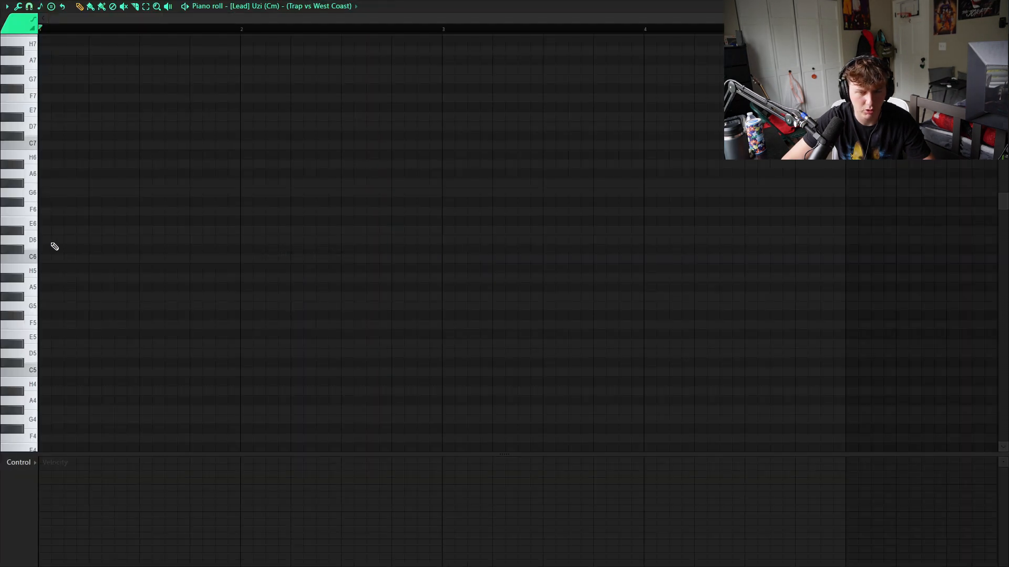
pyautogui.scroll(-3, 55, 247)
pyautogui.moveTo(50, 278)
pyautogui.mouseDown()
pyautogui.moveTo(30, 278)
pyautogui.moveTo(187, 279)
pyautogui.moveTo(64, 279)
pyautogui.mouseUp()
pyautogui.scroll(2, 89, 294)
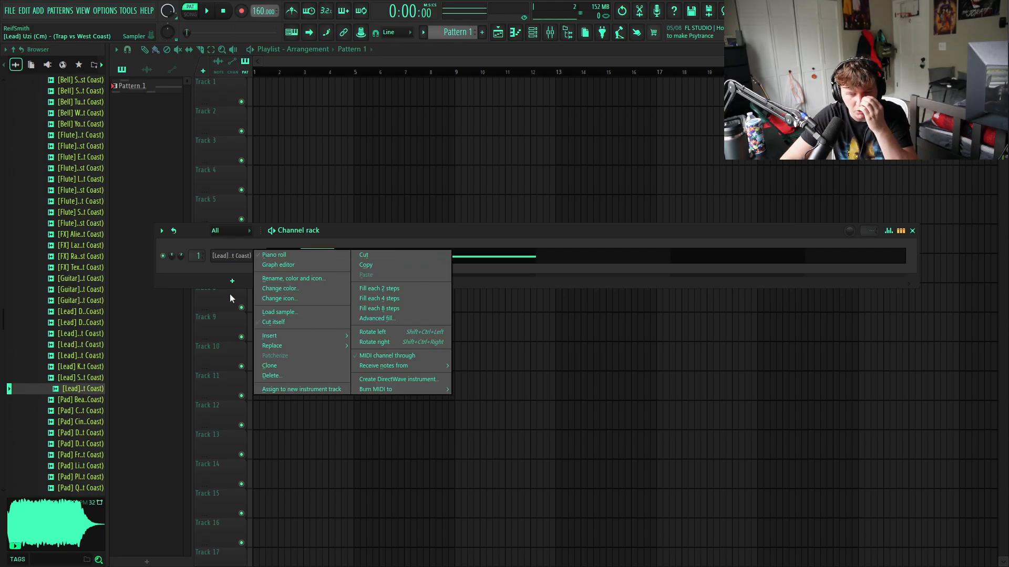
pyautogui.click(221, 264)
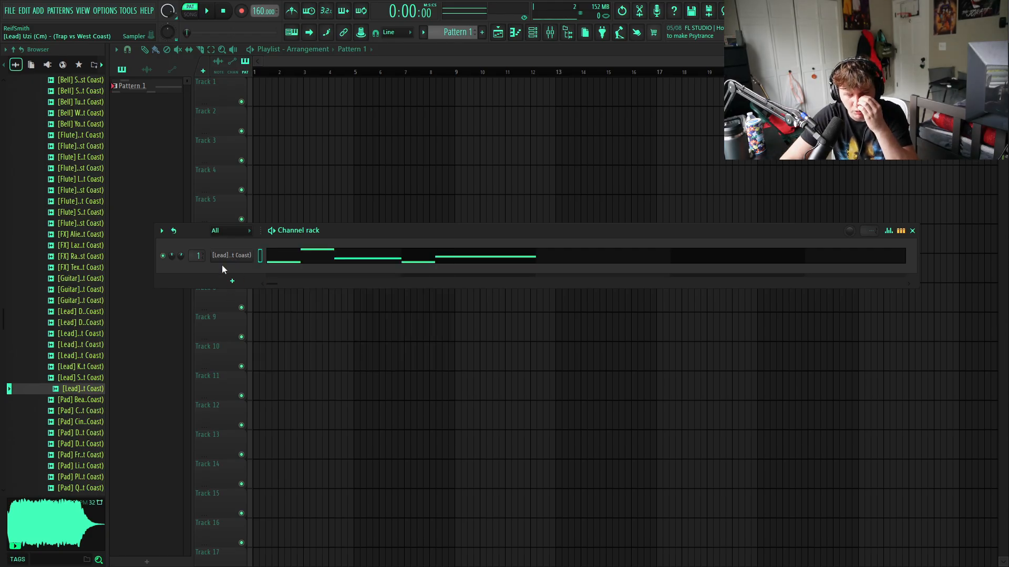
pyautogui.rightClick(249, 254)
pyautogui.click(364, 255)
# - Add a Serum channel with the PLUCK - FOUND preset
pyautogui.click(232, 281)
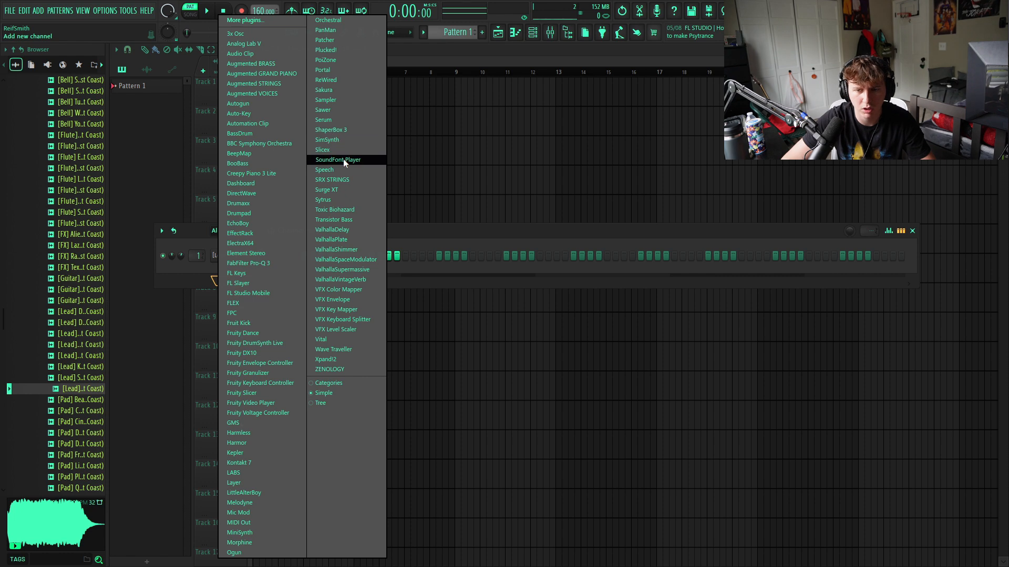
pyautogui.click(343, 120)
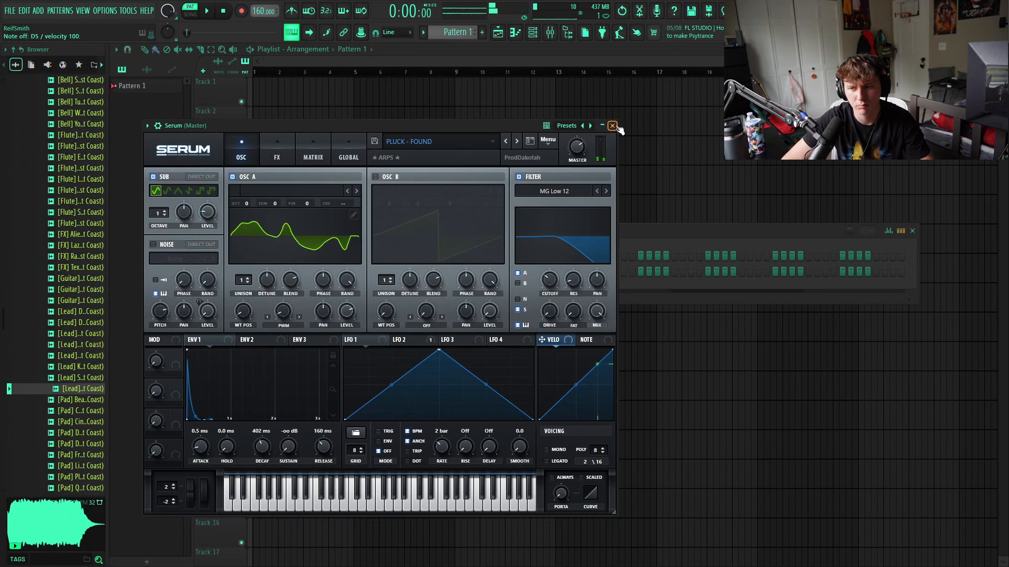
pyautogui.click(430, 126)
# - Draw six short spaced notes across the first two bars of Serum's piano roll: C#4, C#4, H3, C#4, C#4, C#4
pyautogui.rightClick(65, 271)
pyautogui.click(280, 273)
pyautogui.moveTo(43, 344); pyautogui.dragTo(56, 373)
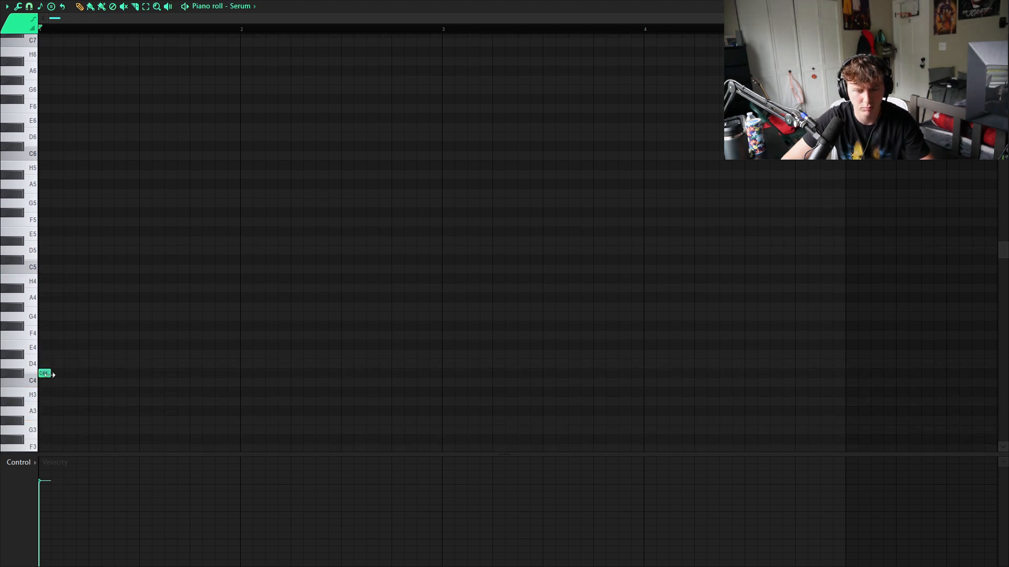
pyautogui.click(123, 374)
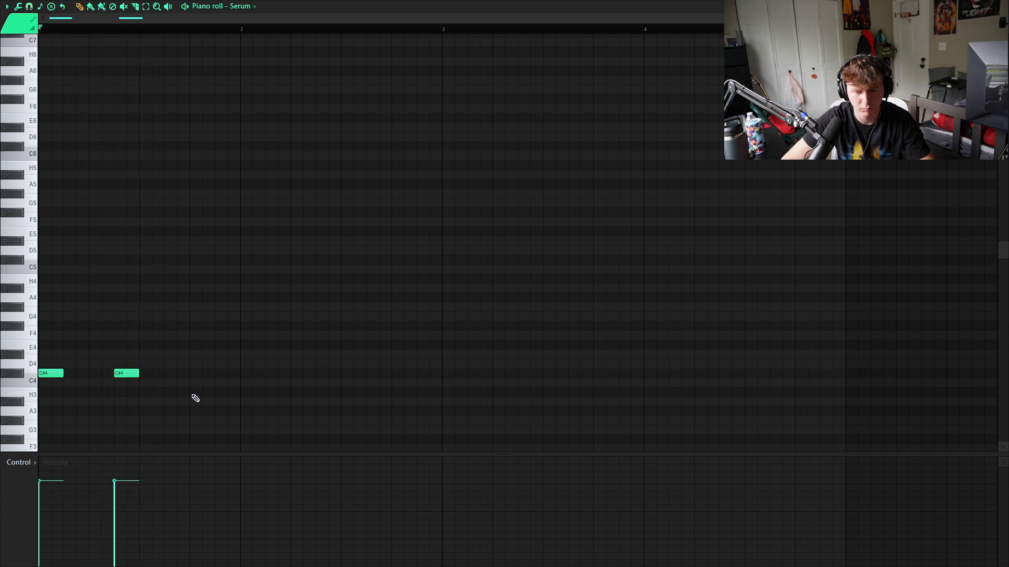
pyautogui.press('space')
pyautogui.press('space')
pyautogui.press('space')
pyautogui.click(271, 374)
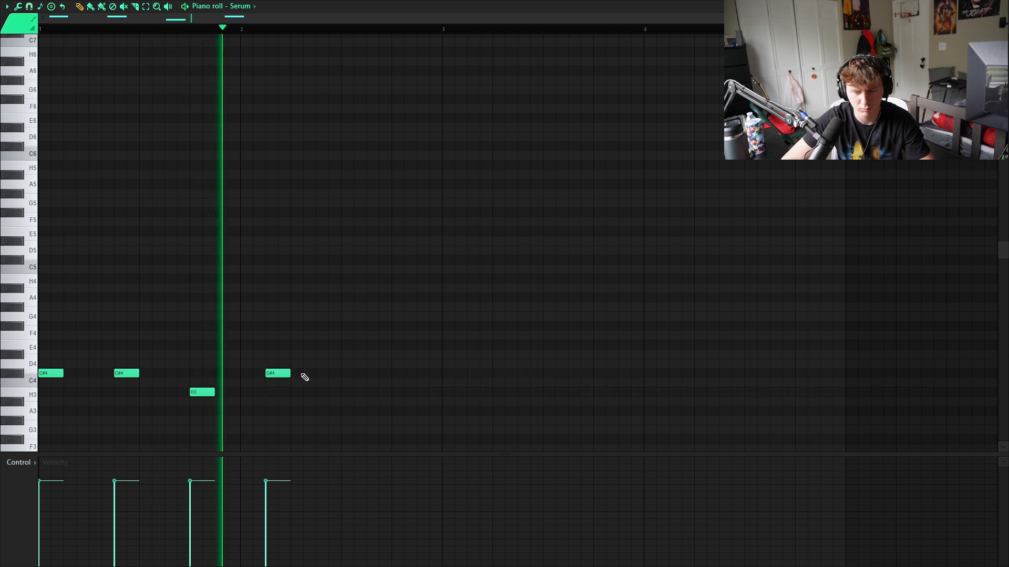
pyautogui.click(331, 374)
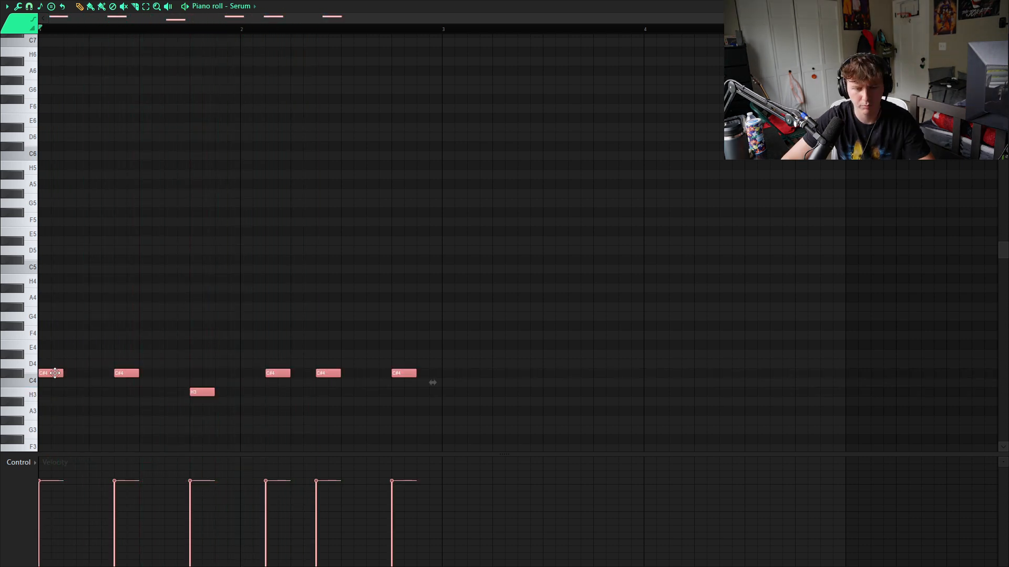
# - Duplicate the six-note line and raise the copy one octave to C#5 and H4
pyautogui.hotkey('ctrl', 'c')
pyautogui.hotkey('ctrl', 'v')
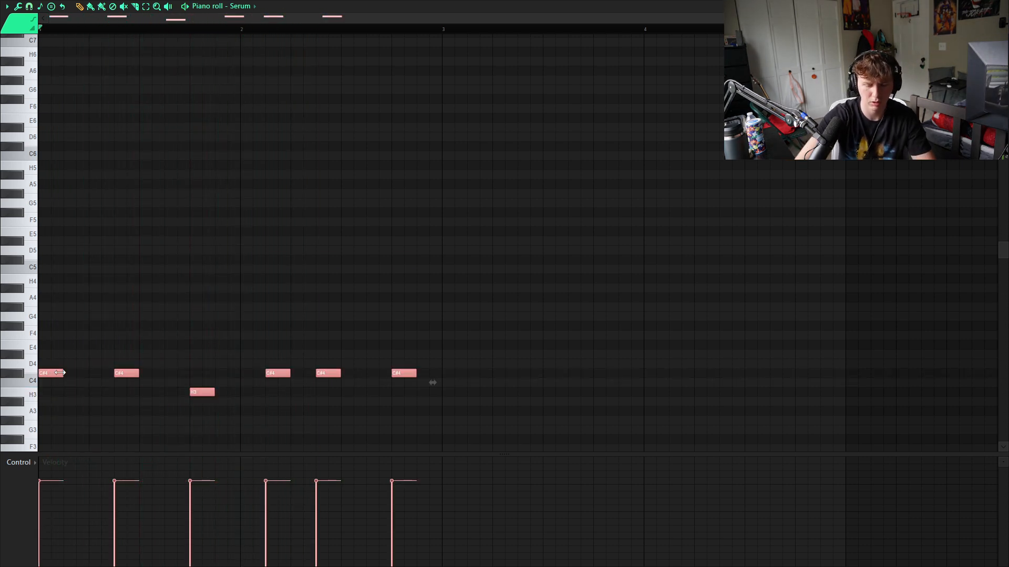
pyautogui.hotkey('ctrl', 'Up')
pyautogui.press('space')
pyautogui.press('space')
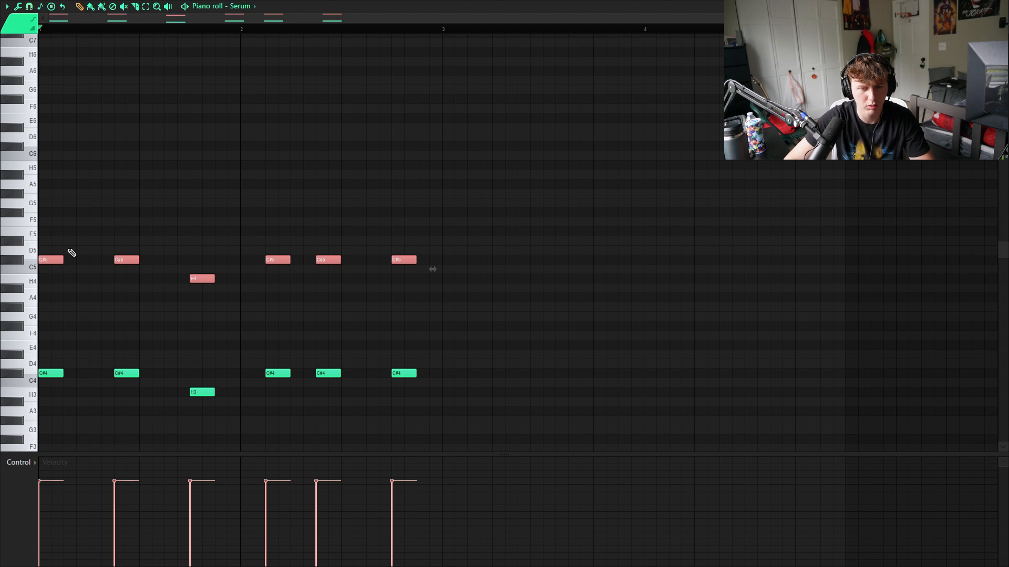
# - Duplicate the C#5/H4 line and raise the copy three semitones to E5 and D5
pyautogui.hotkey('ctrl', 'c')
pyautogui.hotkey('ctrl', 'v')
pyautogui.press('Up')
pyautogui.press('Up')
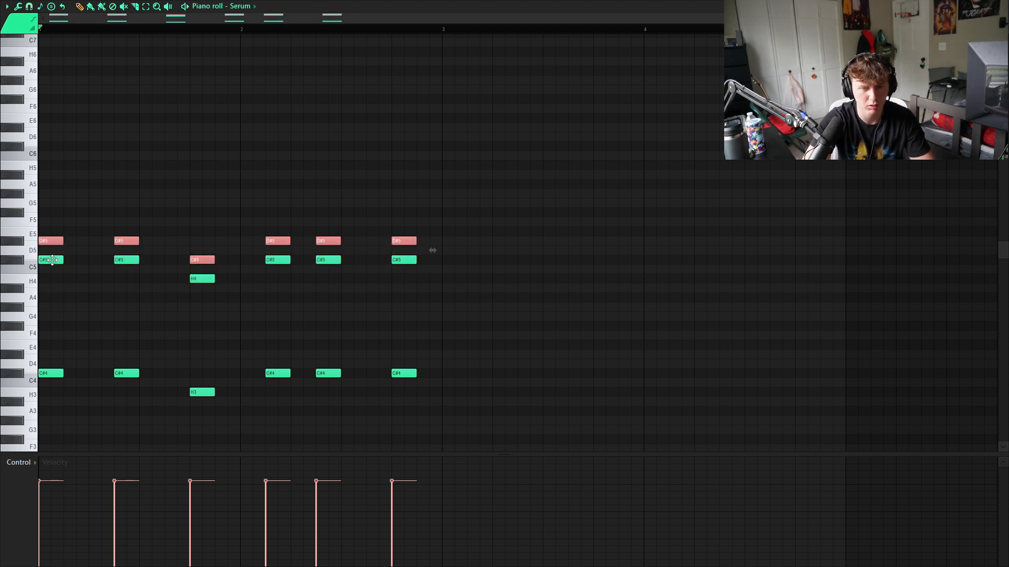
pyautogui.press('Up')
pyautogui.hotkey('ctrl', 'd')
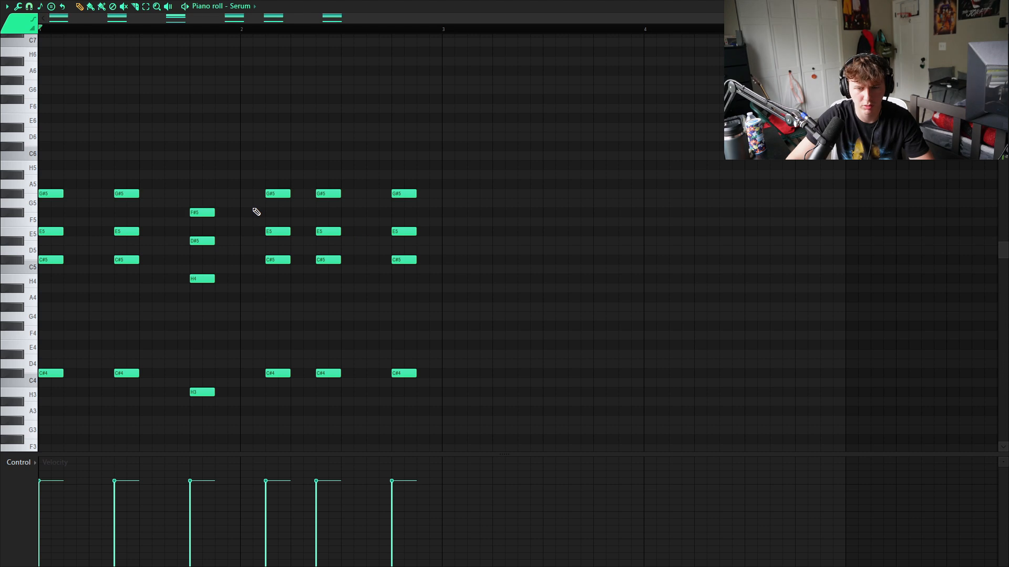
# - Complete the chords with a G#5/F#5 layer, and raise the E5/D#5 layer one octave to E6 and D#6
pyautogui.press('space')
pyautogui.press('space')
pyautogui.moveTo(433, 227); pyautogui.dragTo(266, 244)
pyautogui.moveTo(157, 241); pyautogui.dragTo(35, 219)
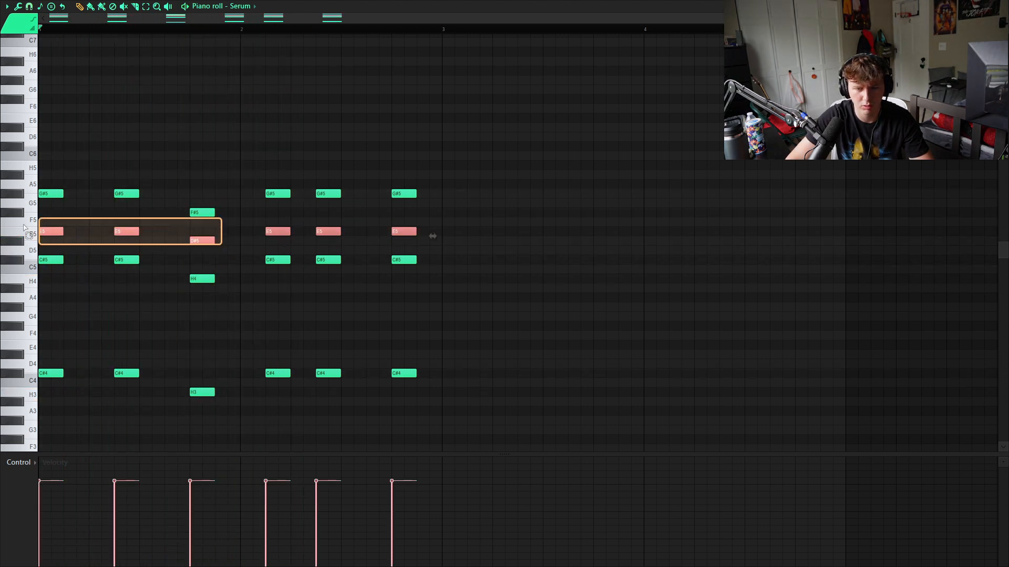
pyautogui.hotkey('ctrl', 'Up')
pyautogui.press('space')
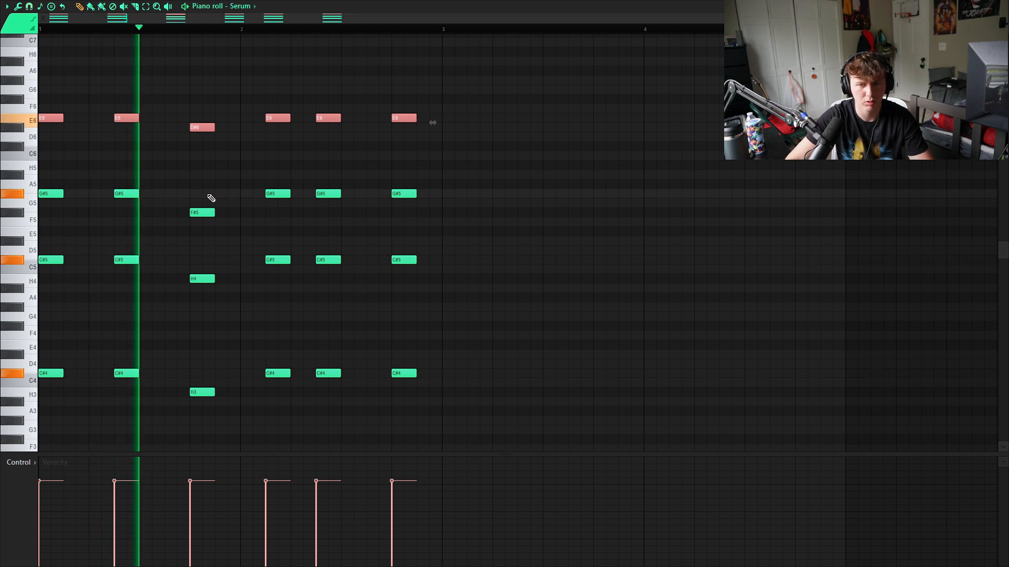
pyautogui.press('space')
# - Add a short C#6 note after the first chord and another high note after the fourth, checking the pattern by playback
pyautogui.moveTo(75, 138)
pyautogui.mouseDown()
pyautogui.moveTo(72, 107)
pyautogui.moveTo(80, 147)
pyautogui.mouseUp()
pyautogui.press('space')
pyautogui.press('space')
pyautogui.press('space')
pyautogui.press('space')
pyautogui.press('space')
pyautogui.press('space')
pyautogui.press('space')
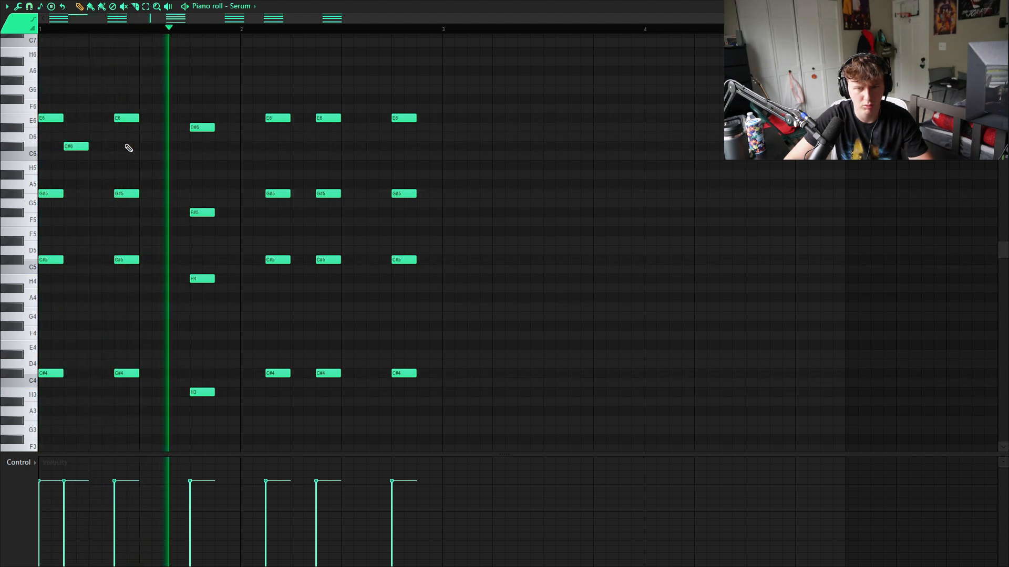
pyautogui.press('space')
pyautogui.press('space')
pyautogui.click(91, 127)
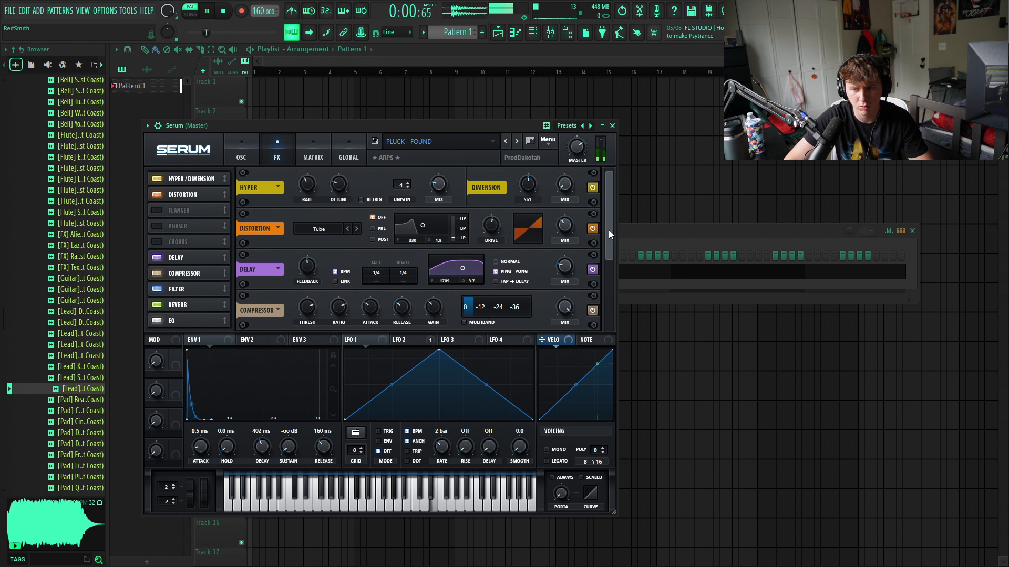
# - Set the mix of Serum's reverb effect to 22% and close the plugin window
pyautogui.moveTo(608, 235); pyautogui.dragTo(560, 271)
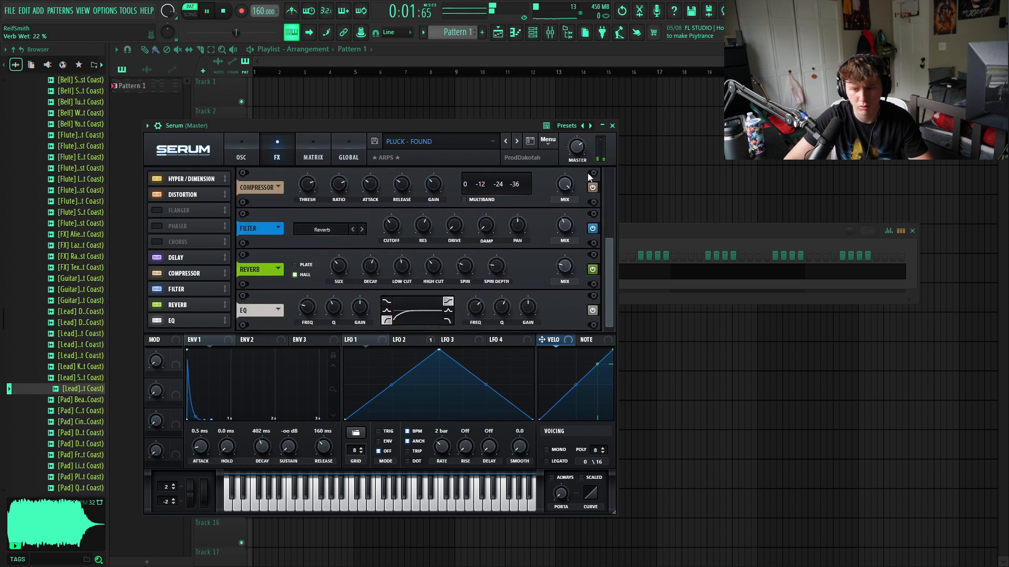
pyautogui.click(612, 125)
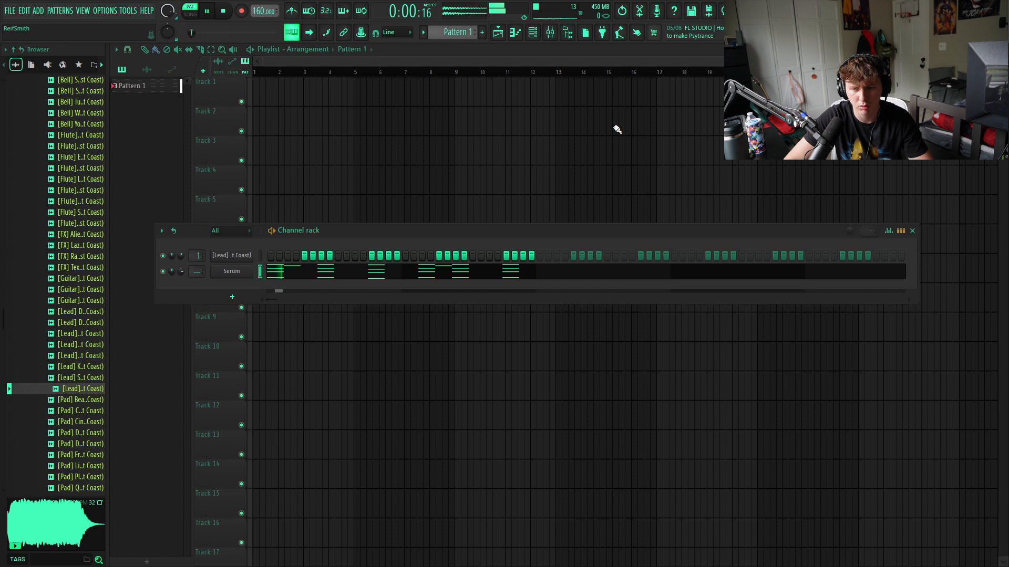
# - Duplicate Serum's whole two-bar chord pattern directly after itself to fill four bars
pyautogui.click(412, 268)
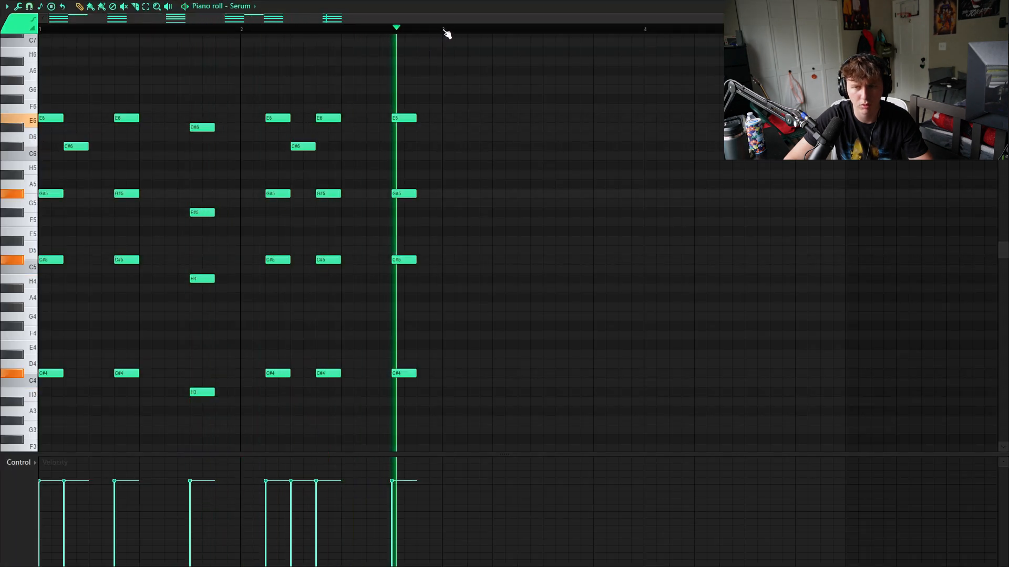
pyautogui.hotkey('ctrl', 'a')
pyautogui.hotkey('ctrl', 'b')
pyautogui.click(424, 145)
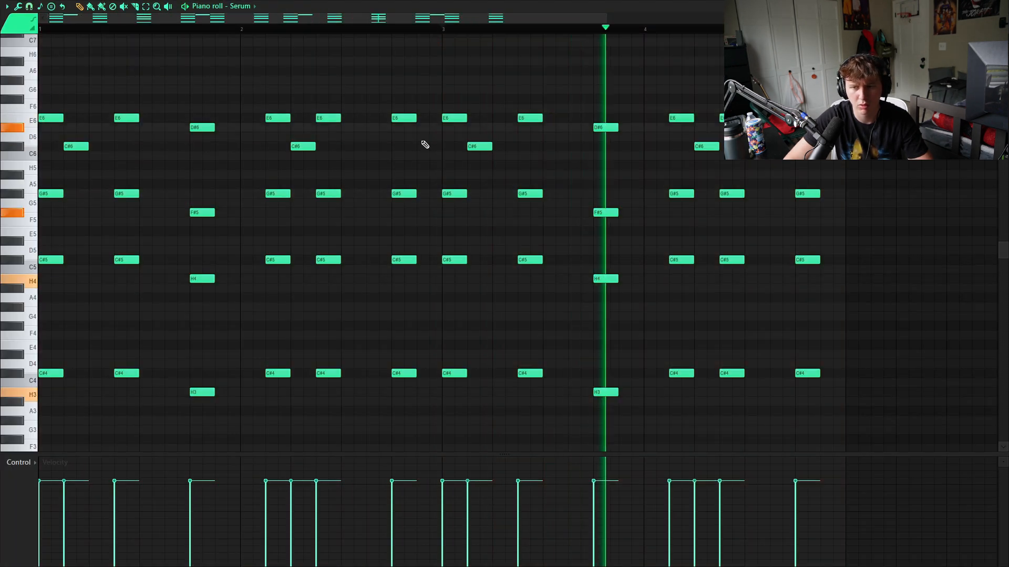
pyautogui.scroll(-2, 436, 210)
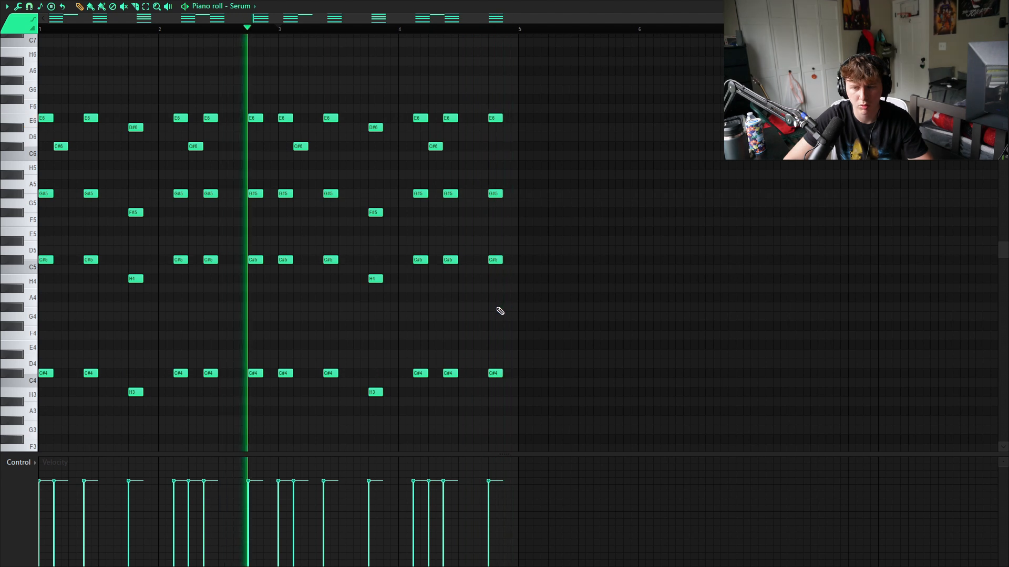
# - Duplicate the four-bar chord pattern again and nudge the copy right so it starts at bar 5
pyautogui.hotkey('ctrl', 'a')
pyautogui.hotkey('ctrl', 'b')
pyautogui.scroll(-2, 499, 315)
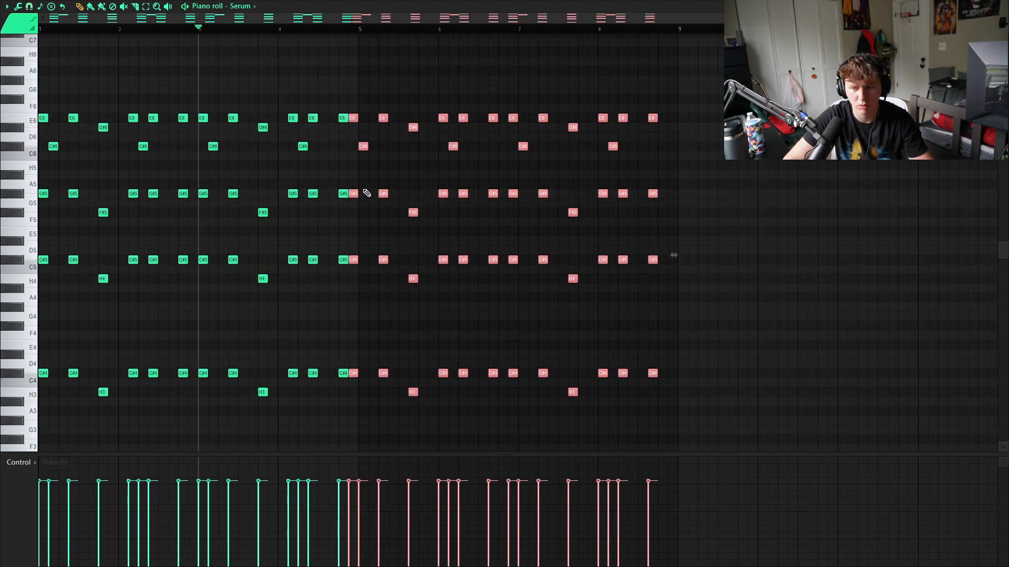
pyautogui.hotkey('shift', 'Right')
pyautogui.hotkey('shift', 'Right')
pyautogui.press('space')
# - In bars 5–8, lower the C#4 notes to G#3 and the C#5 notes to G#4, checking the change by playback
pyautogui.moveTo(360, 362); pyautogui.dragTo(664, 384)
pyautogui.press('Down')
pyautogui.press('Down')
pyautogui.press('Down')
pyautogui.press('Down')
pyautogui.press('Down')
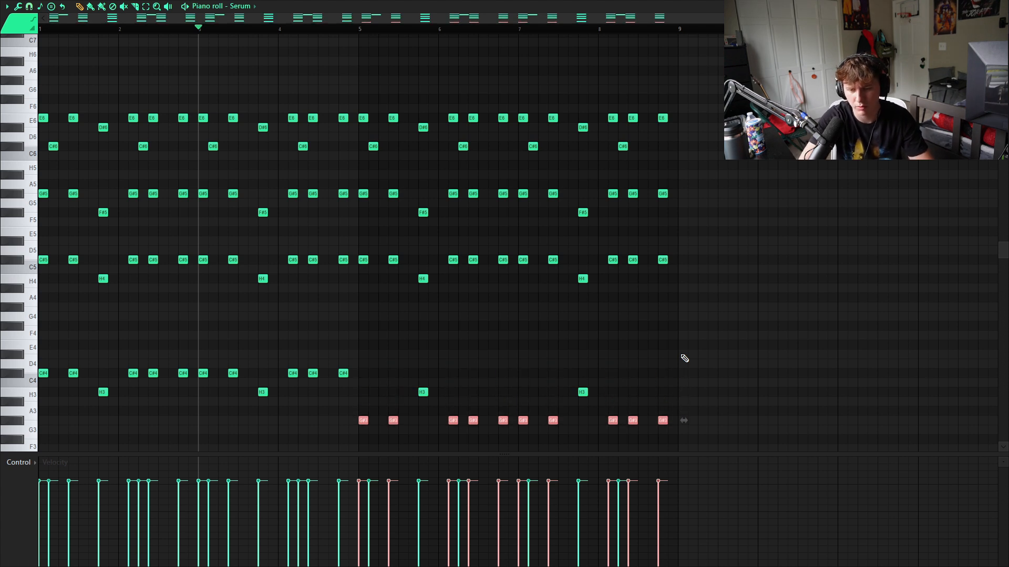
pyautogui.press('space')
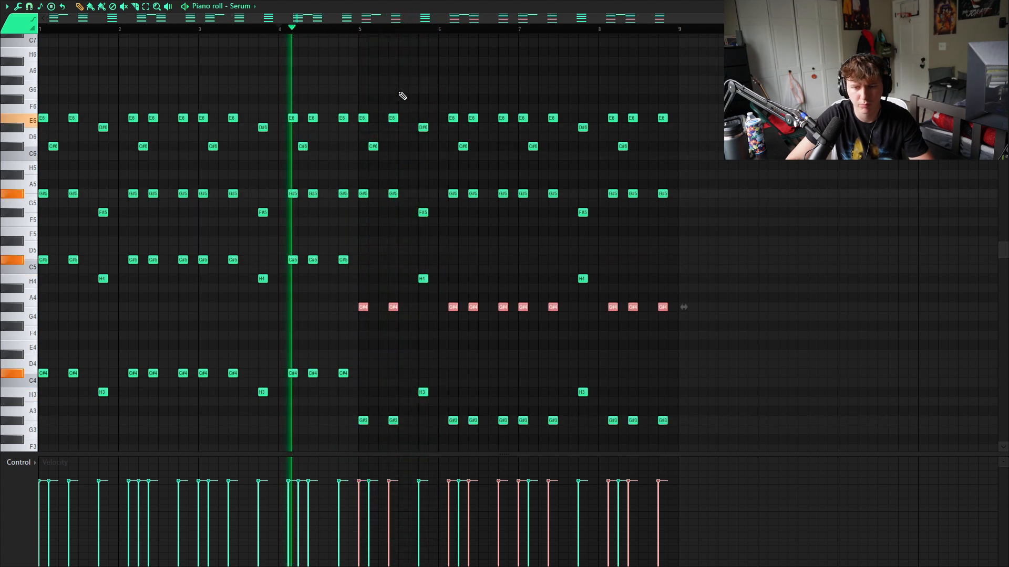
pyautogui.keyDown('ctrl'); pyautogui.click(496, 262); pyautogui.keyUp('ctrl')
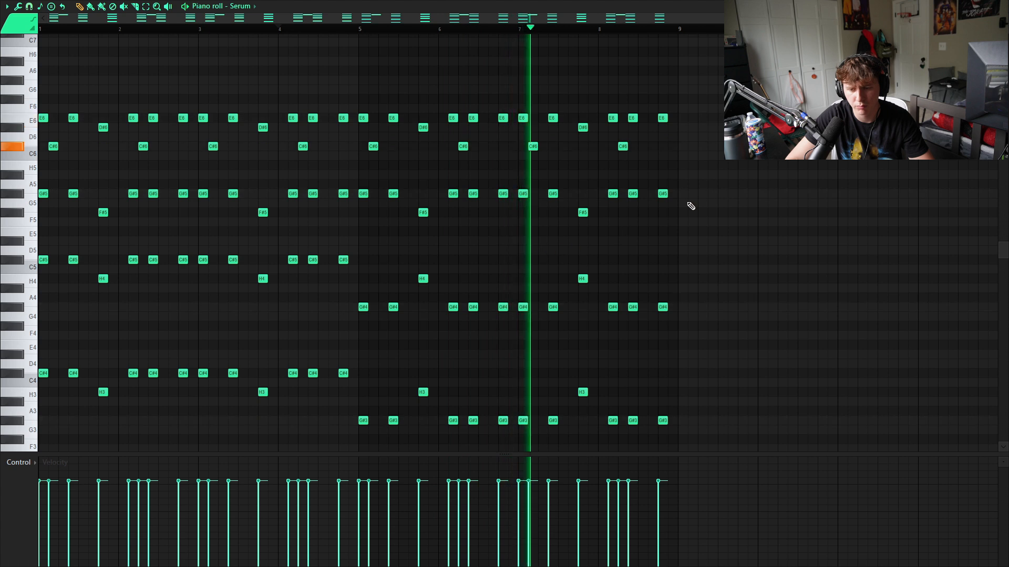
pyautogui.hotkey('ctrl', 's')
pyautogui.click(613, 357)
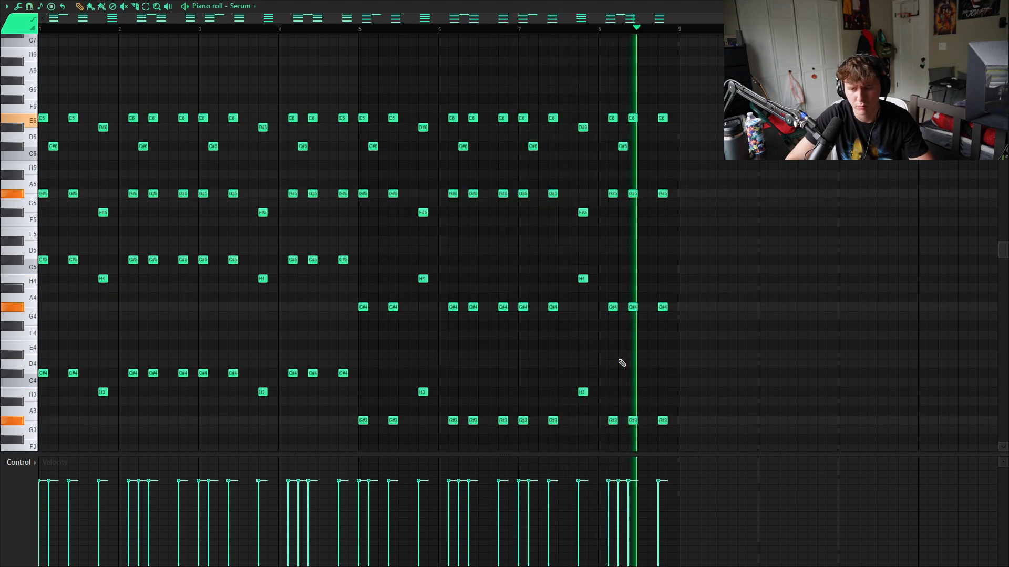
pyautogui.scroll(-2, 151, 236)
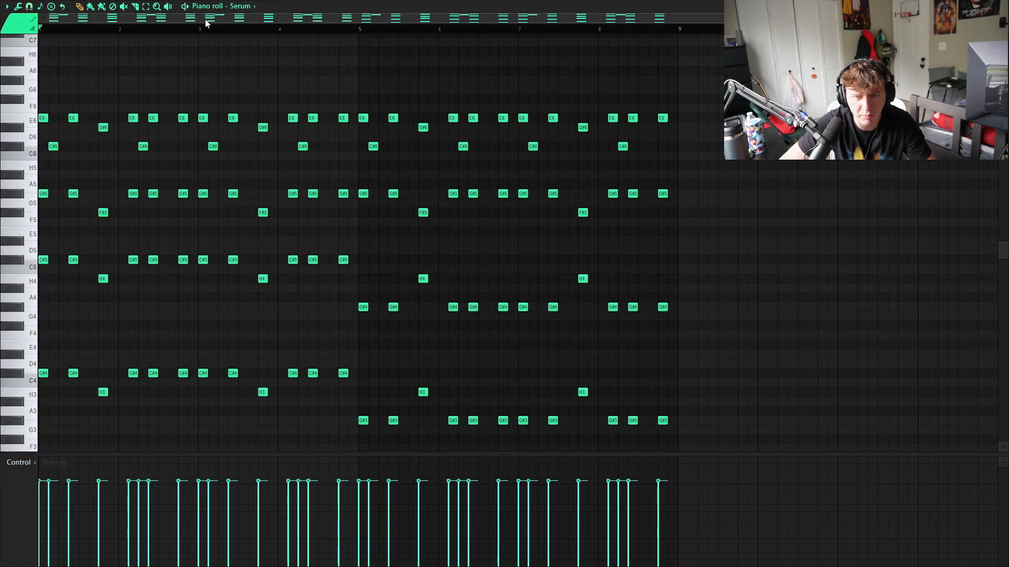
# - Examine the chord layers one by one, selecting the bass row and the C#5/G#4 row across all eight bars
pyautogui.moveTo(51, 95); pyautogui.dragTo(41, 253)
pyautogui.moveTo(89, 96); pyautogui.dragTo(72, 270)
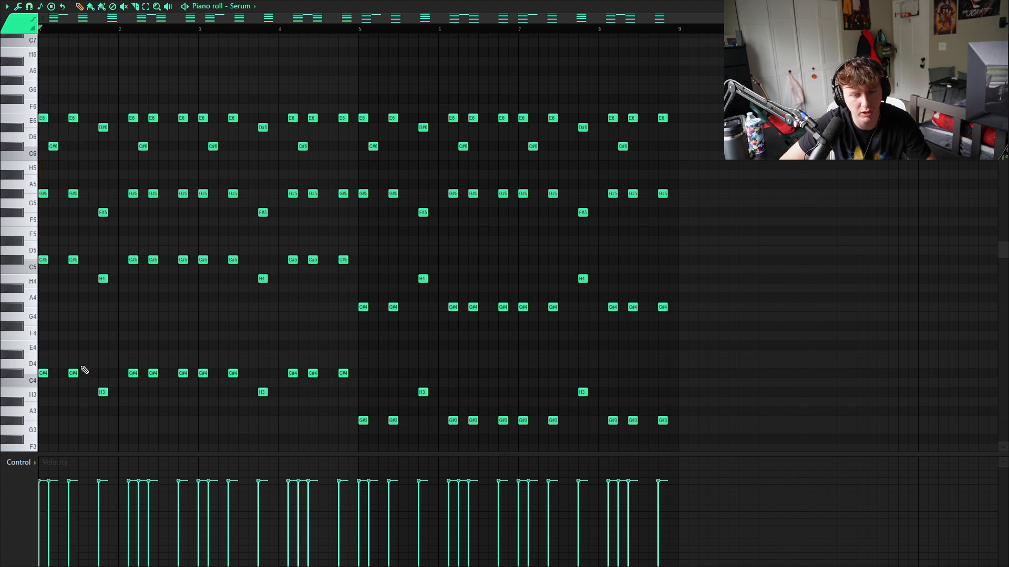
pyautogui.moveTo(44, 360); pyautogui.dragTo(707, 446)
pyautogui.keyDown('ctrl'); pyautogui.click(79, 301); pyautogui.keyUp('ctrl')
pyautogui.moveTo(46, 245); pyautogui.dragTo(690, 311)
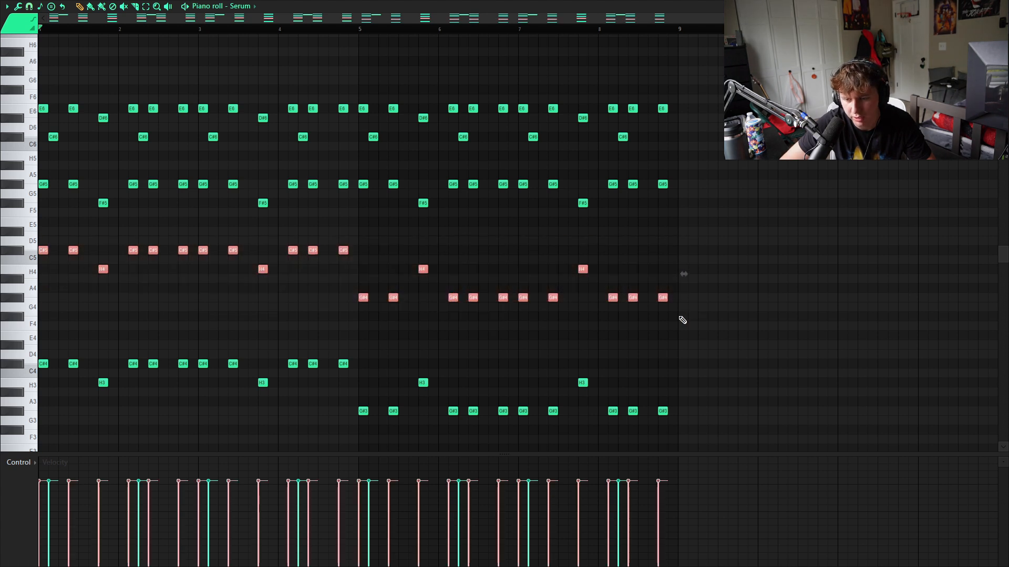
pyautogui.moveTo(38, 322); pyautogui.dragTo(562, 446)
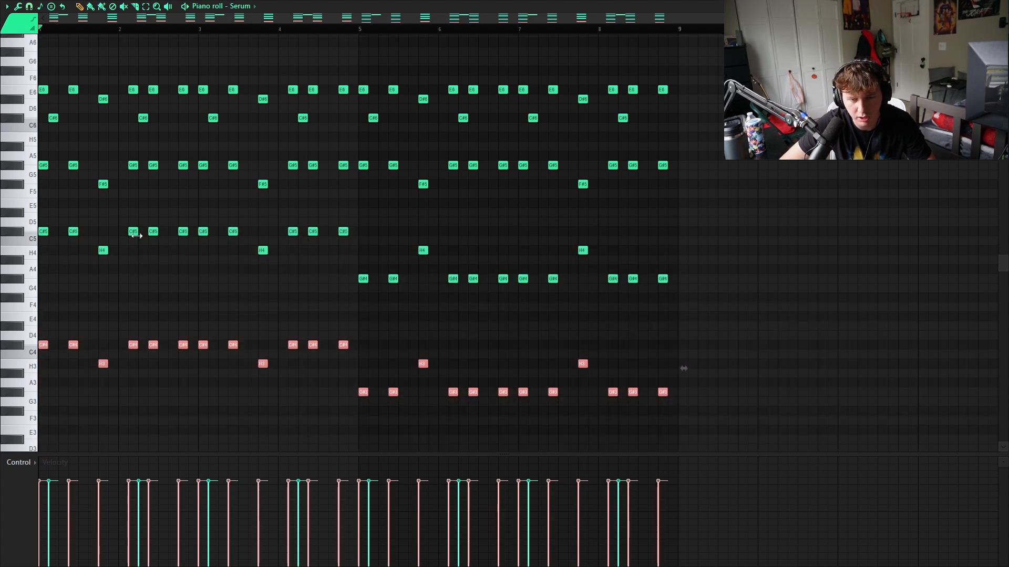
pyautogui.keyDown('ctrl'); pyautogui.click(46, 185); pyautogui.keyUp('ctrl')
pyautogui.moveTo(46, 242); pyautogui.dragTo(689, 313)
pyautogui.scroll(3, 47, 166)
pyautogui.scroll(-3, 47, 206)
pyautogui.click(44, 203)
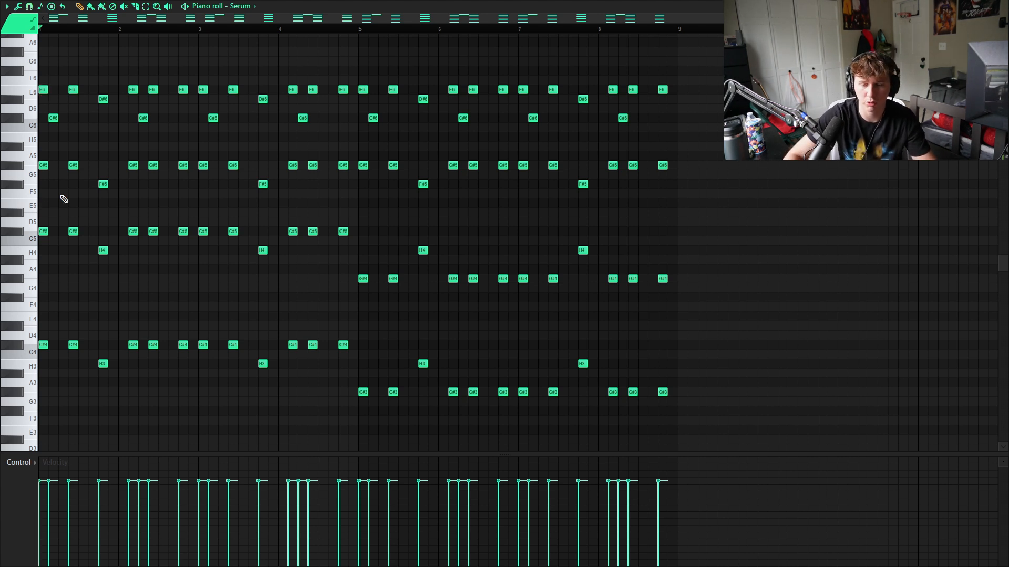
# - Play the eight-bar pattern and add a short high F#6 note at the very end of bar 8
pyautogui.press('space')
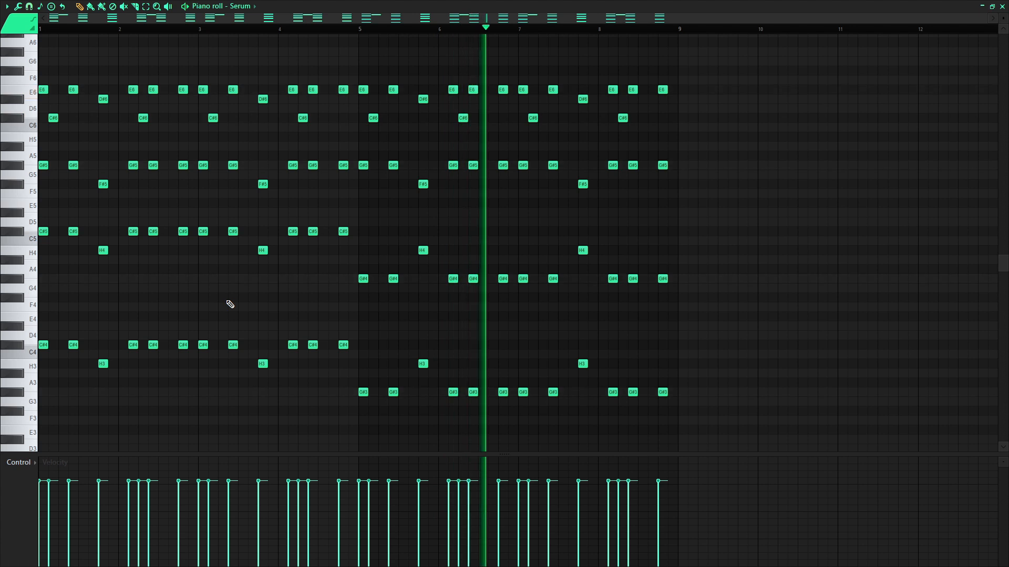
pyautogui.scroll(3, 630, 367)
pyautogui.click(671, 155)
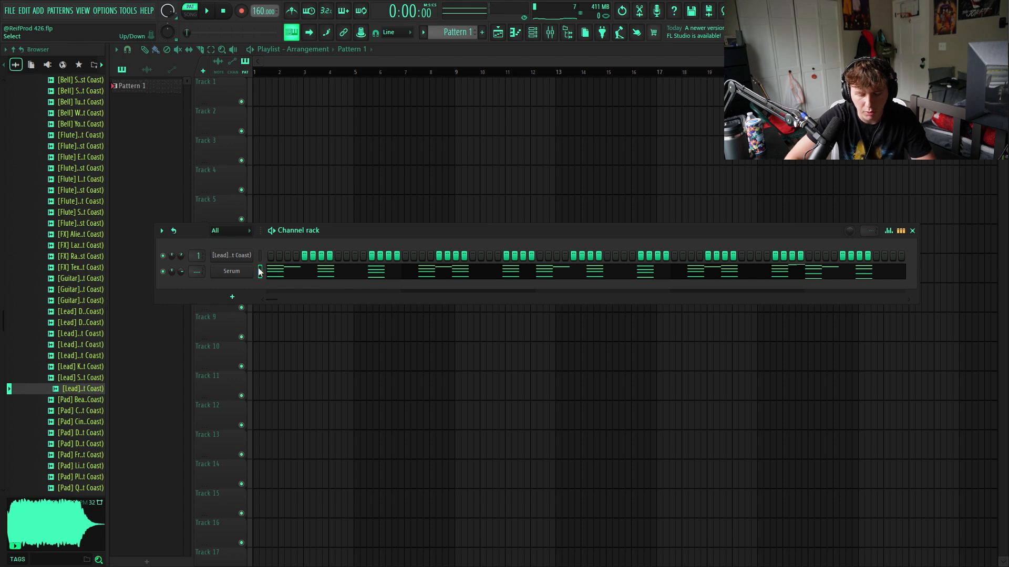
# - Set ValhallaVintageVerb on Insert 1 to a 1.99 s decay, 1020 Hz low cut and about 49% mix, and close its window
pyautogui.hotkey('alt', 'Up')
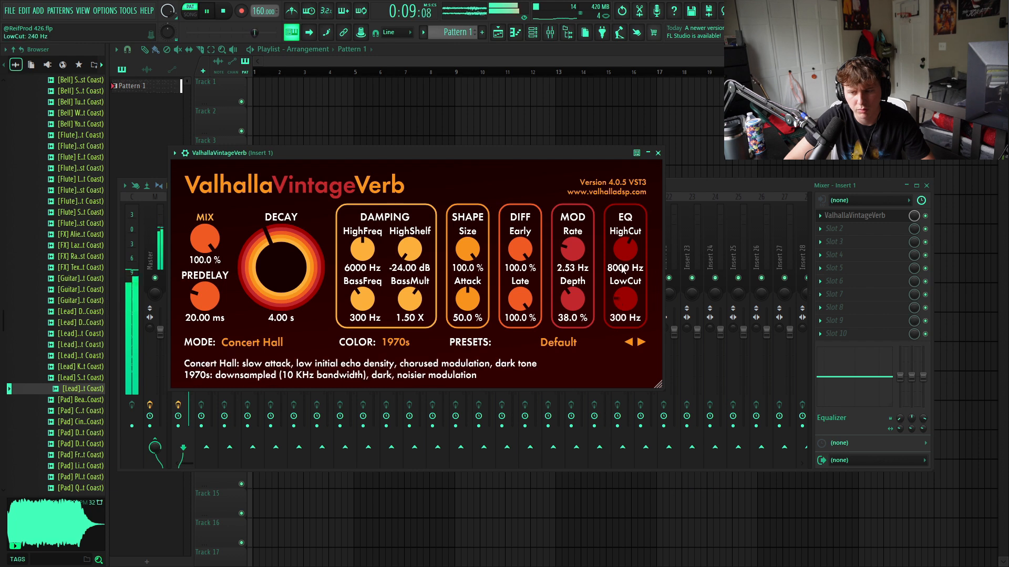
pyautogui.scroll(-10, 267, 258)
pyautogui.scroll(-2, 266, 260)
pyautogui.moveTo(210, 240); pyautogui.dragTo(210, 310)
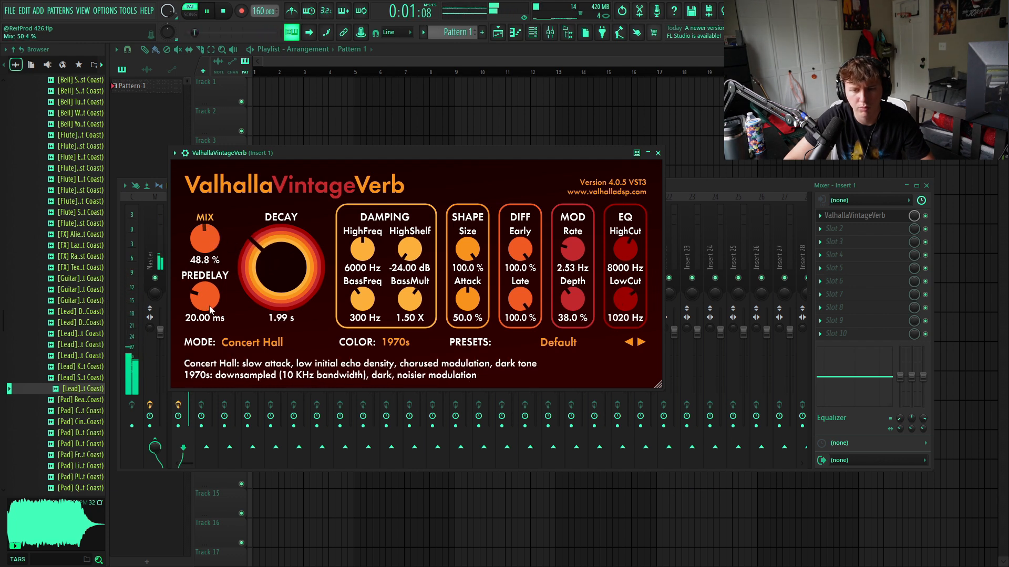
pyautogui.click(657, 152)
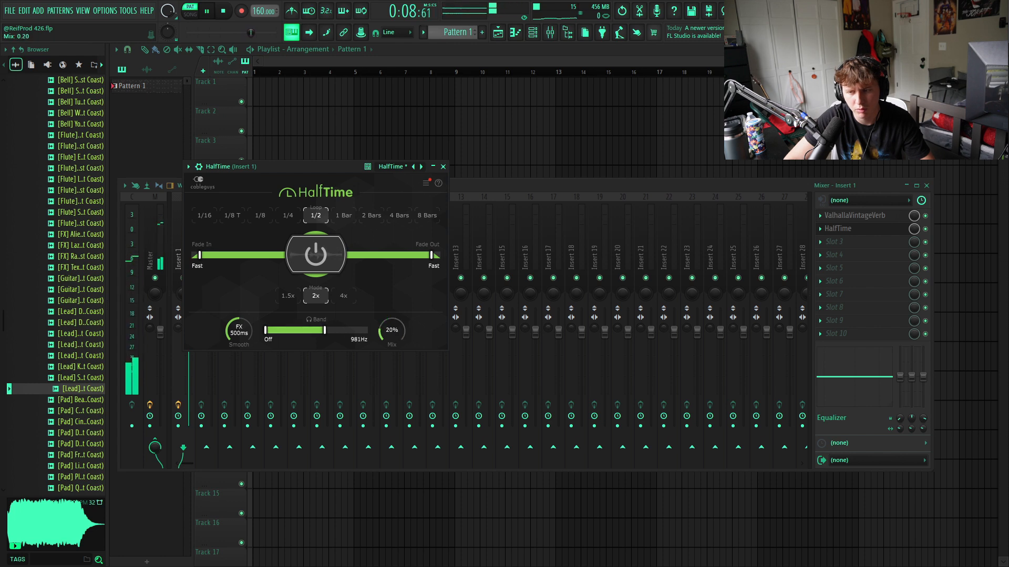
# - Place HalfTime at 20% mix ahead of the reverb on Insert 1, and close its window and the mixer
pyautogui.click(444, 167)
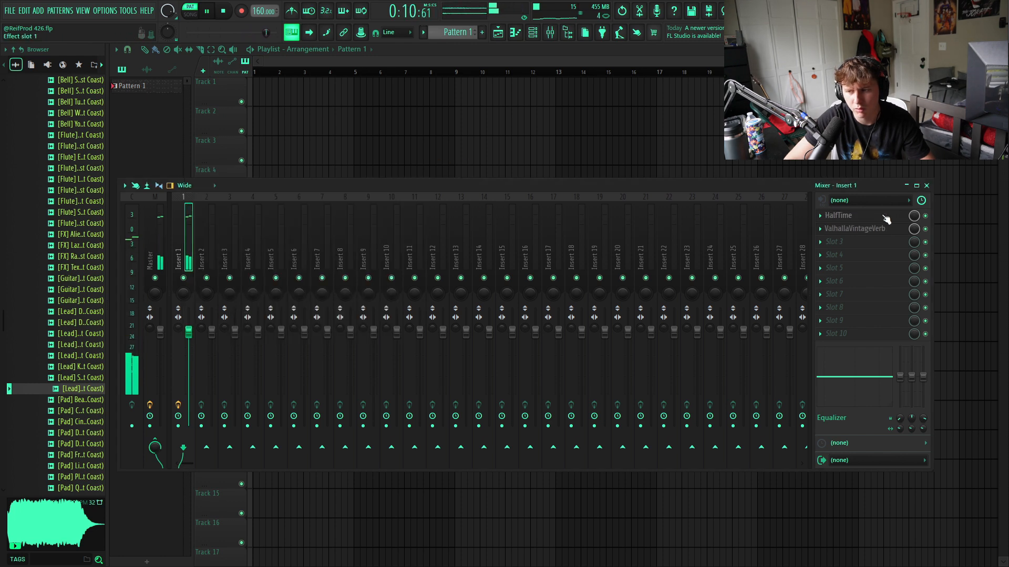
pyautogui.click(926, 185)
# - Add a matching short F#6 note at the end of bar 4 in Serum's chord pattern
pyautogui.click(389, 264)
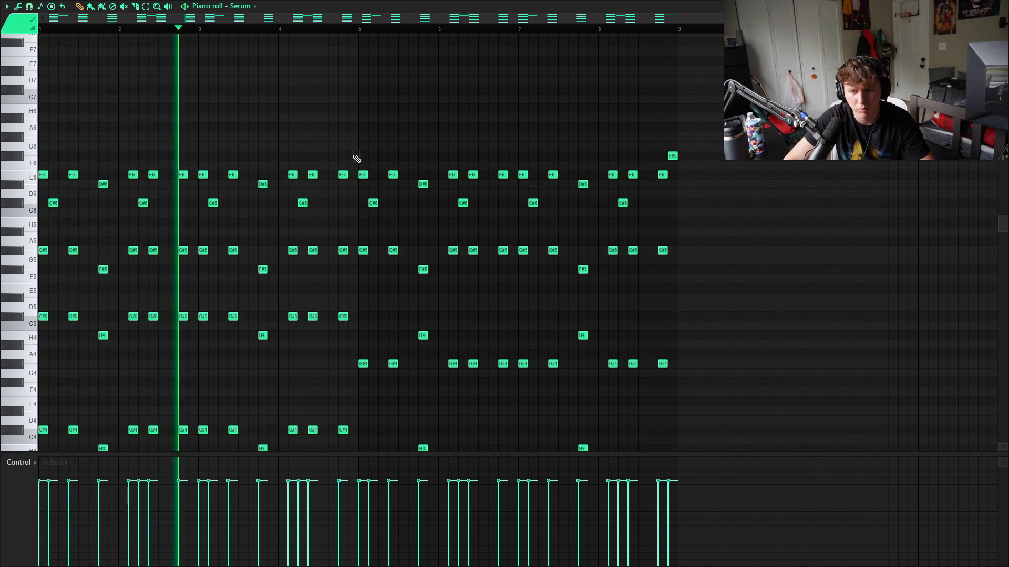
pyautogui.click(350, 155)
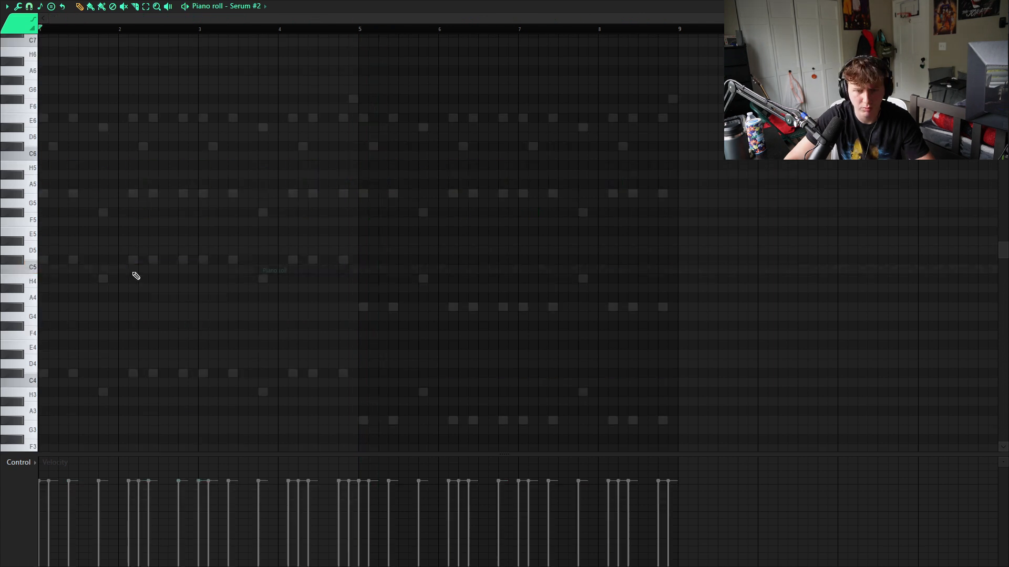
# - In Serum #2's piano roll, place one-bar notes C#5, D#5, E5 and C#5 across bars 1–4 while playing the pattern
pyautogui.press('space')
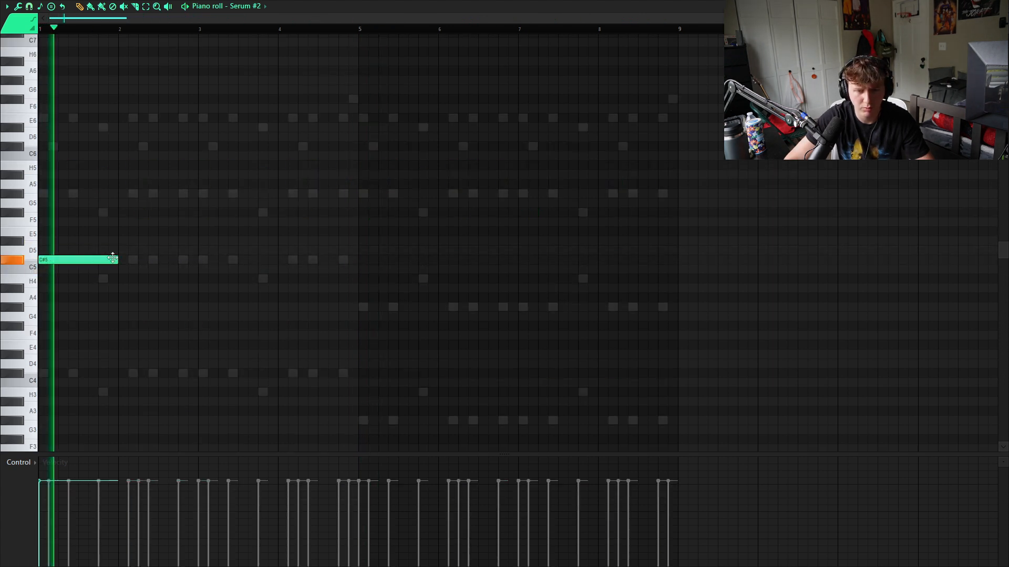
pyautogui.click(123, 241)
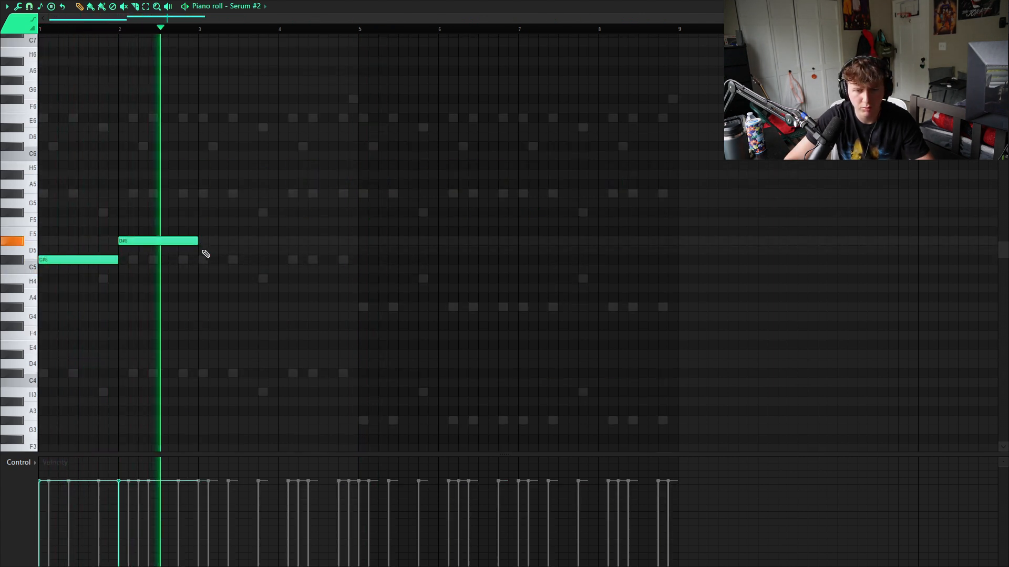
pyautogui.click(204, 251)
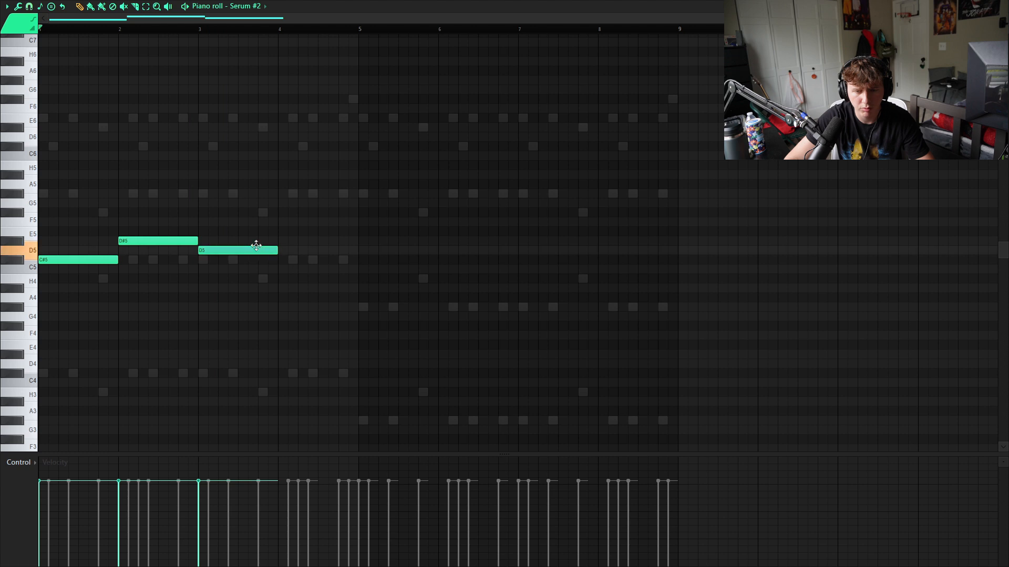
pyautogui.moveTo(256, 246); pyautogui.dragTo(259, 228)
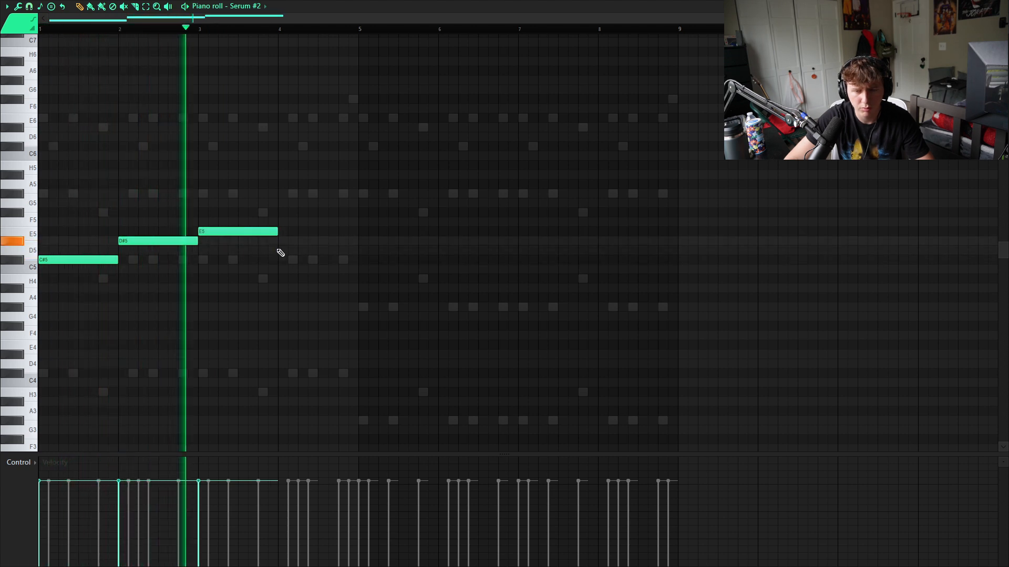
pyautogui.click(279, 259)
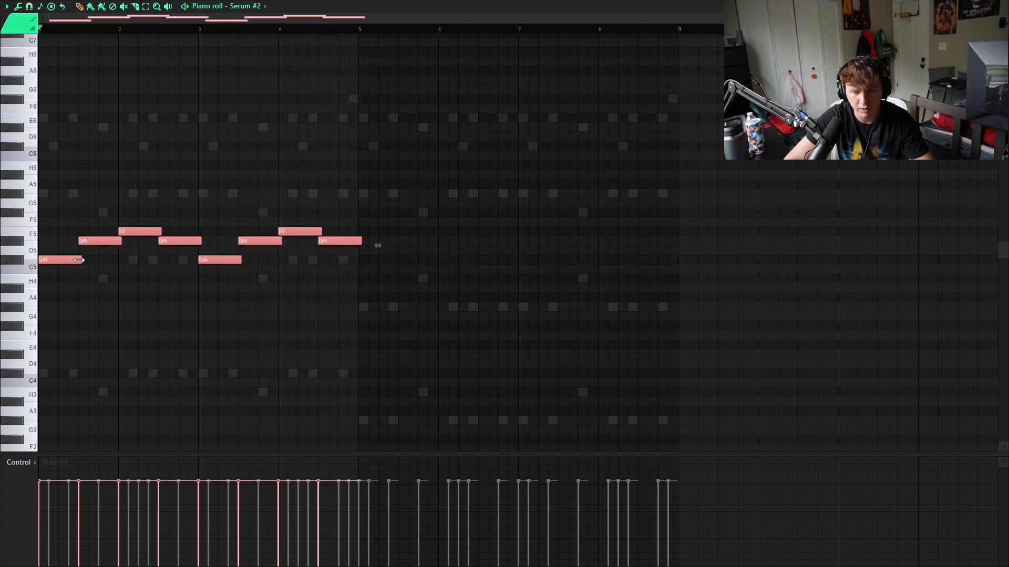
# - Copy the four-bar C#5, D#5, E5, D#5 lead phrase into bars 5–8, aligning the copy exactly with the start of bar 5
pyautogui.press('space')
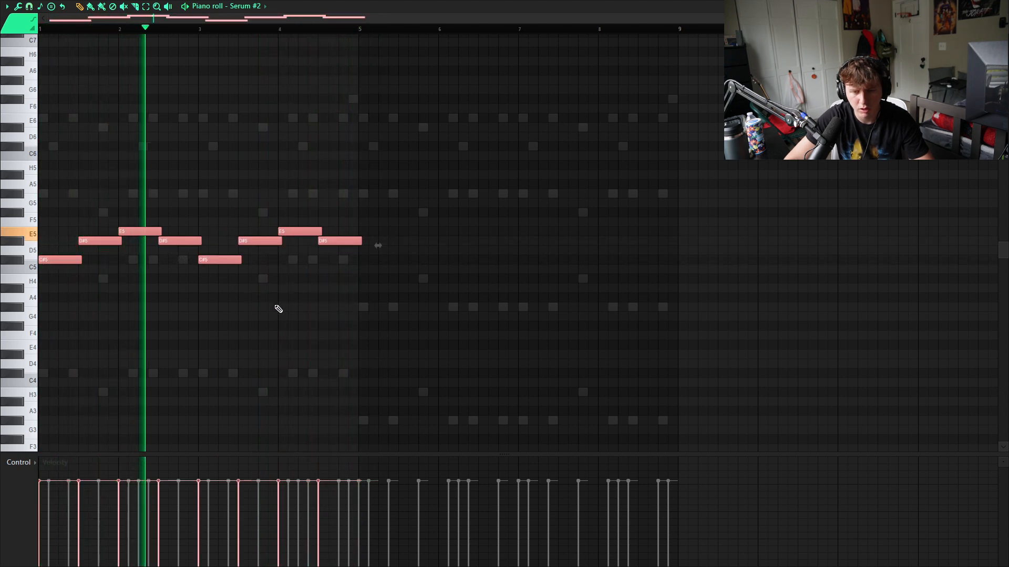
pyautogui.hotkey('ctrl', 'd')
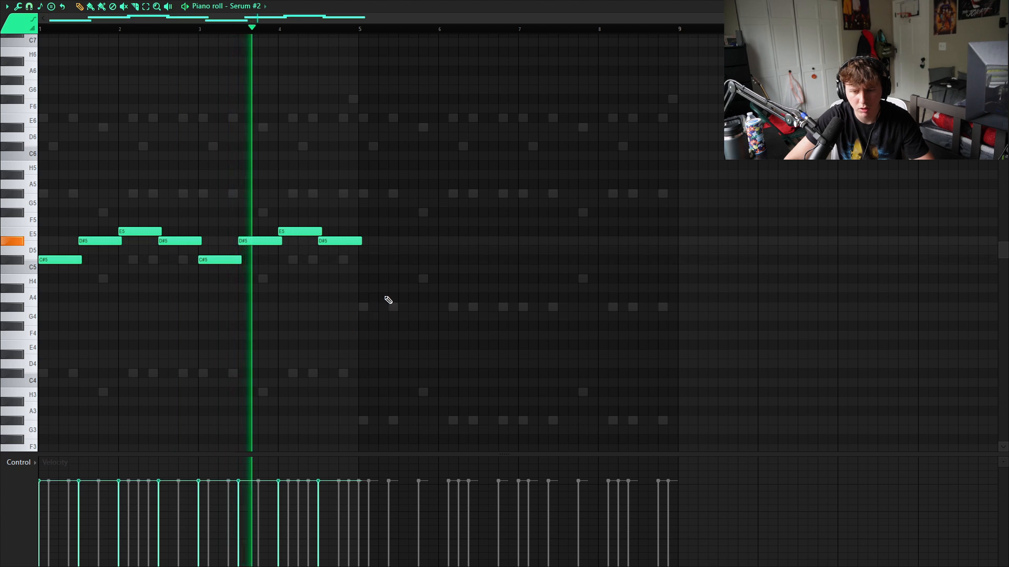
pyautogui.hotkey('ctrl', 'b')
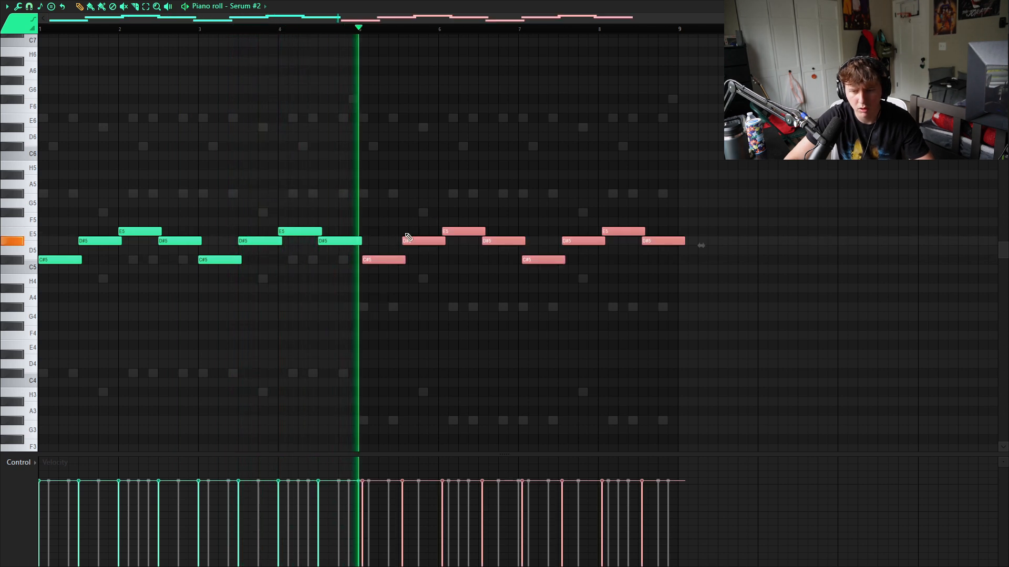
pyautogui.scroll(3, 376, 263)
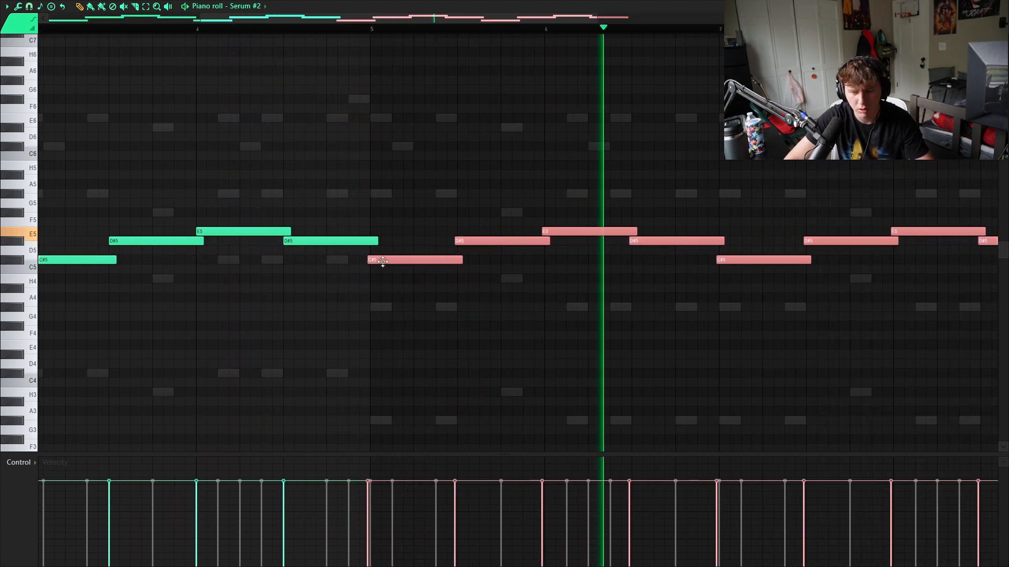
pyautogui.scroll(4, 379, 270)
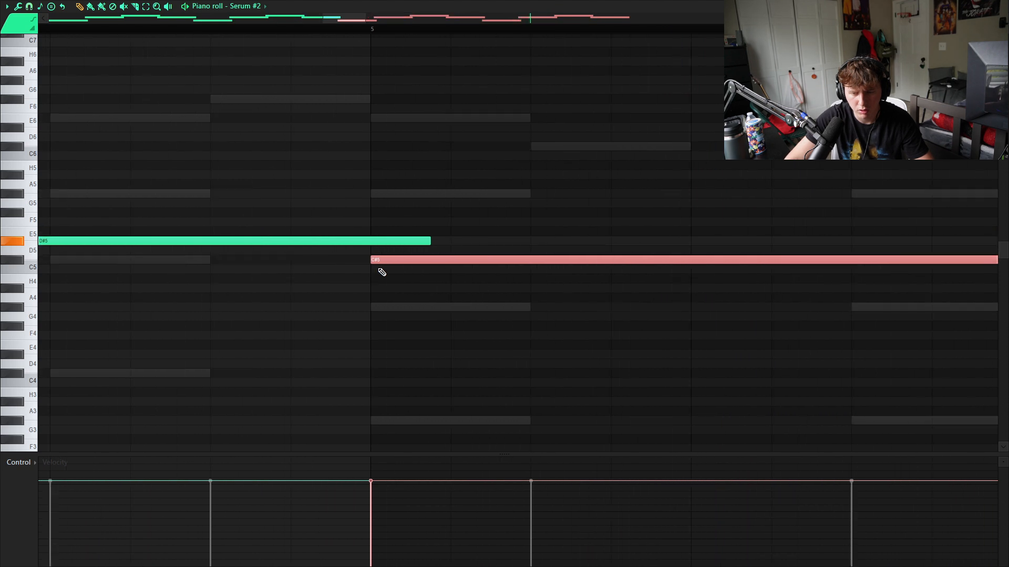
pyautogui.scroll(-2, 381, 273)
pyautogui.scroll(-3, 384, 277)
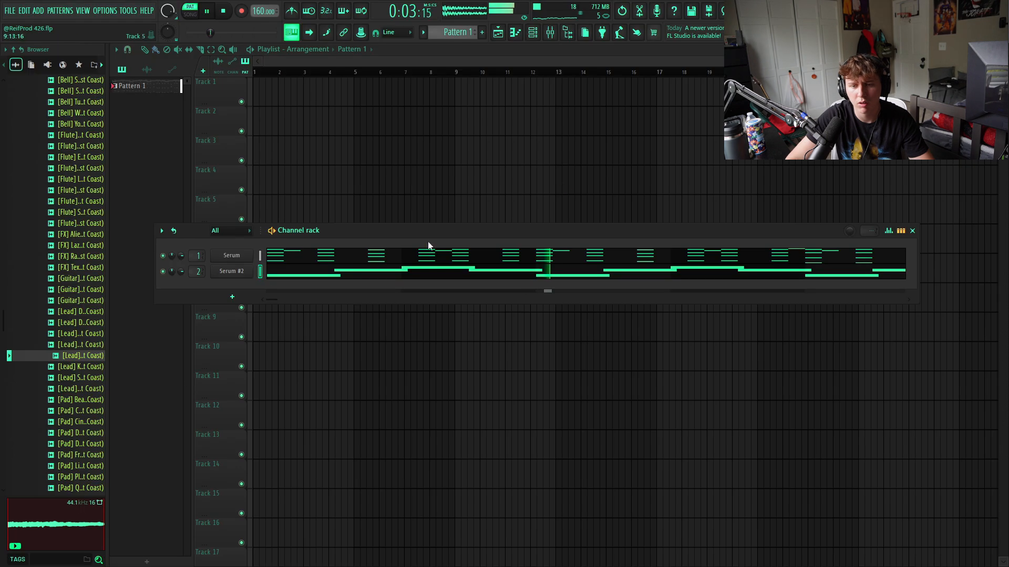
# - Clone the Serum #2 channel and close the clone's plugin window
pyautogui.rightClick(236, 273)
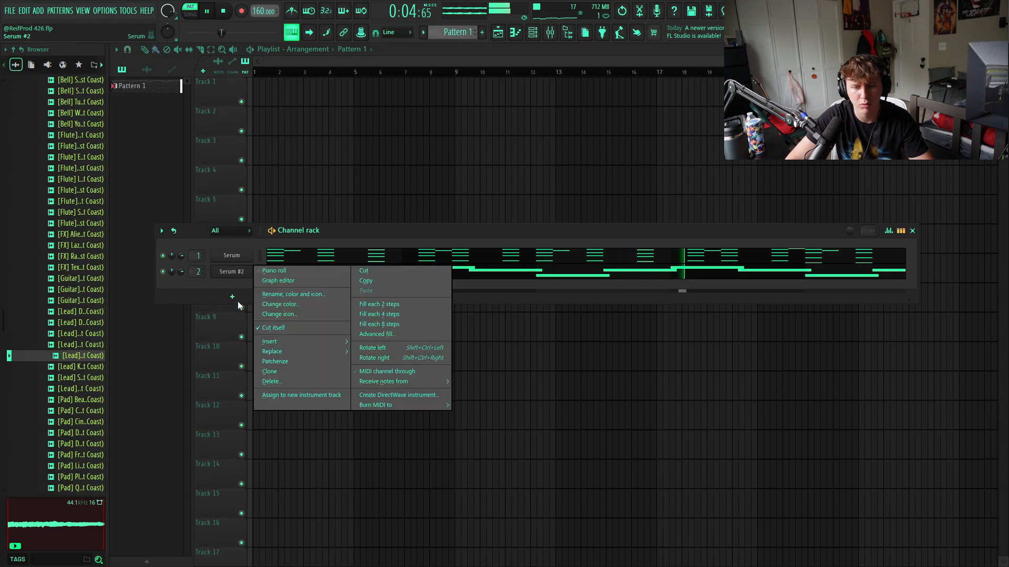
pyautogui.click(270, 372)
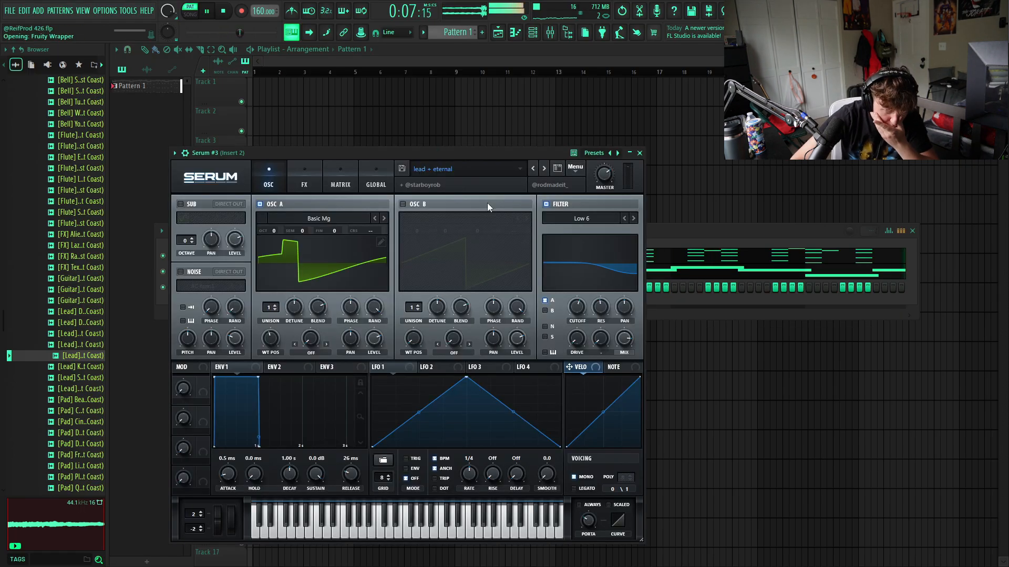
pyautogui.click(640, 153)
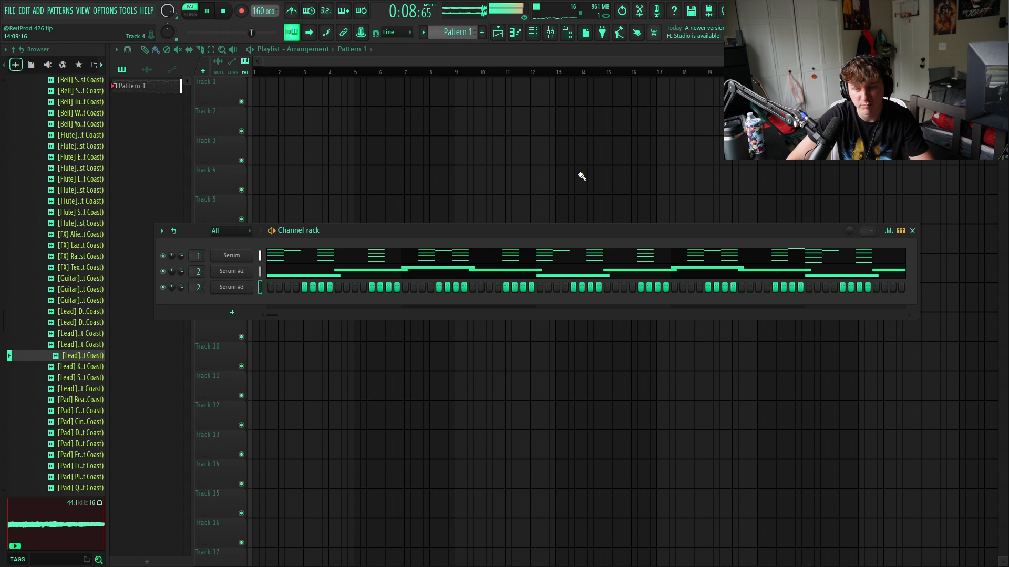
# - Give Serum #3 a copy of Serum #2's lead phrase, raised one octave to C#7, D#7 and E7, with legato note lengths
pyautogui.click(233, 289)
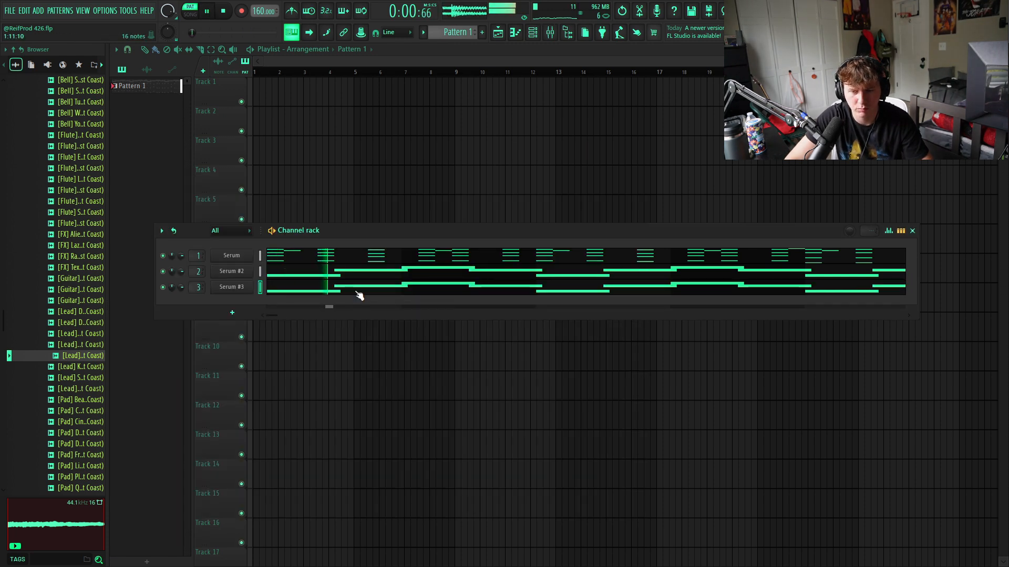
pyautogui.click(355, 292)
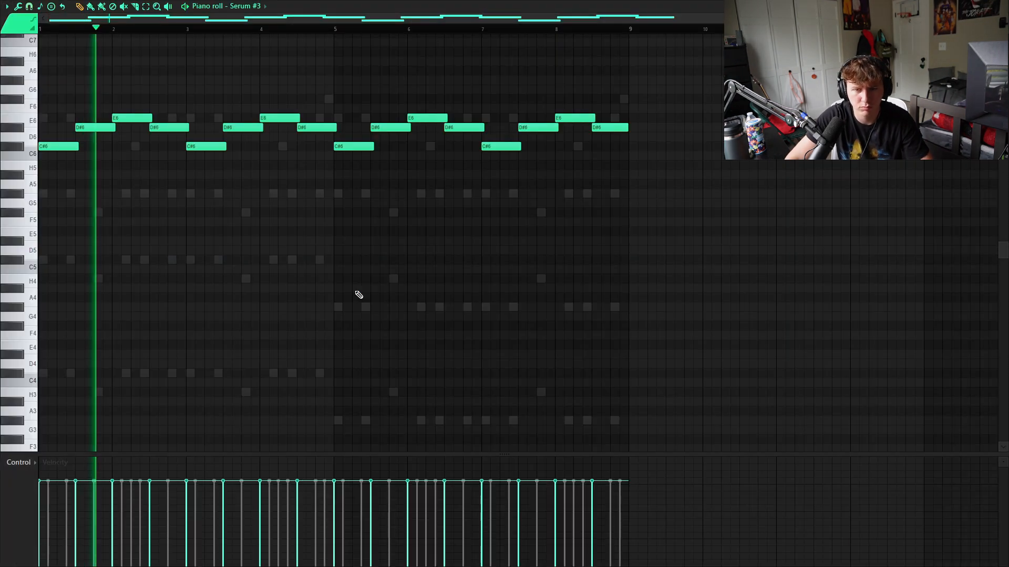
pyautogui.hotkey('ctrl', 'Up')
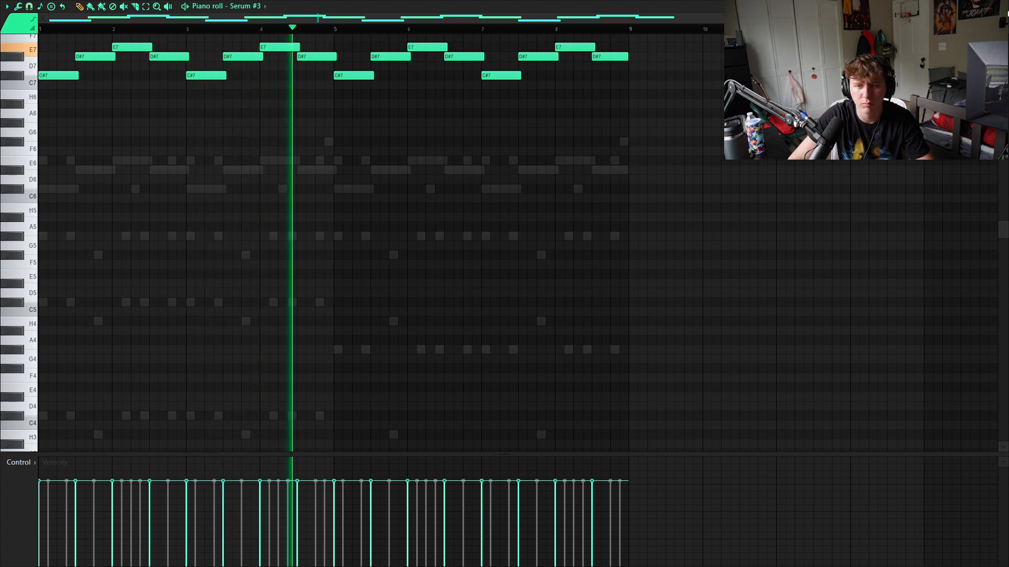
pyautogui.hotkey('ctrl', 'l')
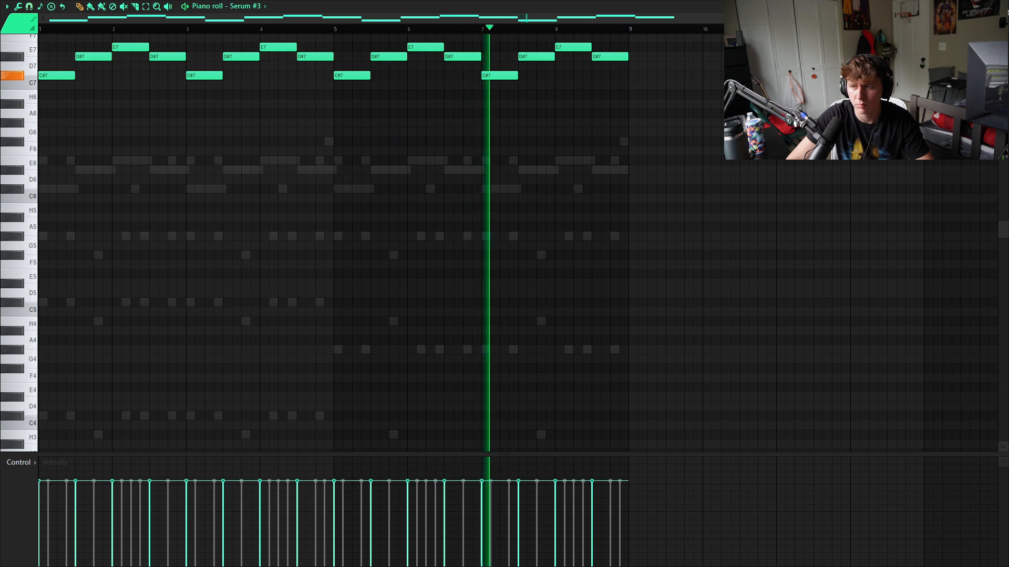
pyautogui.click(1003, 7)
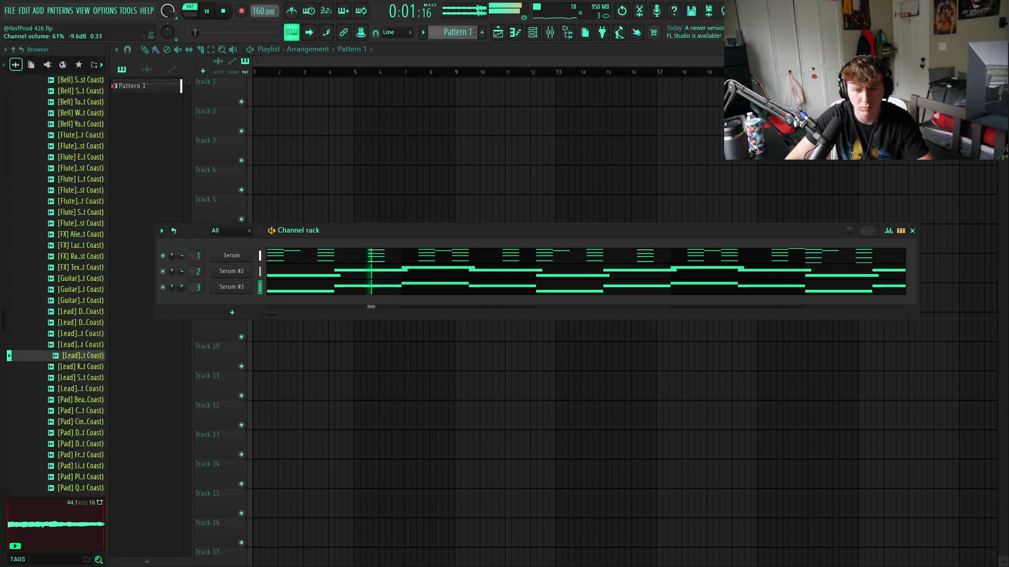
# - Add an Analog Lab V channel to the channel rack and close its plugin window
pyautogui.scroll(12, 63, 359)
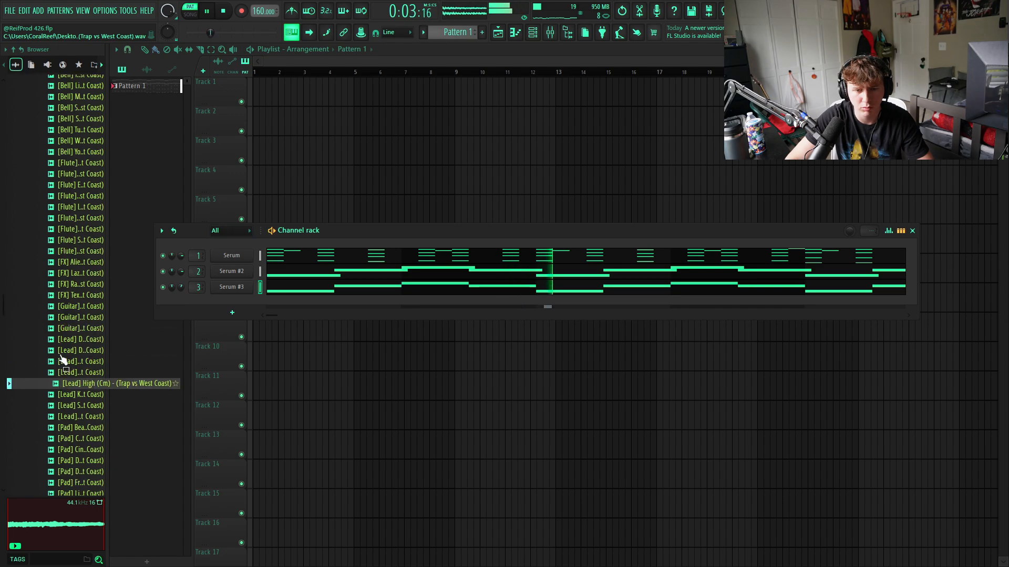
pyautogui.scroll(10, 63, 359)
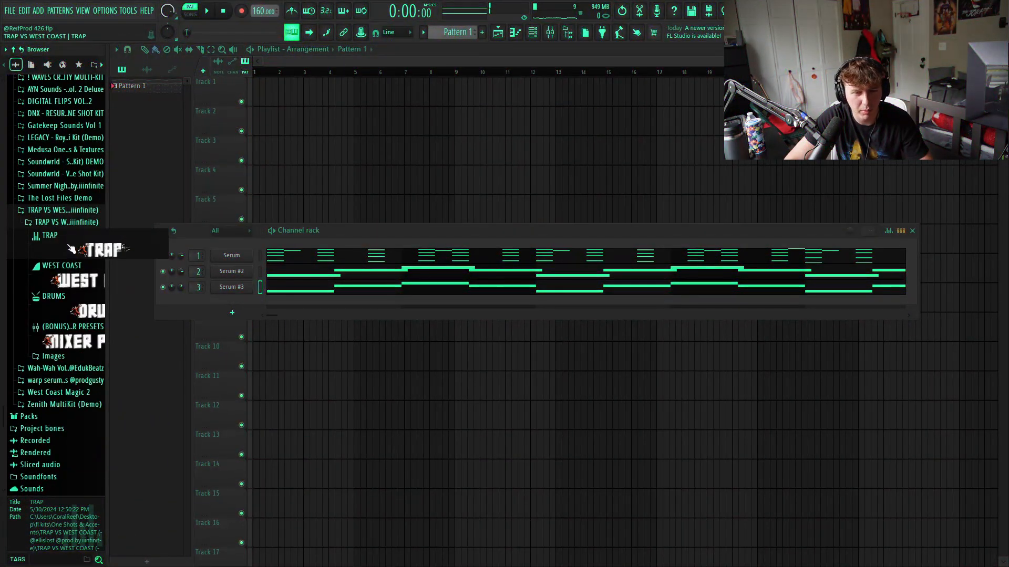
pyautogui.click(231, 313)
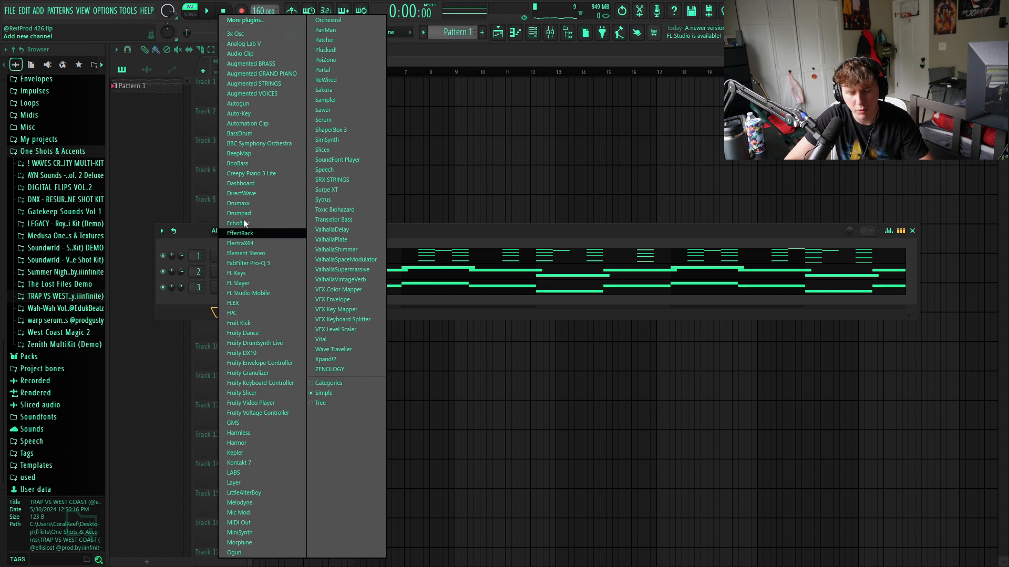
pyautogui.click(246, 44)
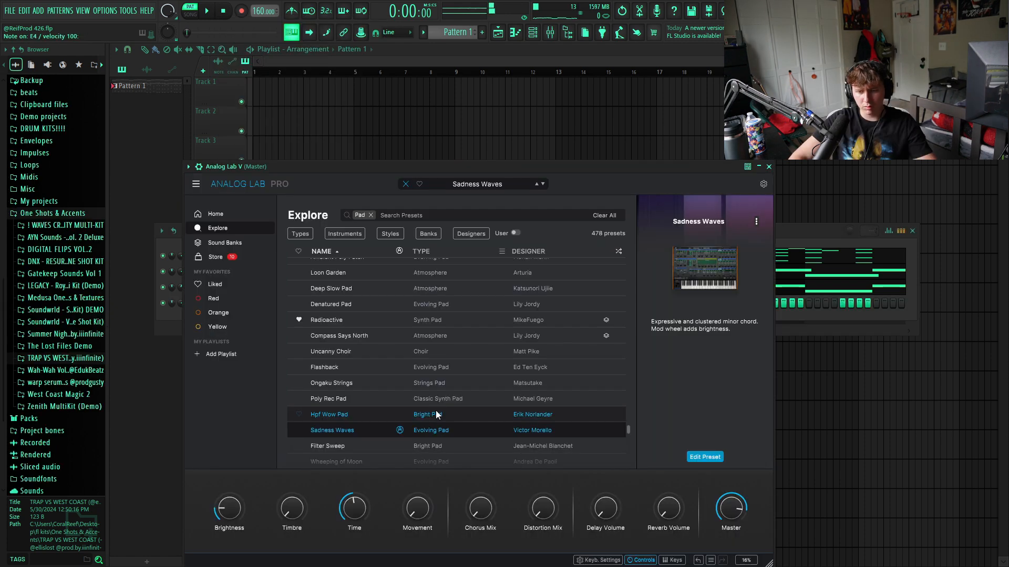
pyautogui.click(769, 167)
# - Copy Serum's chord pattern into the Analog Lab V channel and solo that channel
pyautogui.rightClick(225, 256)
pyautogui.click(364, 266)
pyautogui.rightClick(235, 304)
pyautogui.click(378, 323)
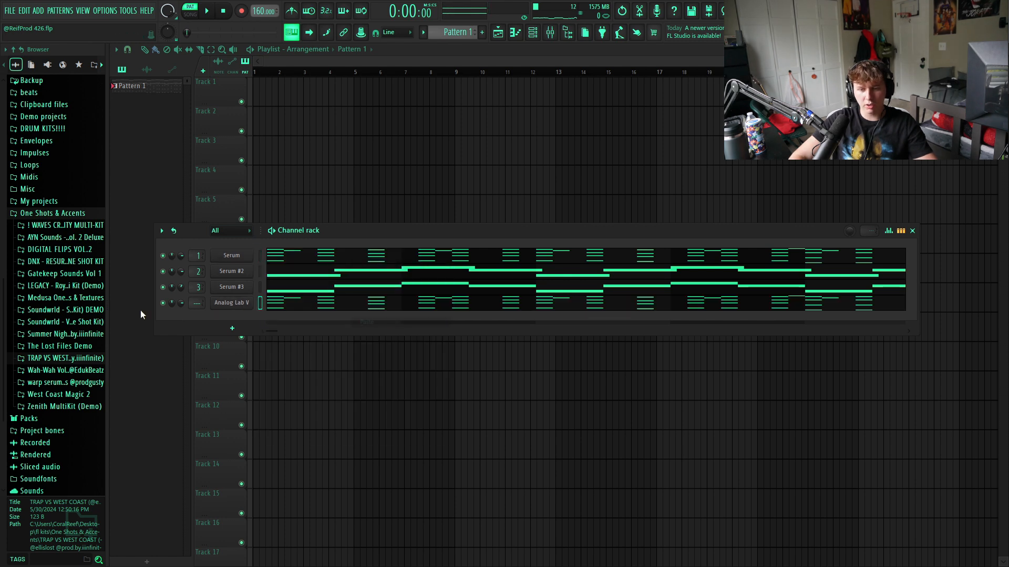
pyautogui.rightClick(167, 307)
pyautogui.click(191, 312)
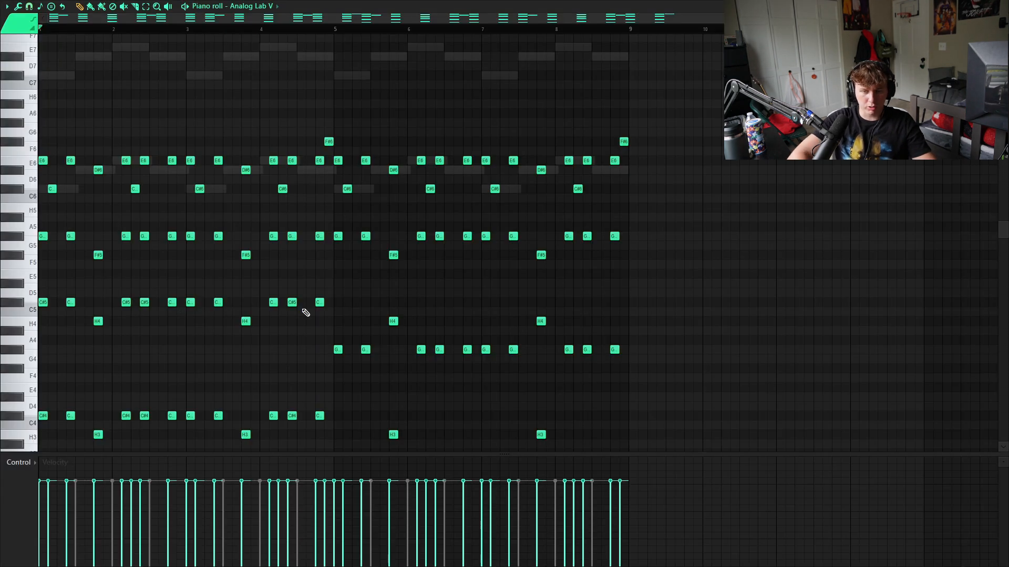
# - Make Analog Lab V's chord notes legato and delete the lowest octave of notes across all eight bars
pyautogui.hotkey('ctrl', 'l')
pyautogui.press('space')
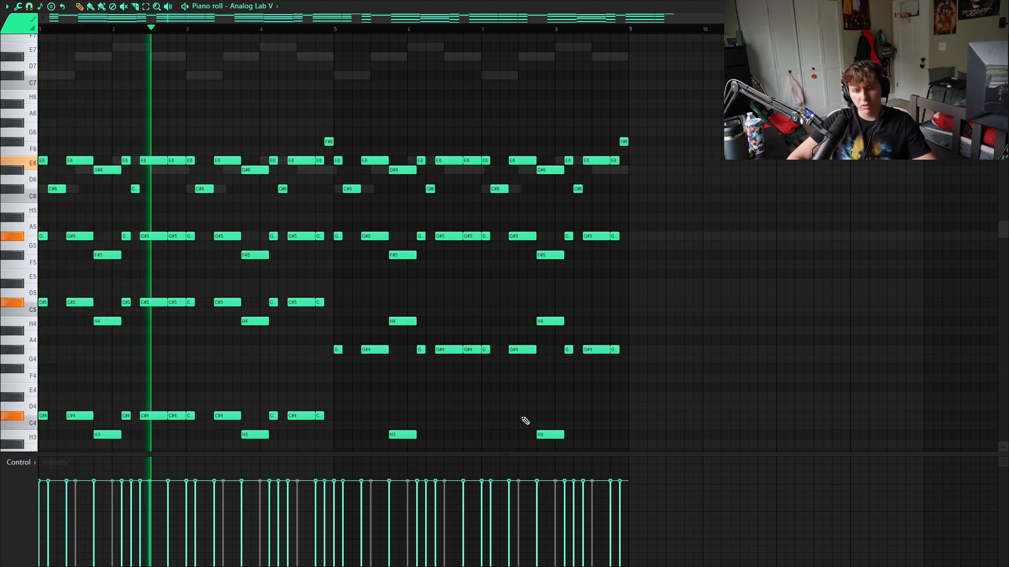
pyautogui.scroll(-3, 578, 380)
pyautogui.moveTo(631, 333); pyautogui.dragTo(40, 449)
pyautogui.press('Delete')
pyautogui.press('space')
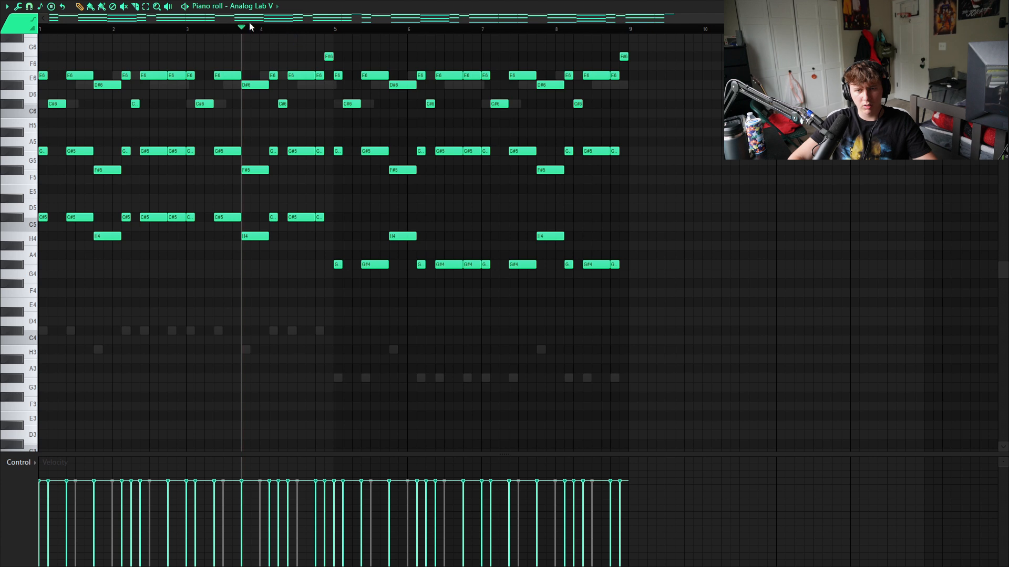
pyautogui.press('space')
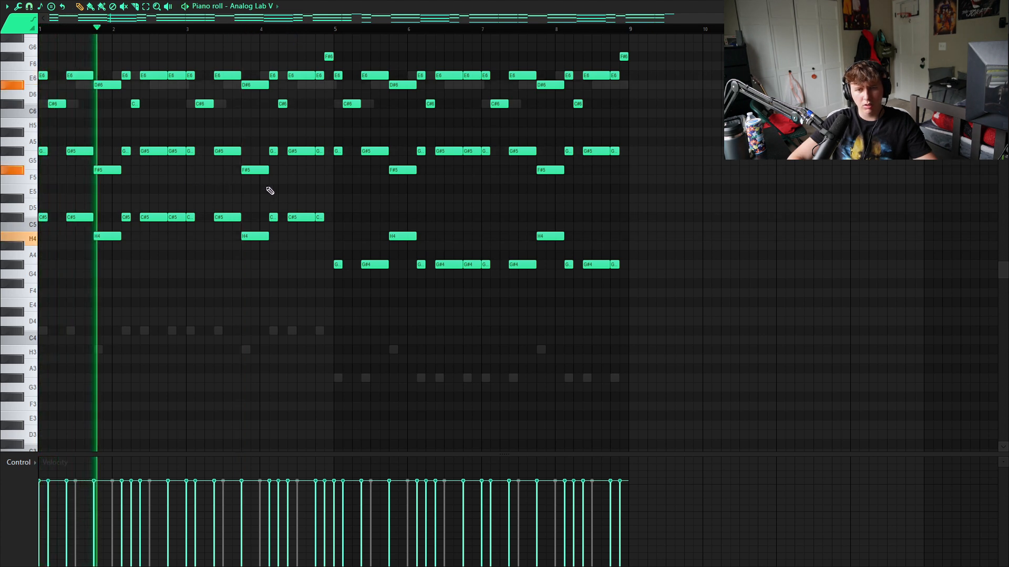
pyautogui.press('Escape')
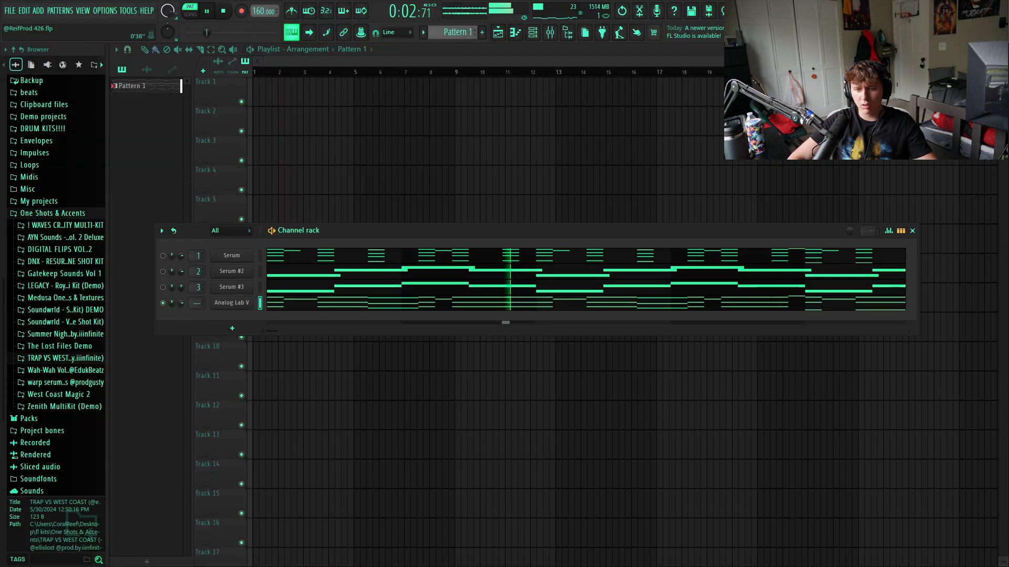
# - Load the Pretty Pulse Pad preset in Analog Lab V during playback and unsolo the channel
pyautogui.press('space')
pyautogui.click(233, 308)
pyautogui.scroll(-2, 453, 390)
pyautogui.click(458, 376)
pyautogui.press('space')
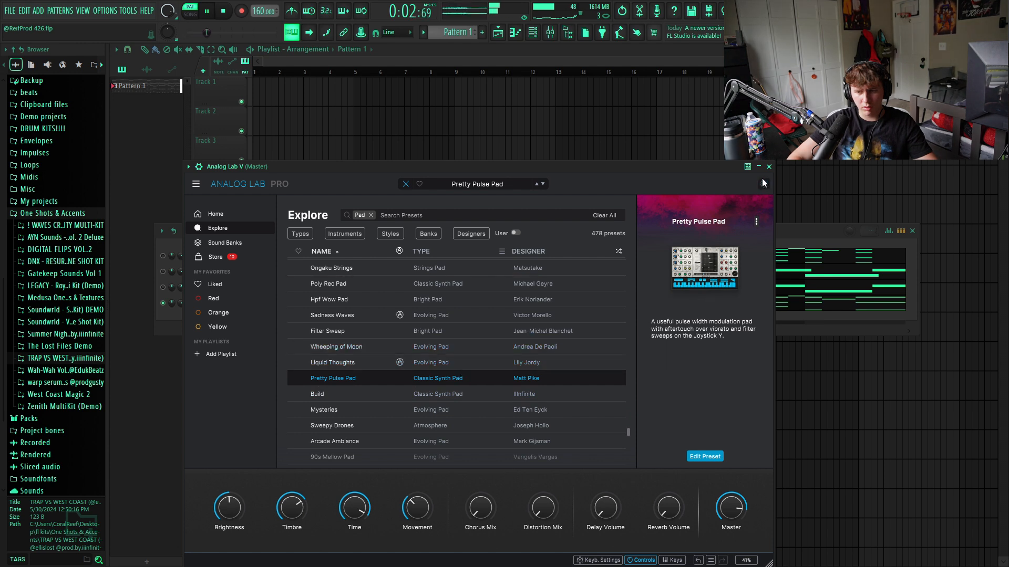
pyautogui.click(770, 167)
pyautogui.rightClick(162, 306)
pyautogui.click(198, 307)
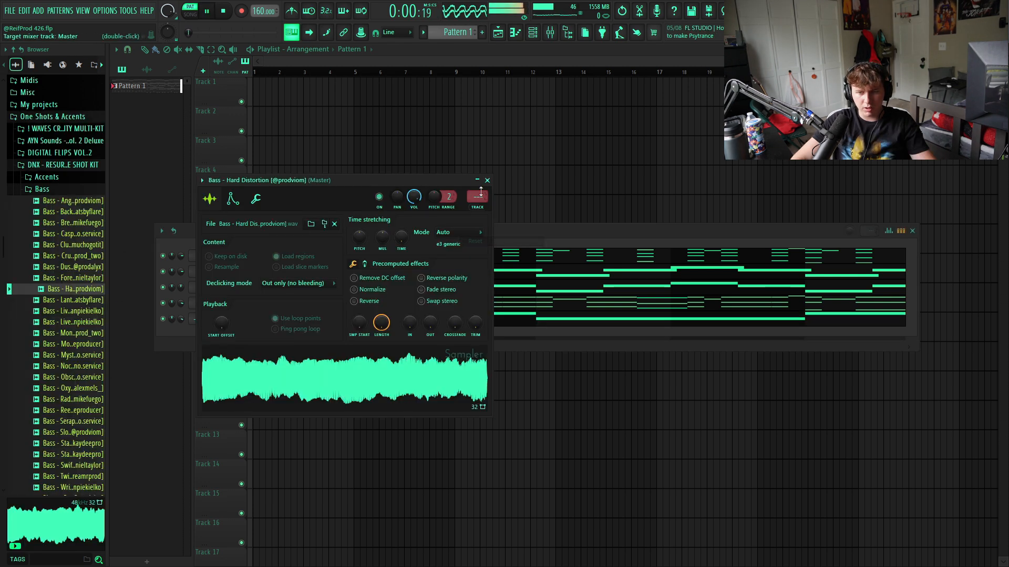
# - In the Bass - Hard Distortion piano roll, add a short note in the second half of bar 8, raised an octave to C#7
pyautogui.click(488, 181)
pyautogui.click(324, 313)
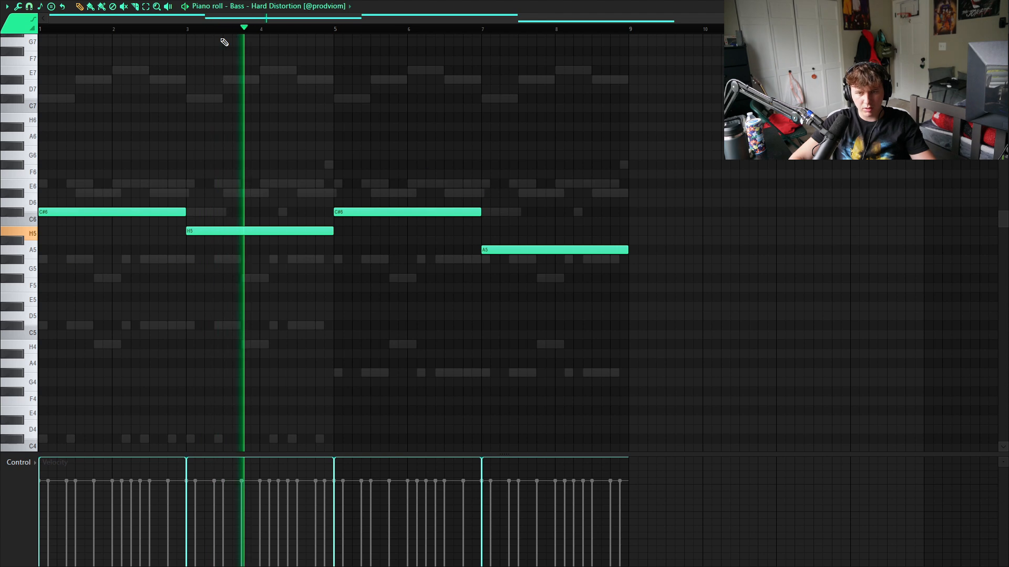
pyautogui.click(593, 212)
pyautogui.moveTo(738, 212); pyautogui.dragTo(600, 218)
pyautogui.hotkey('ctrl', 'Up')
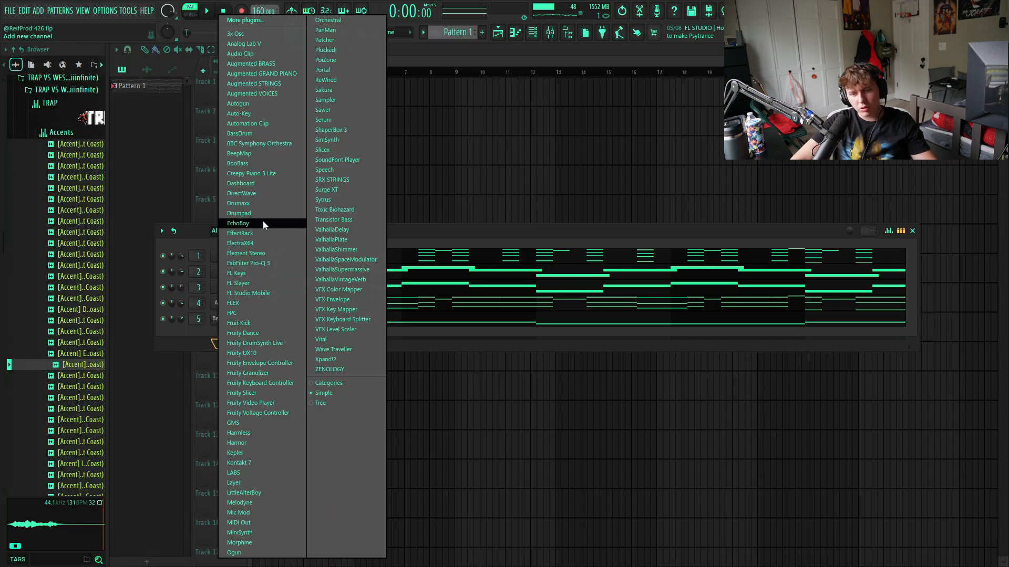
# - Add an ElectraX64 channel and load the Uzi Key2 patch from the Big Werks - Blackjack bank
pyautogui.click(251, 242)
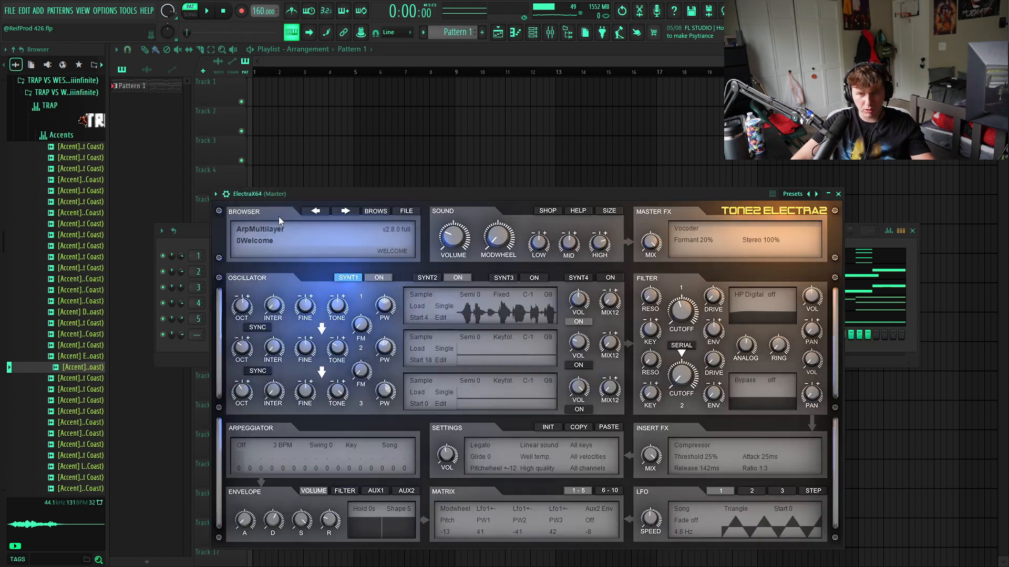
pyautogui.click(278, 226)
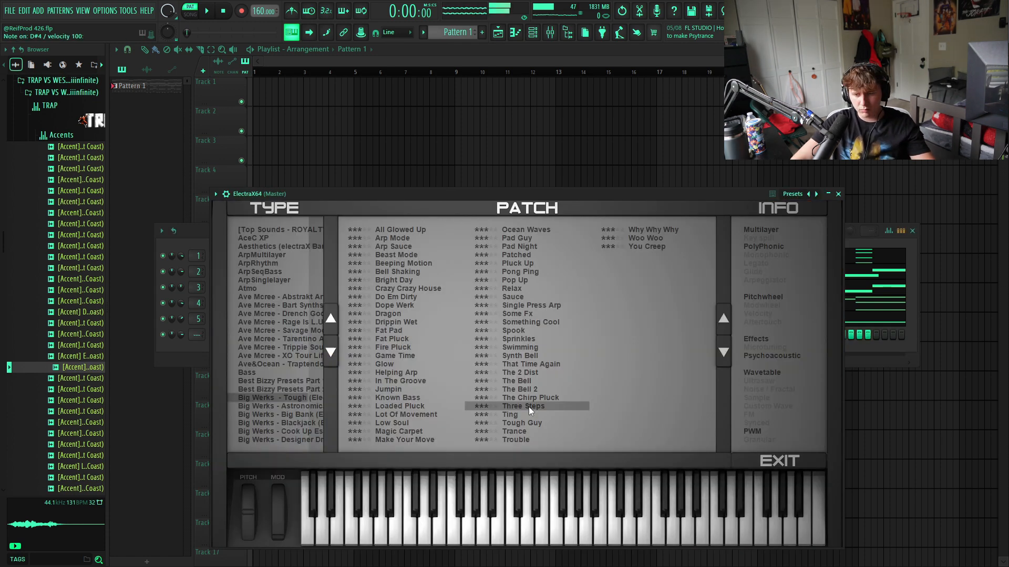
pyautogui.click(270, 425)
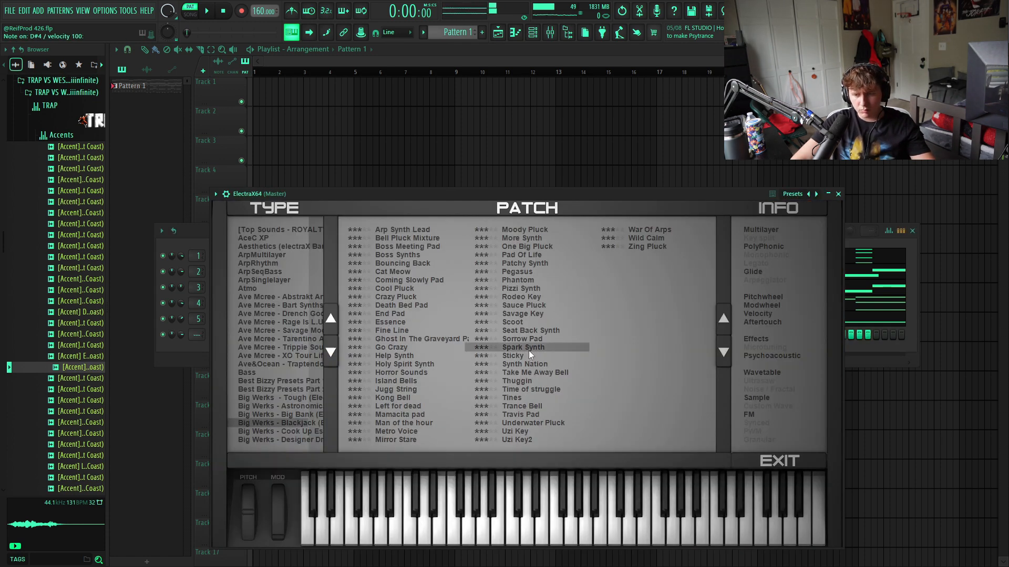
pyautogui.click(524, 382)
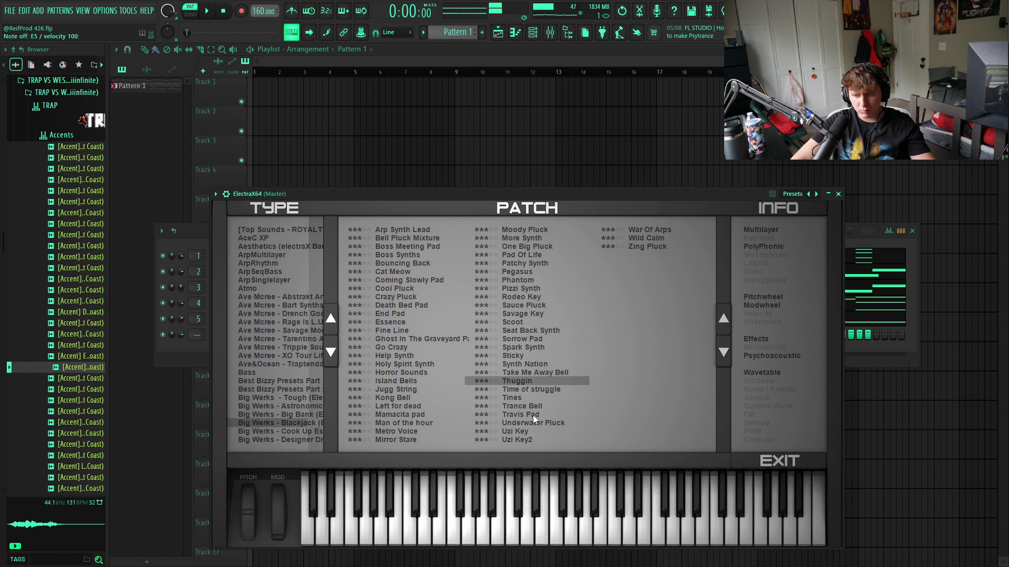
pyautogui.click(530, 433)
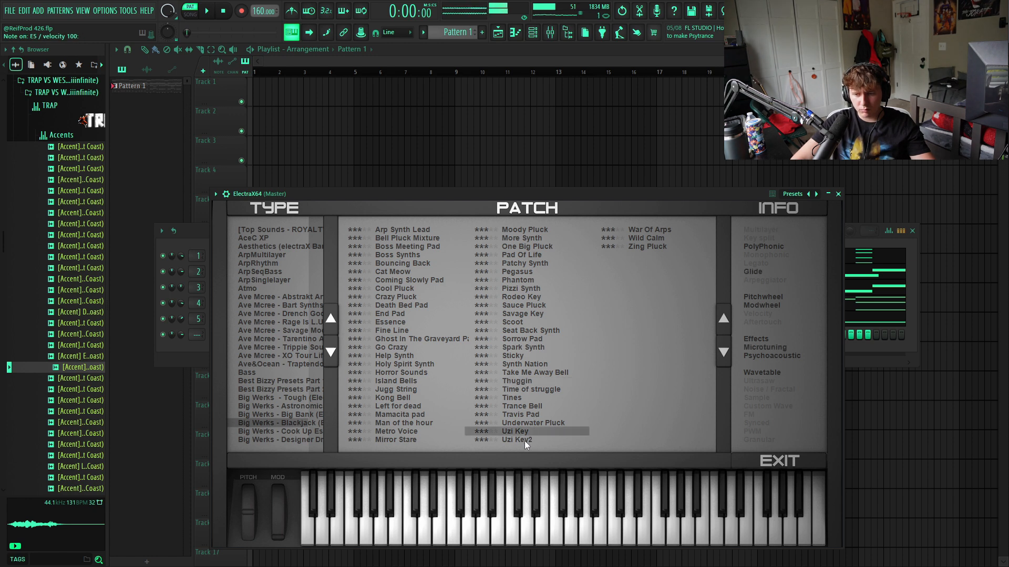
pyautogui.click(524, 442)
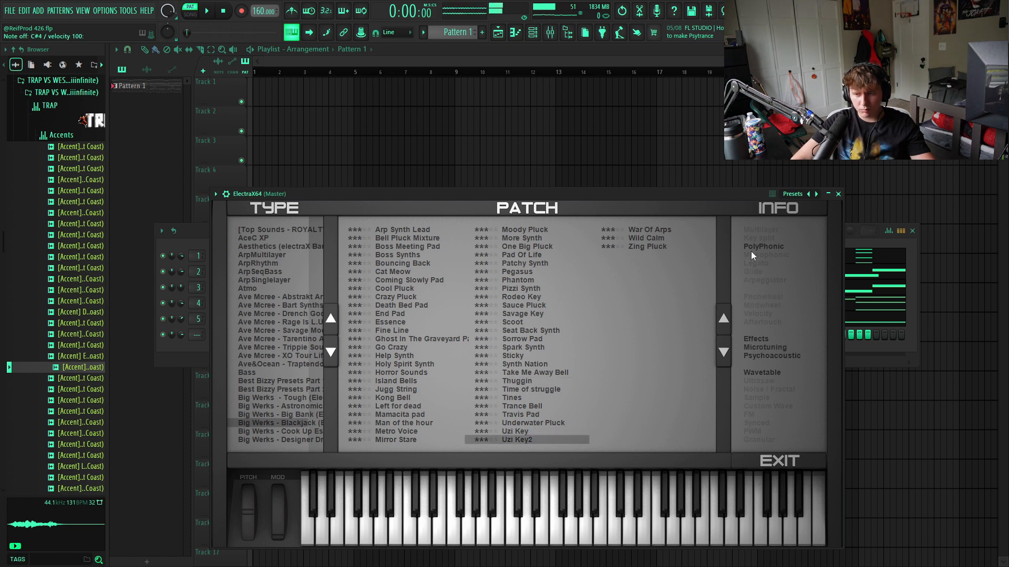
pyautogui.click(838, 195)
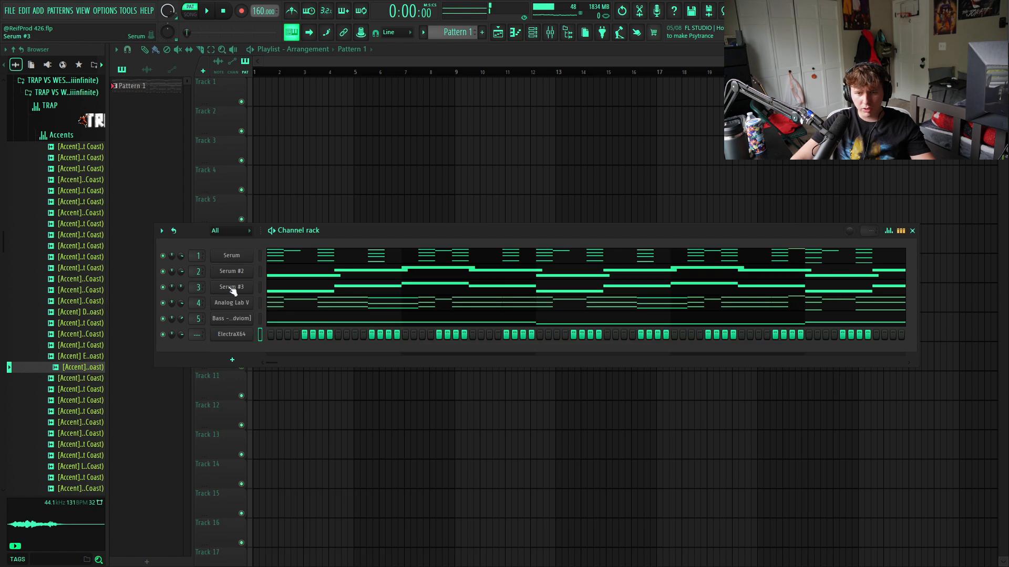
# - Copy Serum's chord pattern into the ElectraX64 channel and solo it while the pattern plays
pyautogui.rightClick(237, 259)
pyautogui.click(380, 269)
pyautogui.rightClick(236, 332)
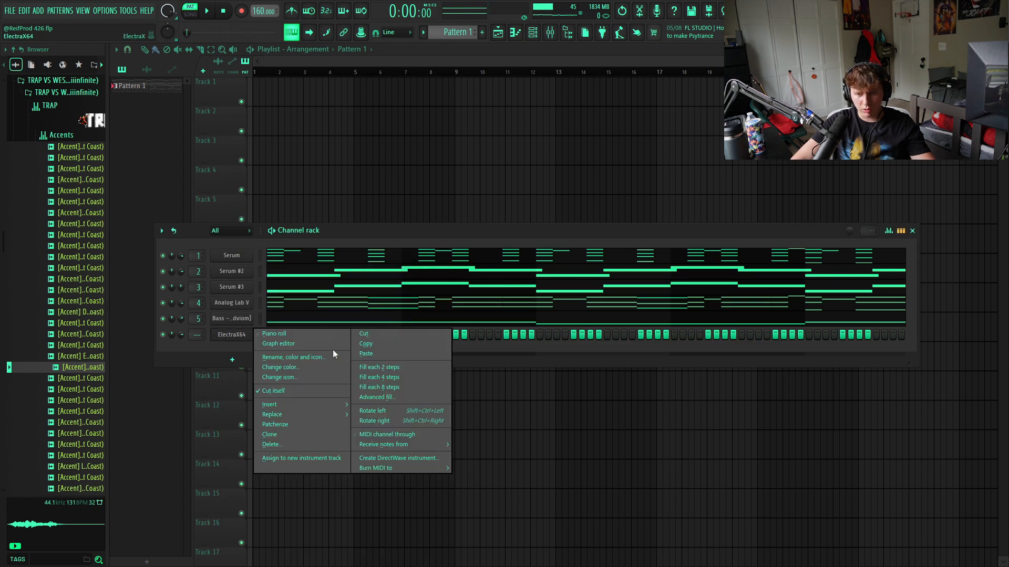
pyautogui.click(370, 355)
pyautogui.press('space')
pyautogui.rightClick(163, 334)
pyautogui.click(211, 340)
# - Delete the lowest octave of notes in ElectraX64's chord pattern and transpose the remaining notes down one octave
pyautogui.click(466, 336)
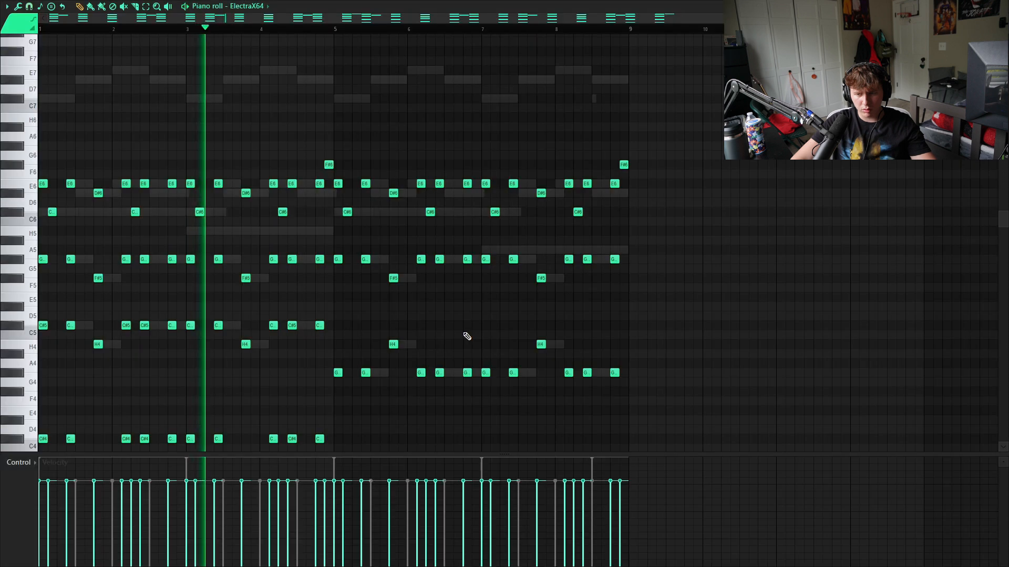
pyautogui.scroll(-4, 478, 389)
pyautogui.moveTo(622, 304); pyautogui.dragTo(40, 368)
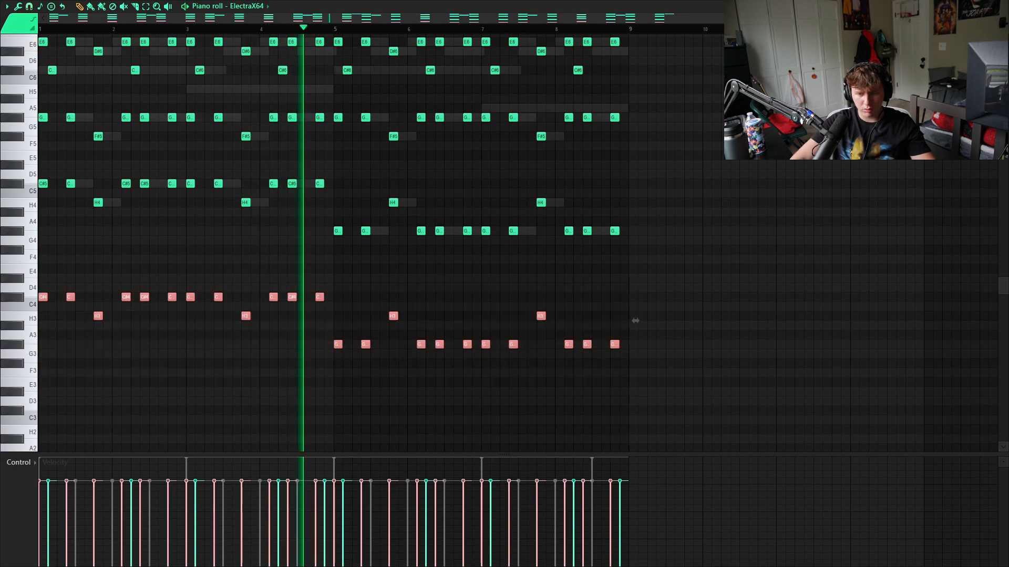
pyautogui.press('Delete')
pyautogui.hotkey('ctrl', 'Down')
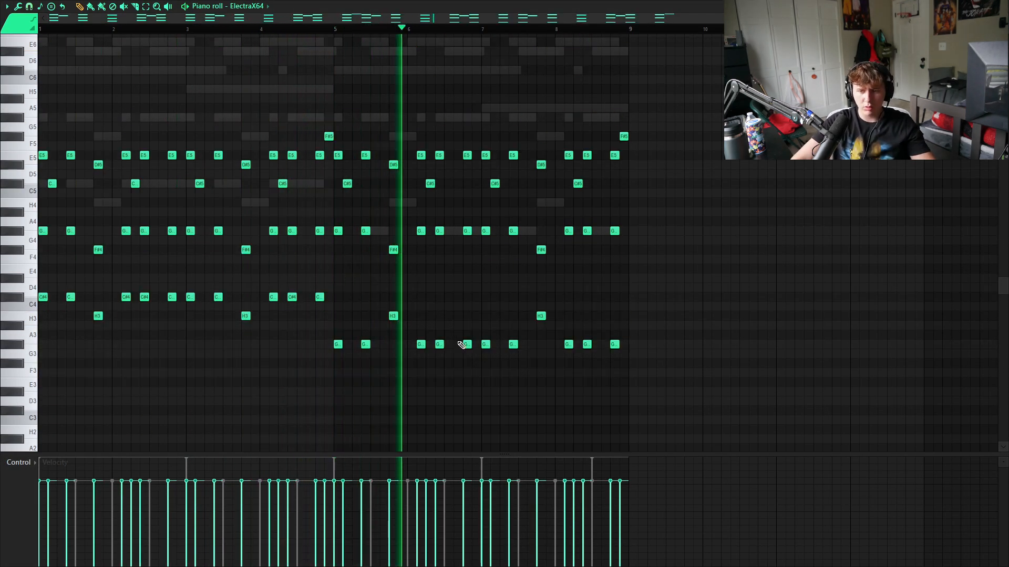
pyautogui.press('Escape')
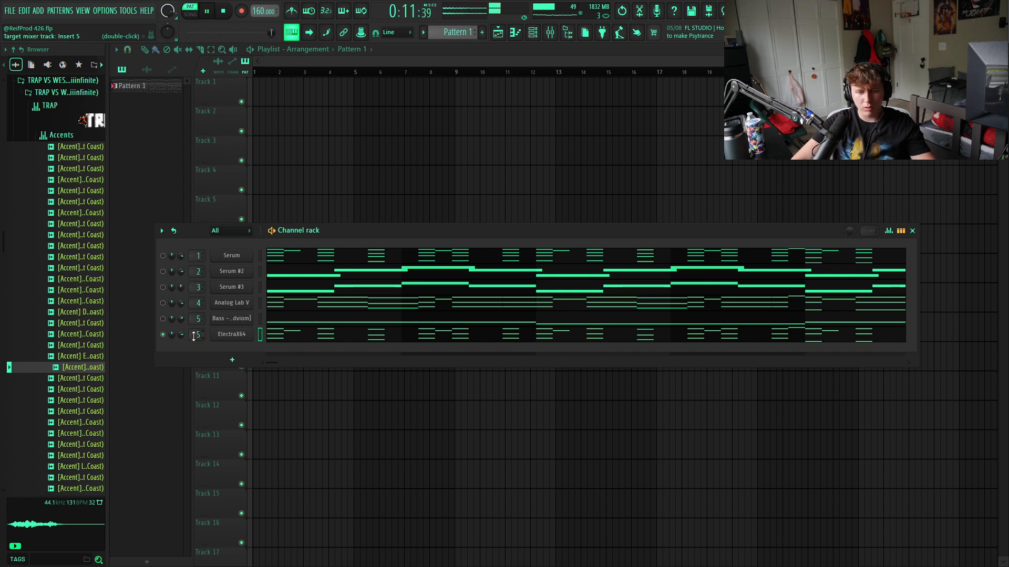
# - Unsolo the ElectraX64 channel and collapse the expanded TRAP kit folders in the browser
pyautogui.rightClick(169, 337)
pyautogui.click(181, 341)
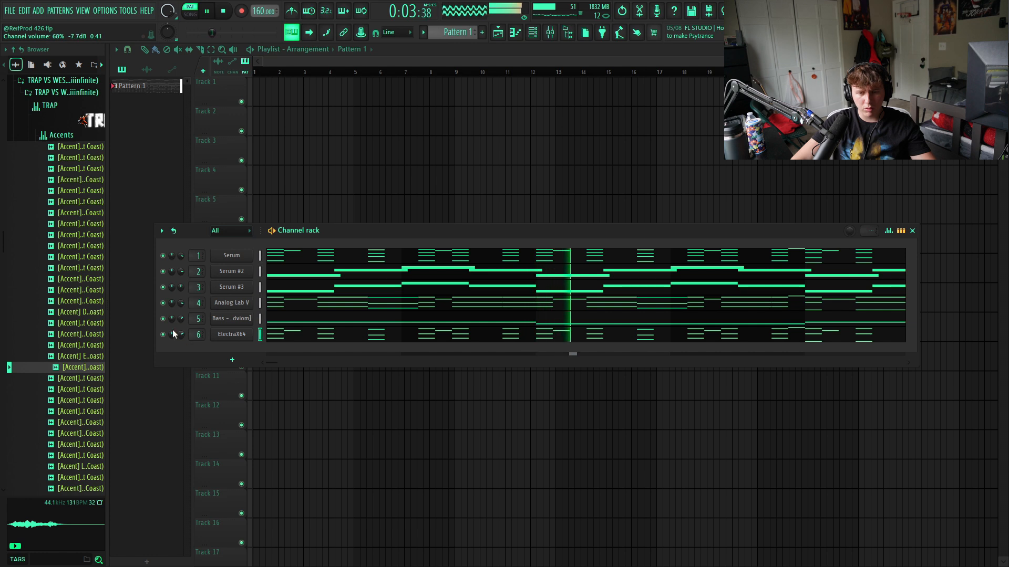
pyautogui.scroll(4, 51, 344)
pyautogui.click(62, 267)
pyautogui.click(64, 239)
pyautogui.click(67, 226)
pyautogui.scroll(2, 65, 216)
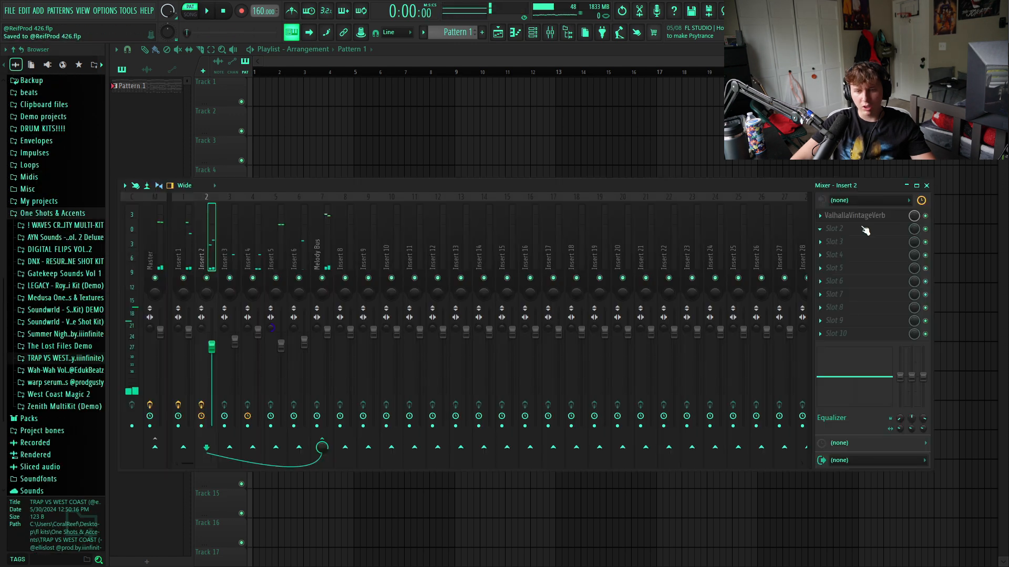
# - Add Fruity Phaser to slot 2 of mixer Insert 2 at about 39% mix and audition that insert soloed
pyautogui.click(833, 228)
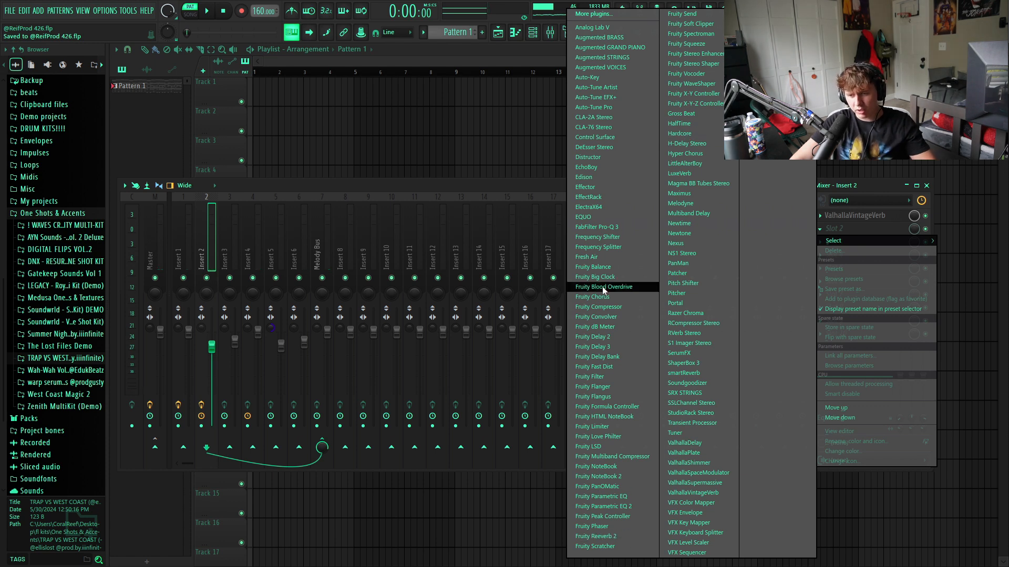
pyautogui.click(592, 526)
pyautogui.click(206, 282)
pyautogui.press('space')
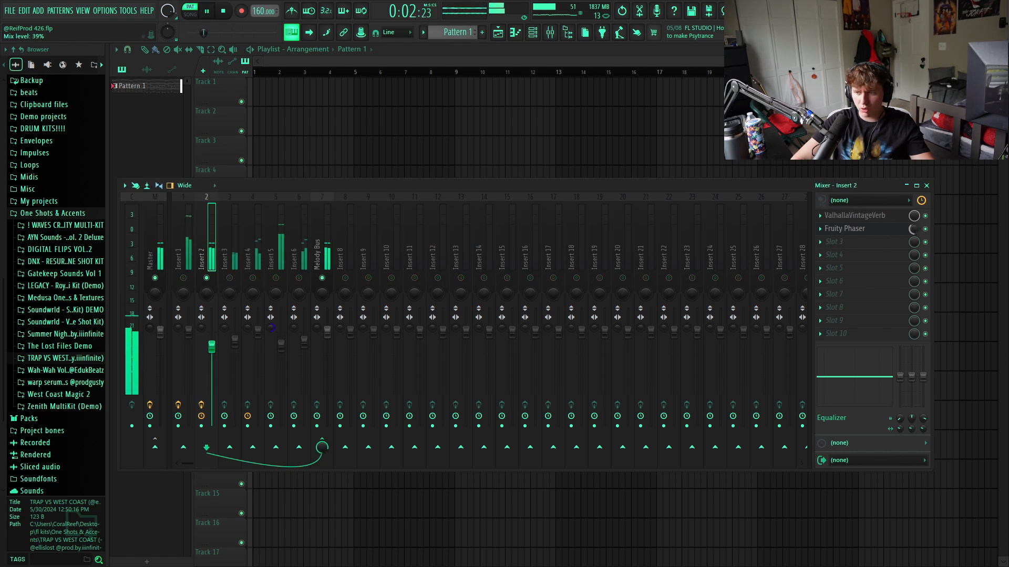
# - Audition Insert 3 in the mixer, then copy ValhallaVintageVerb with its settings from Insert 2 to Insert 3
pyautogui.rightClick(229, 279)
pyautogui.click(232, 262)
pyautogui.click(212, 256)
pyautogui.press('space')
pyautogui.click(820, 216)
pyautogui.moveTo(852, 277); pyautogui.dragTo(234, 254)
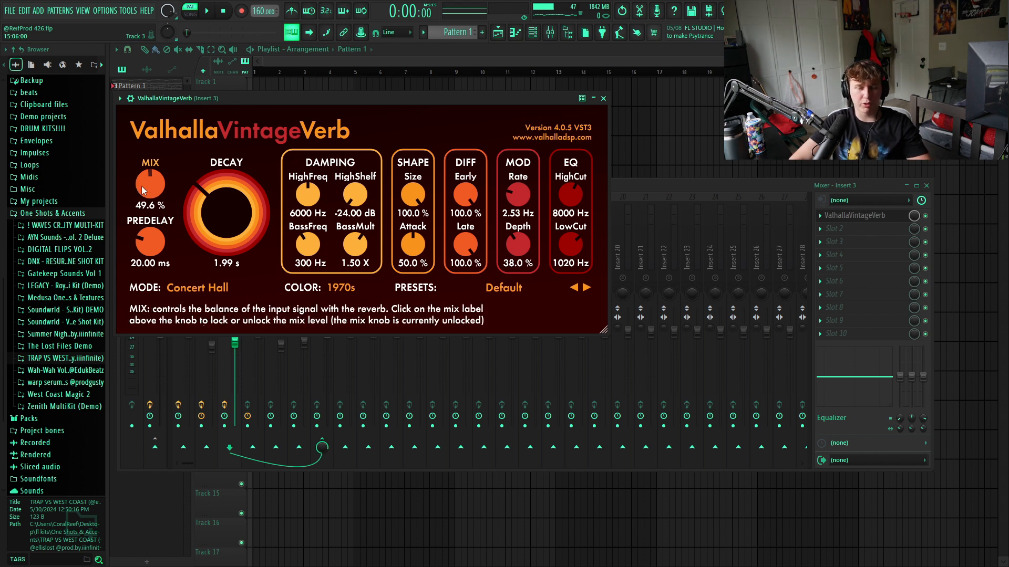
# - Lower Insert 3's ValhallaVintageVerb mix to about 30% and add Fruity Delay 2 and Vintage Chorus to that insert
pyautogui.moveTo(141, 204); pyautogui.dragTo(141, 209)
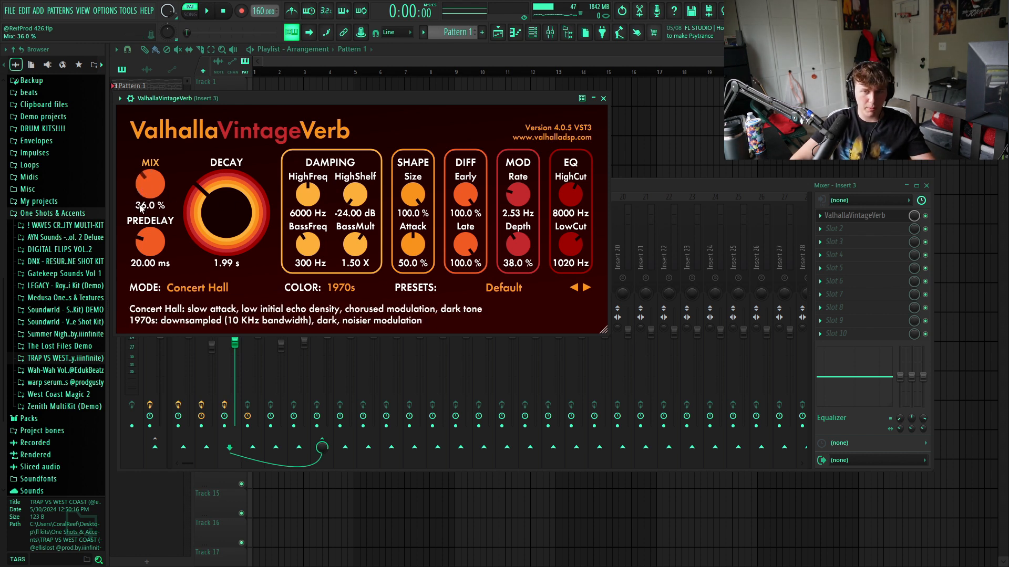
pyautogui.click(603, 99)
pyautogui.press('space')
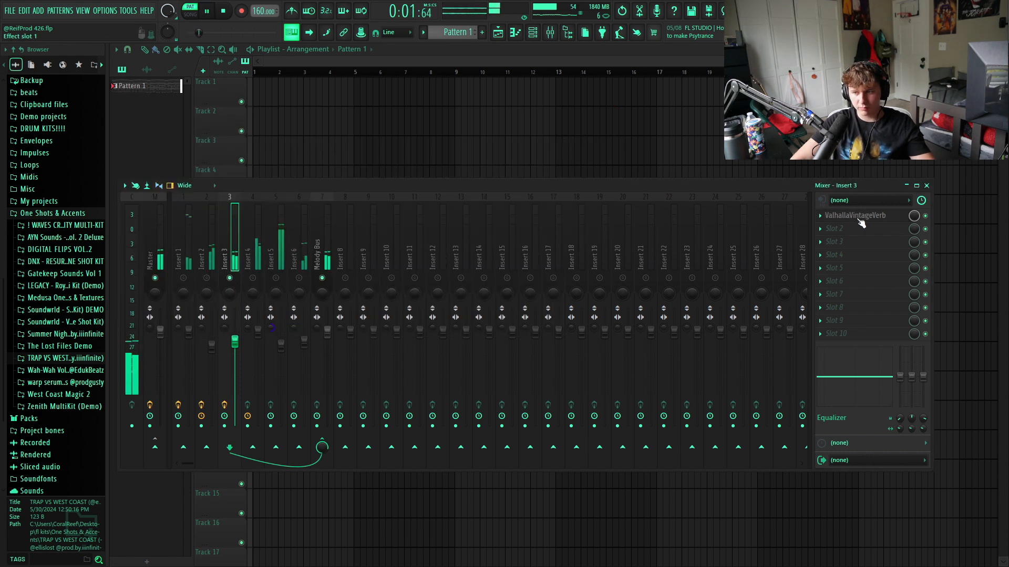
pyautogui.moveTo(148, 185); pyautogui.dragTo(149, 193)
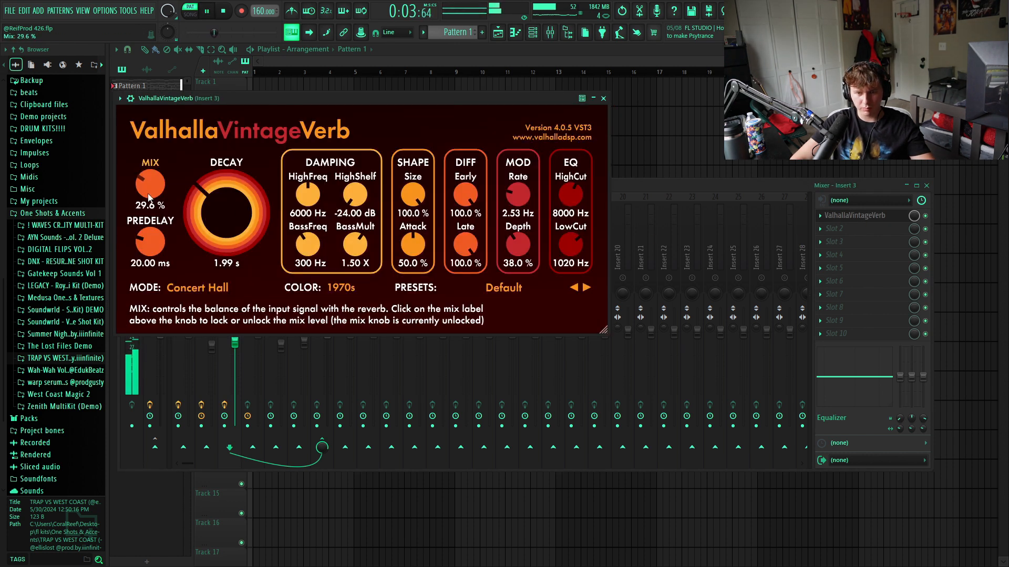
pyautogui.click(603, 99)
pyautogui.click(864, 227)
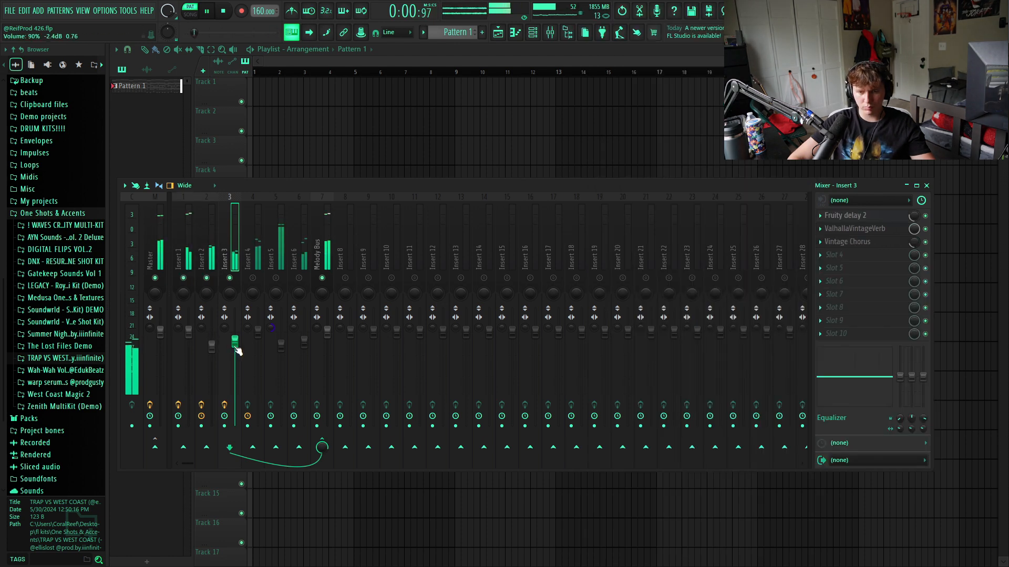
# - Move the bass mixer track from Insert 5 to the Insert 6 position during playback
pyautogui.click(298, 257)
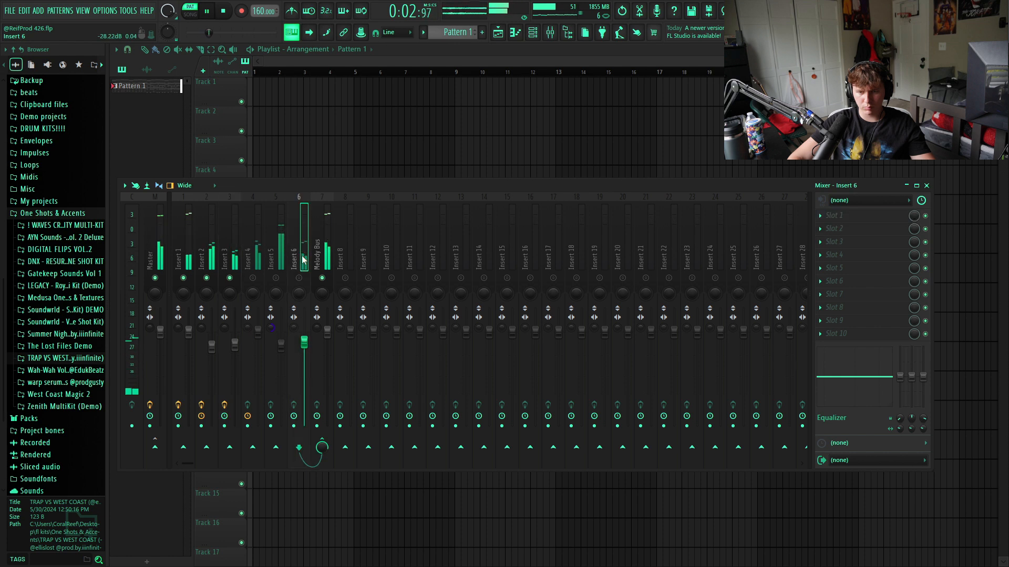
pyautogui.click(277, 256)
pyautogui.hotkey('alt', 'Right')
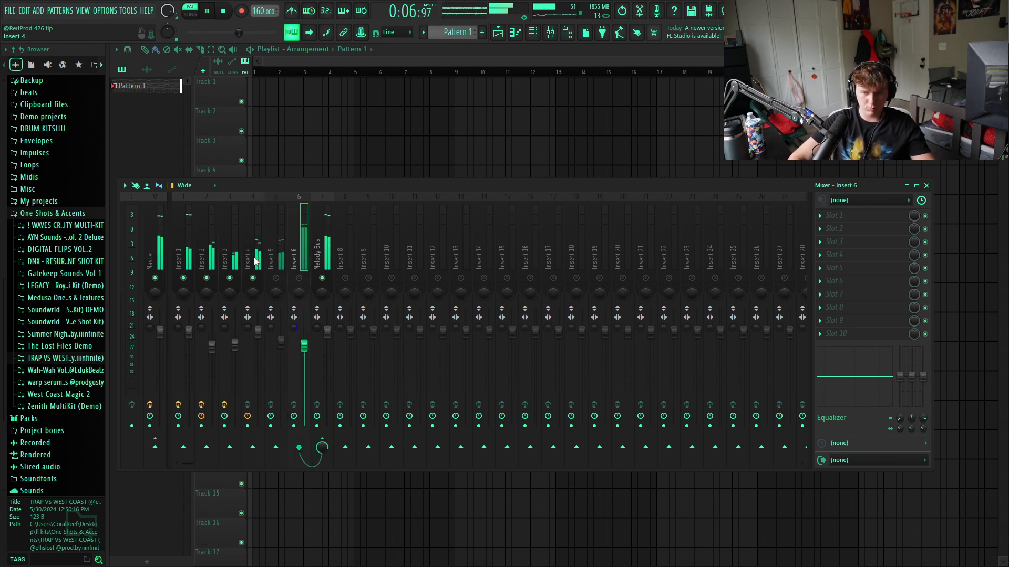
# - Raise Insert 4's volume and copy ValhallaVintageVerb from Insert 2 to it with a decay of about 4.7 s
pyautogui.moveTo(258, 332); pyautogui.dragTo(258, 318)
pyautogui.click(207, 255)
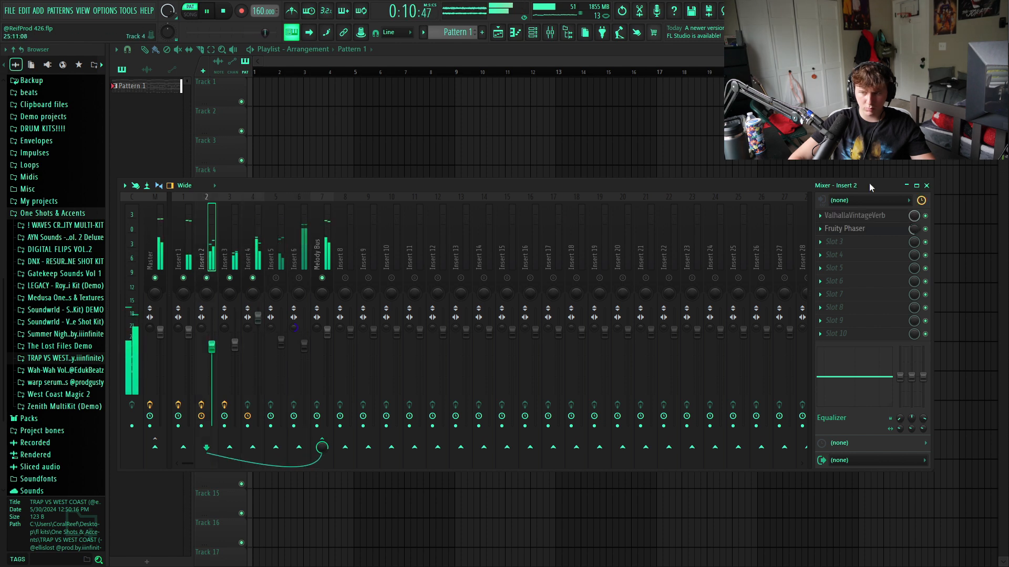
pyautogui.click(820, 215)
pyautogui.moveTo(833, 279); pyautogui.dragTo(241, 237)
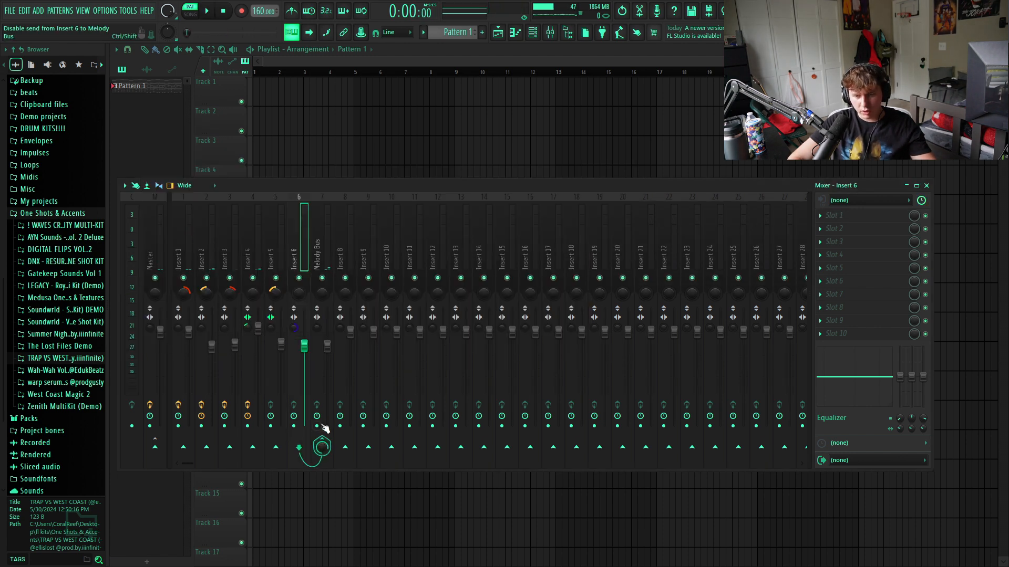
# - Pan Inserts 1 and 3 right and Inserts 2 and 5 left, and adjust the stereo separation of Inserts 4 and 5
pyautogui.click(282, 266)
pyautogui.moveTo(272, 254); pyautogui.dragTo(181, 257)
pyautogui.moveTo(368, 415); pyautogui.dragTo(324, 425)
# - Rename mixer Insert 6 as Bass and move it to the other side of the Melody Bus
pyautogui.rightClick(296, 257)
pyautogui.click(341, 204)
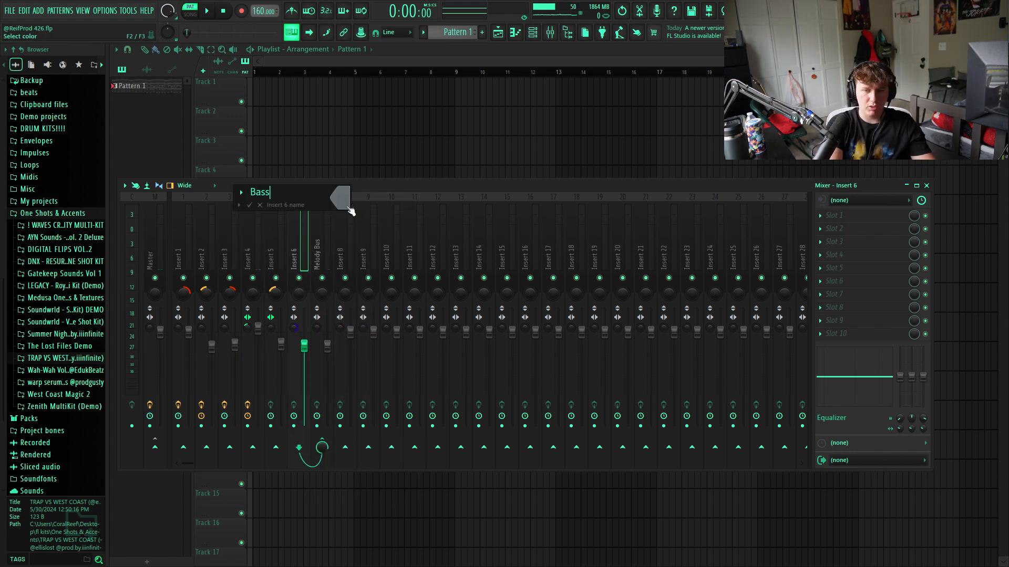
pyautogui.press('Return')
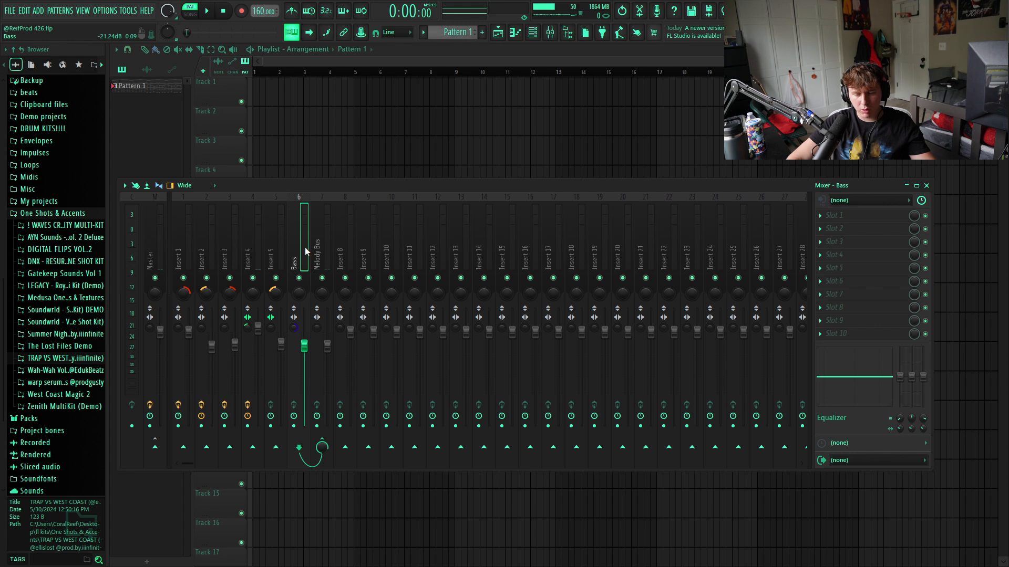
pyautogui.hotkey('alt', 'Right')
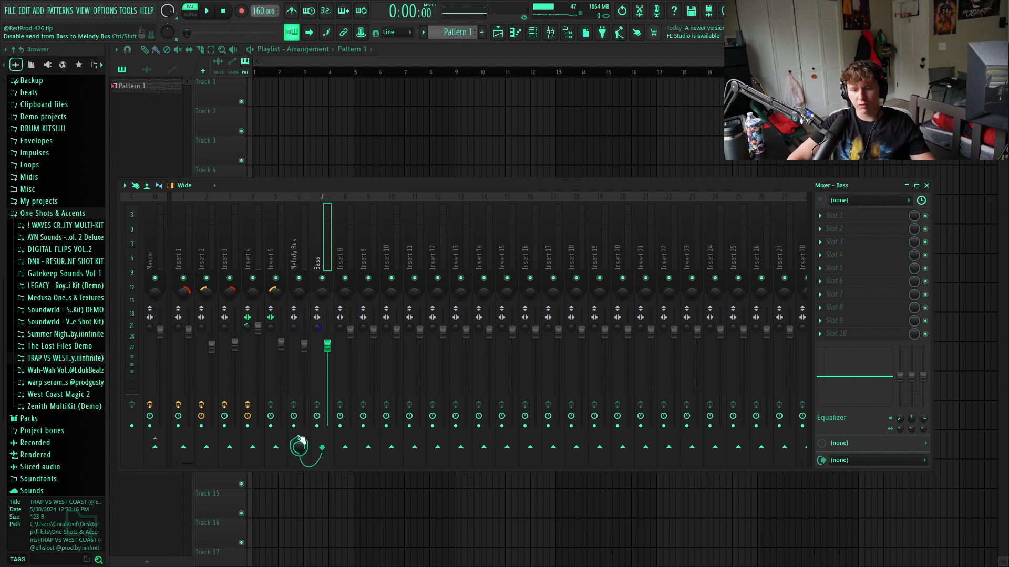
# - Route the Bass track directly to Master and route Inserts 1 to 5 only to the Melody Bus
pyautogui.click(155, 448)
pyautogui.click(296, 249)
pyautogui.click(276, 247)
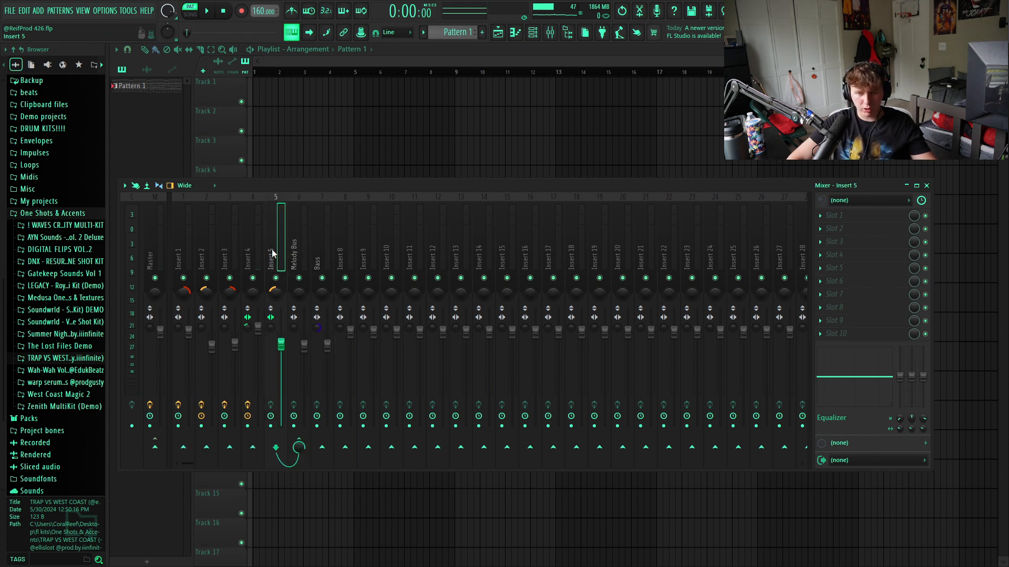
pyautogui.moveTo(276, 249); pyautogui.dragTo(120, 248)
pyautogui.click(298, 445)
pyautogui.rightClick(304, 452)
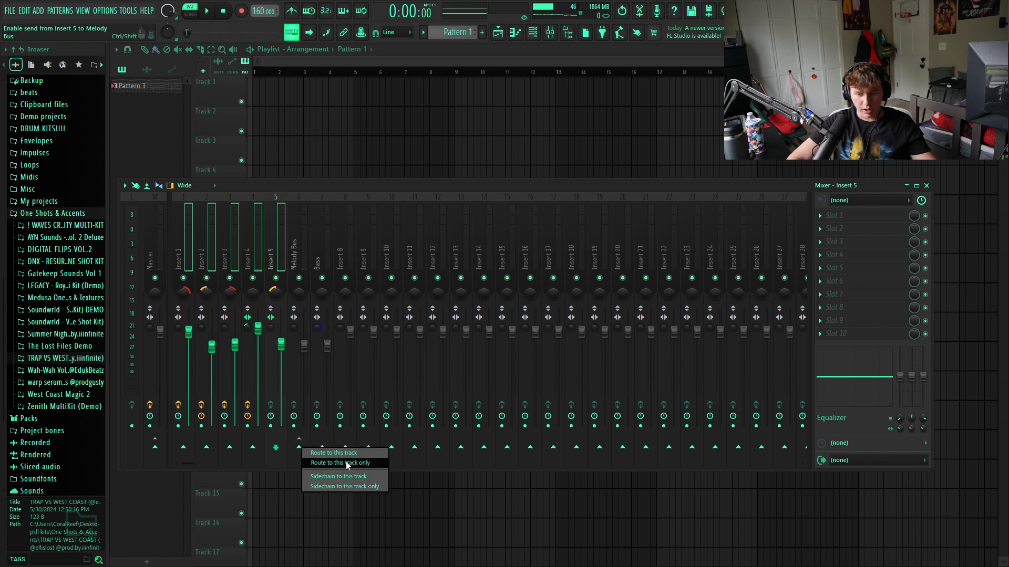
pyautogui.click(346, 461)
pyautogui.click(244, 238)
pyautogui.click(205, 245)
pyautogui.click(270, 251)
# - Add Fruity Parametric EQ 2 to the Melody Bus and make band 1 a high pass at about 104 Hz
pyautogui.click(299, 252)
pyautogui.click(867, 215)
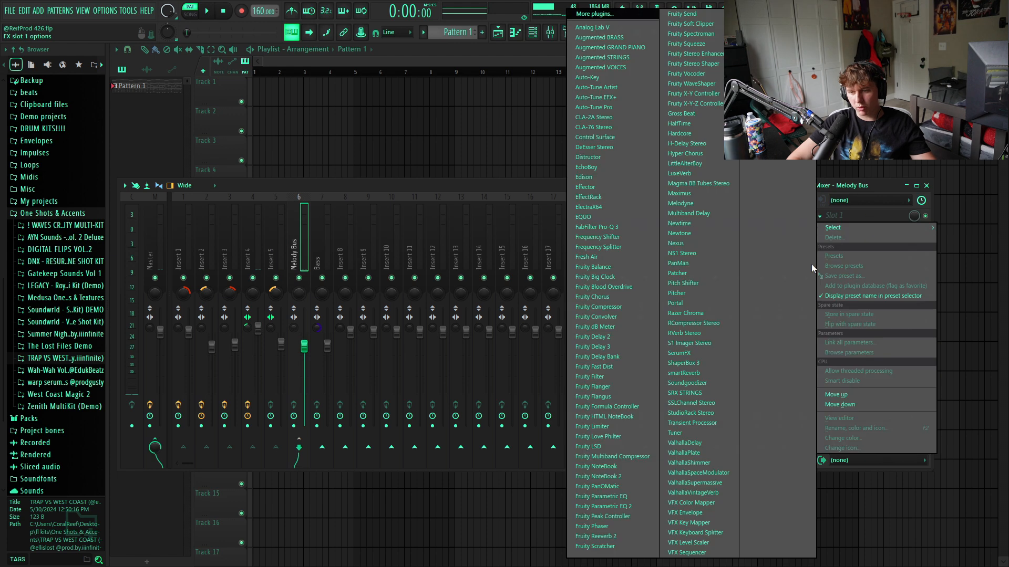
pyautogui.click(636, 508)
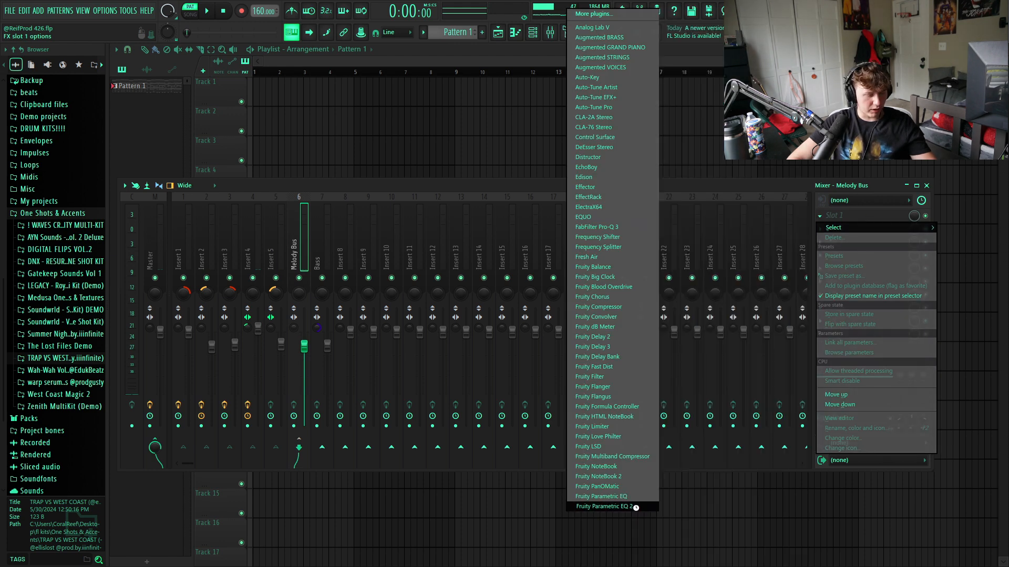
pyautogui.rightClick(164, 187)
pyautogui.moveTo(190, 214)
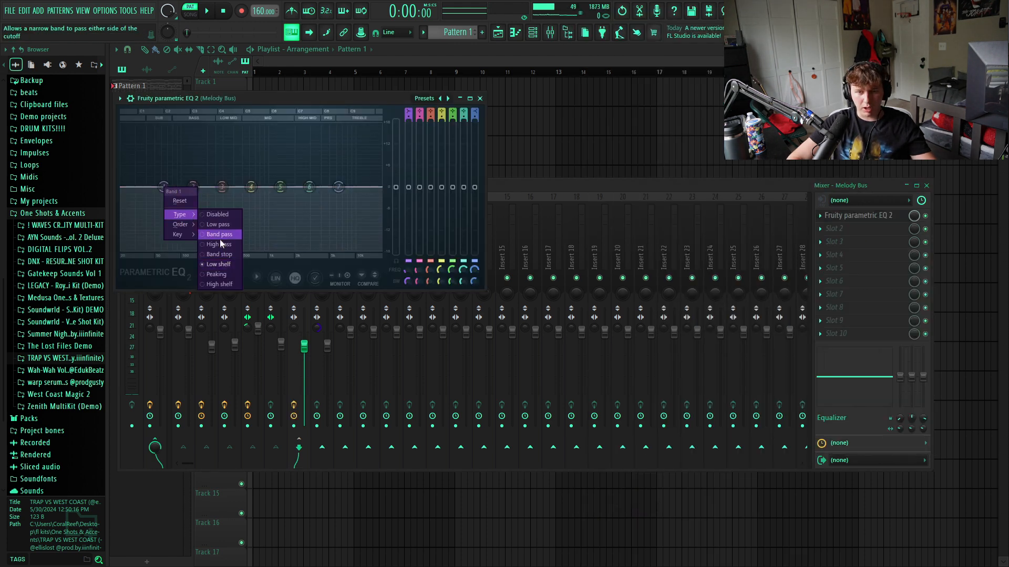
pyautogui.click(224, 246)
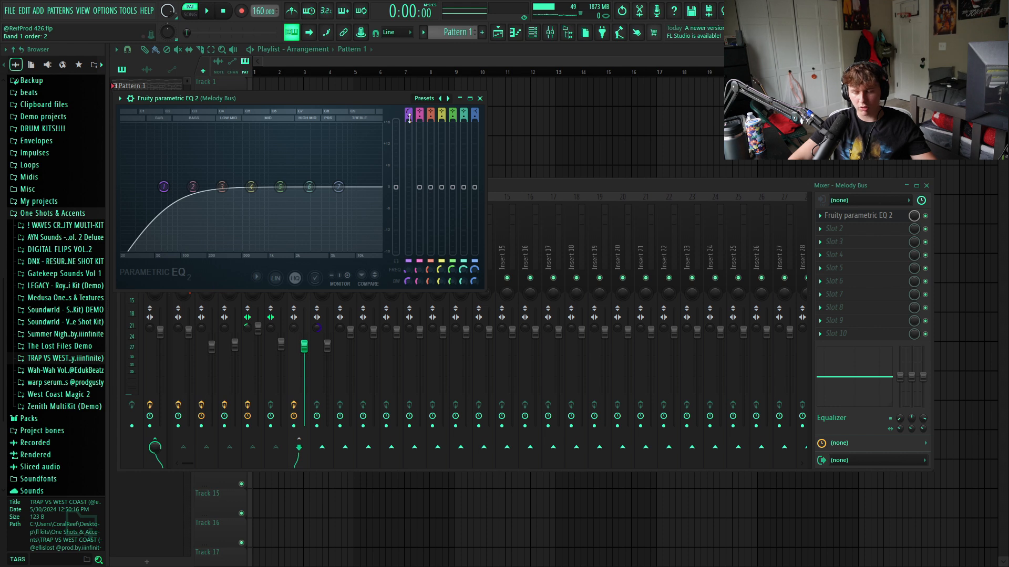
pyautogui.moveTo(164, 187); pyautogui.dragTo(182, 187)
pyautogui.press('space')
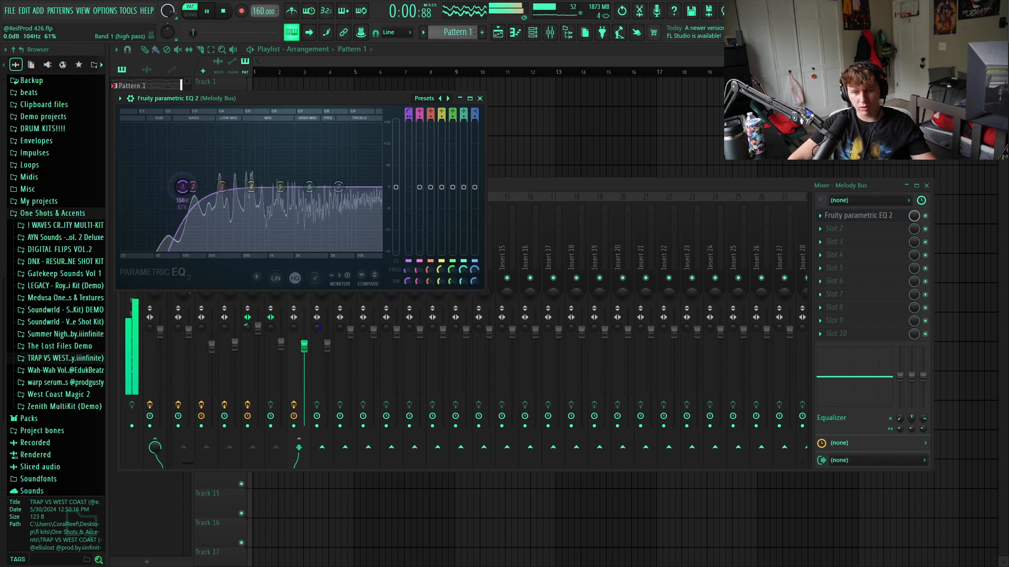
pyautogui.click(479, 98)
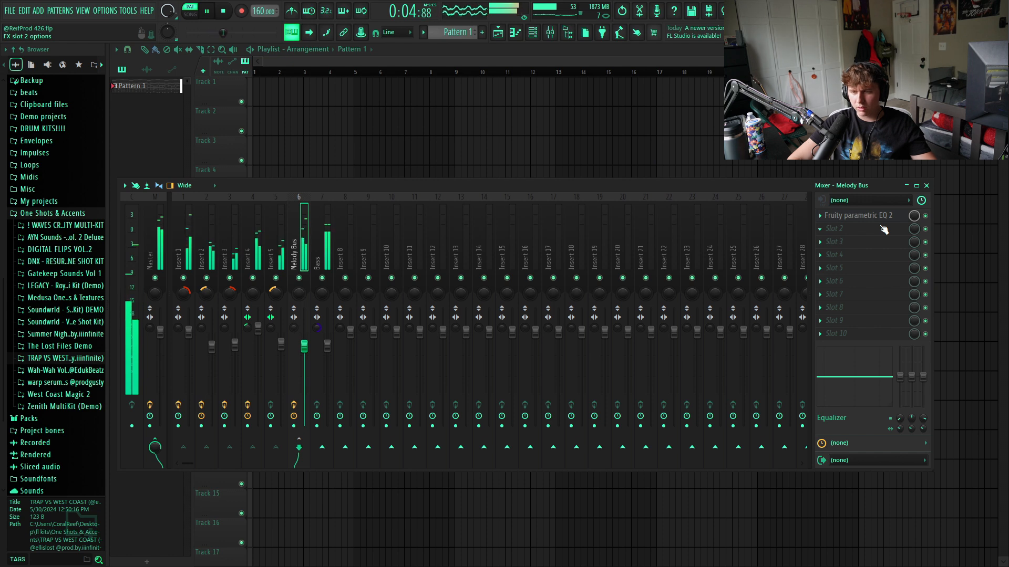
# - Set the Bass track's volume to 100% (0.0 dB) and audition it against the Melody Bus
pyautogui.moveTo(327, 346); pyautogui.dragTo(327, 332)
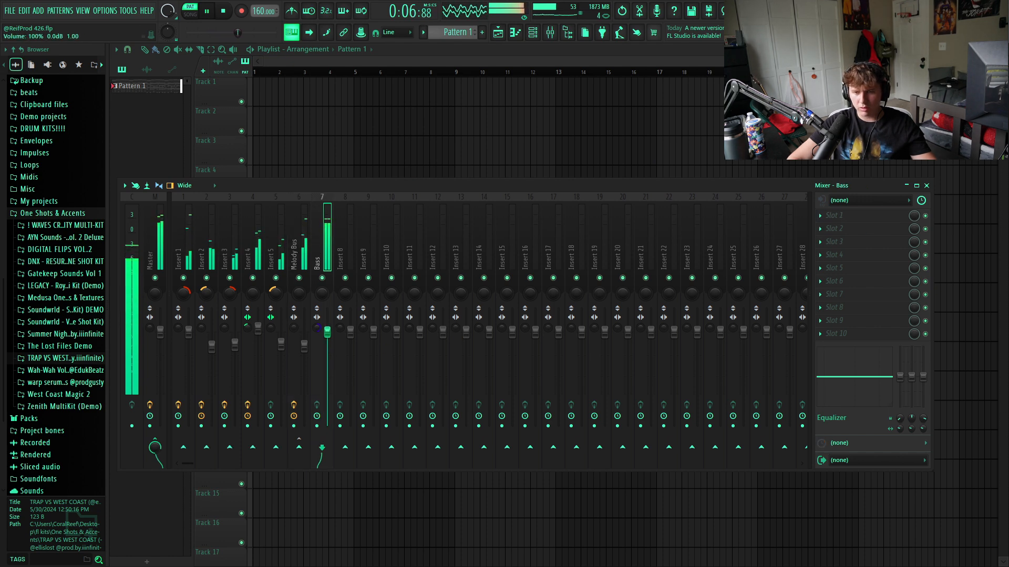
pyautogui.press('space')
pyautogui.click(309, 241)
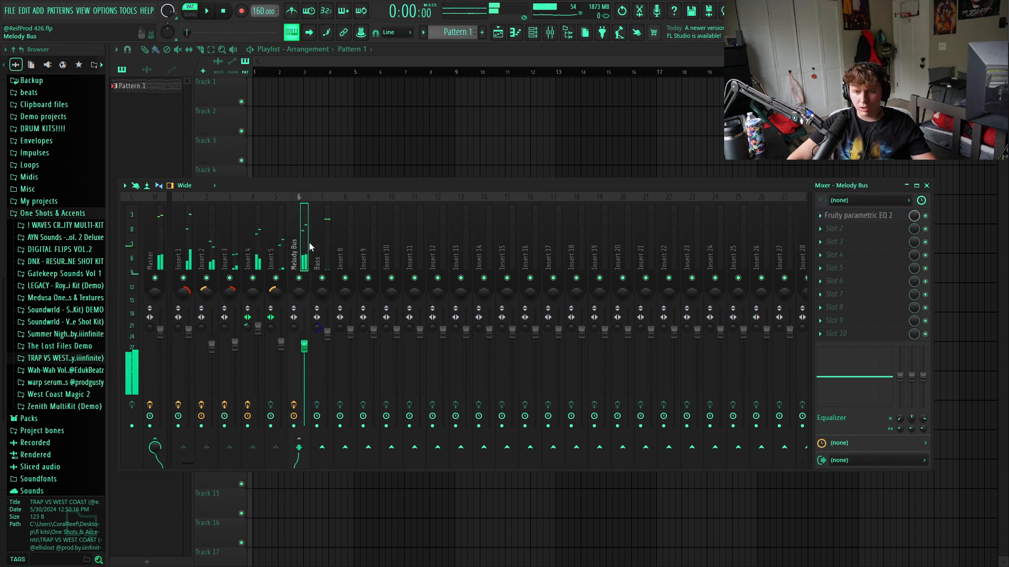
pyautogui.press('space')
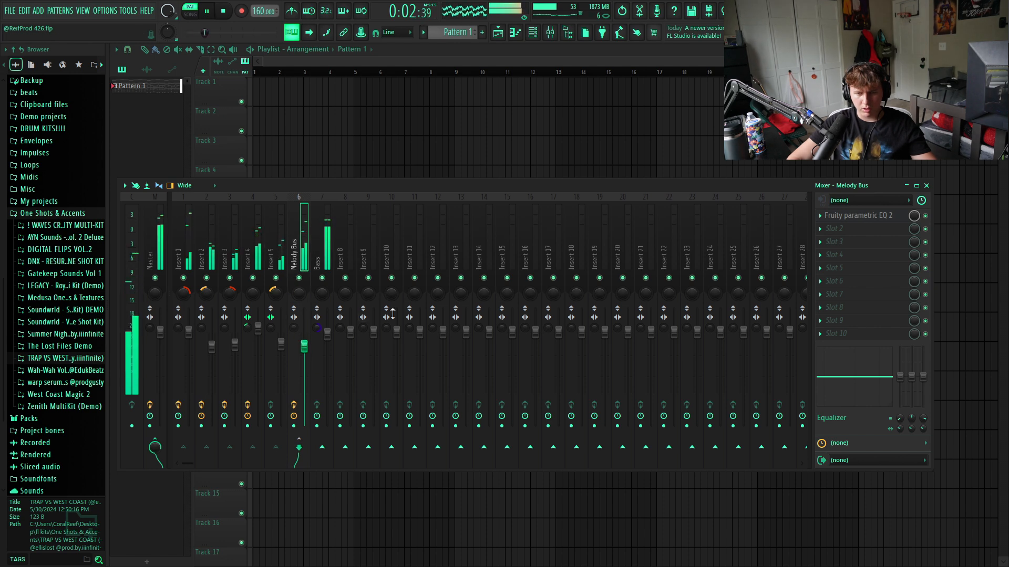
pyautogui.press('space')
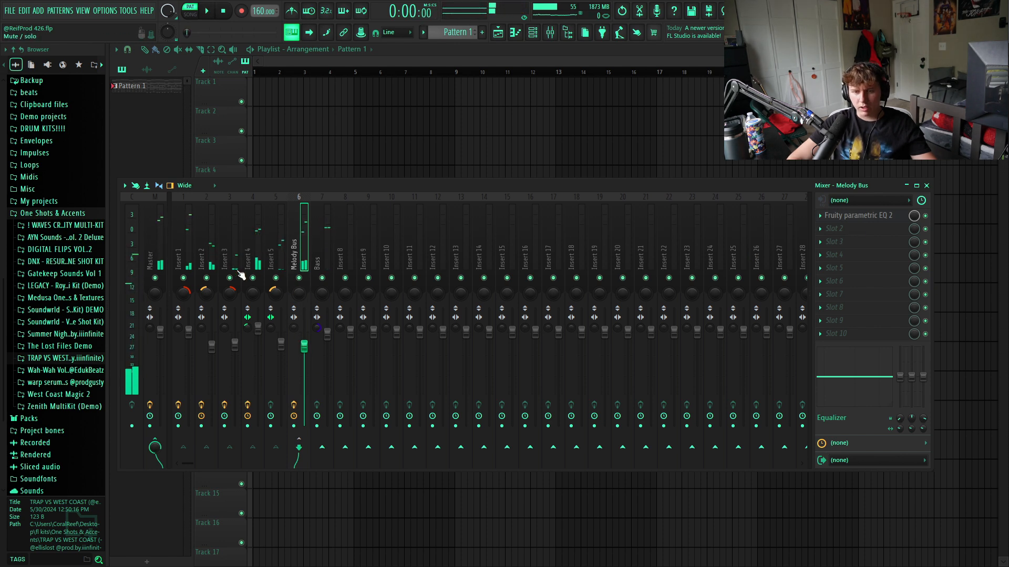
# - Add ValhallaVintageVerb to slot 2 of the Melody Bus and load its Clear Chamber preset
pyautogui.click(834, 229)
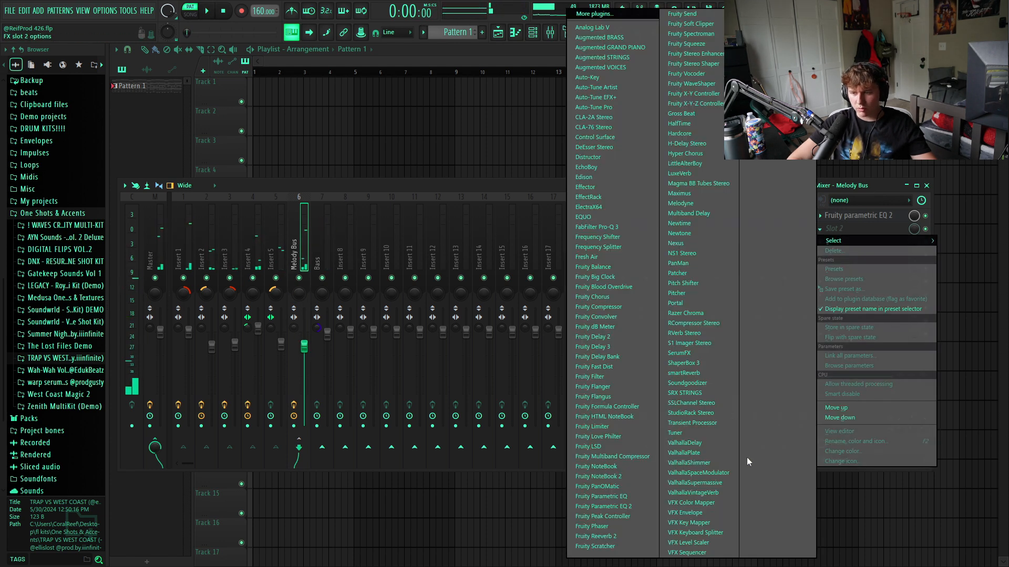
pyautogui.click(693, 493)
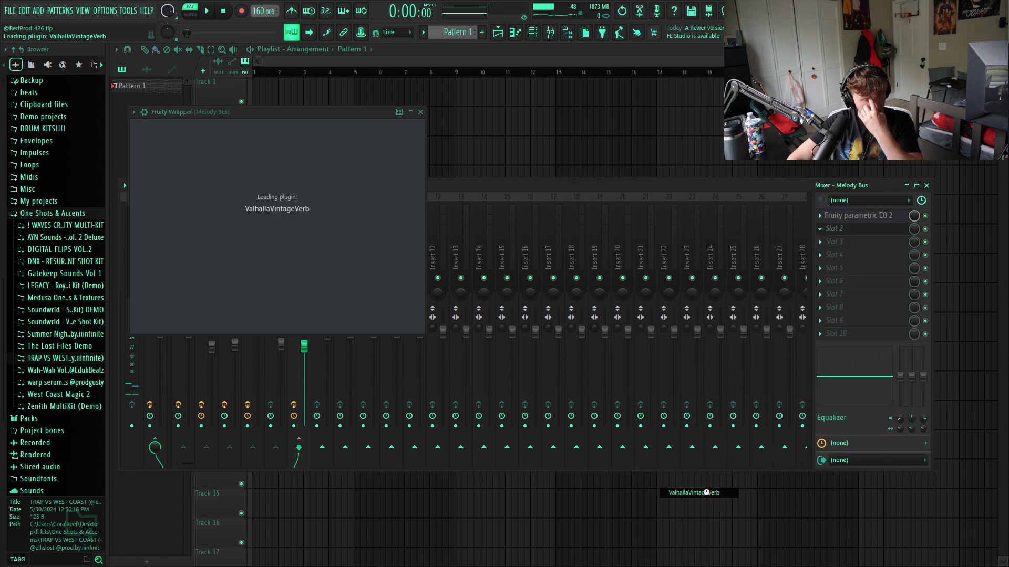
pyautogui.click(517, 302)
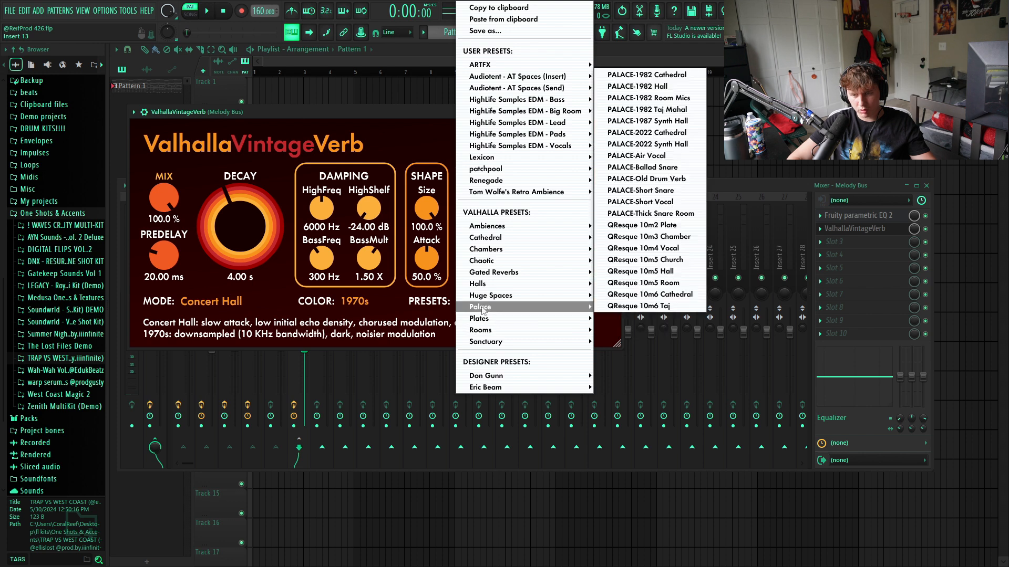
pyautogui.moveTo(486, 253)
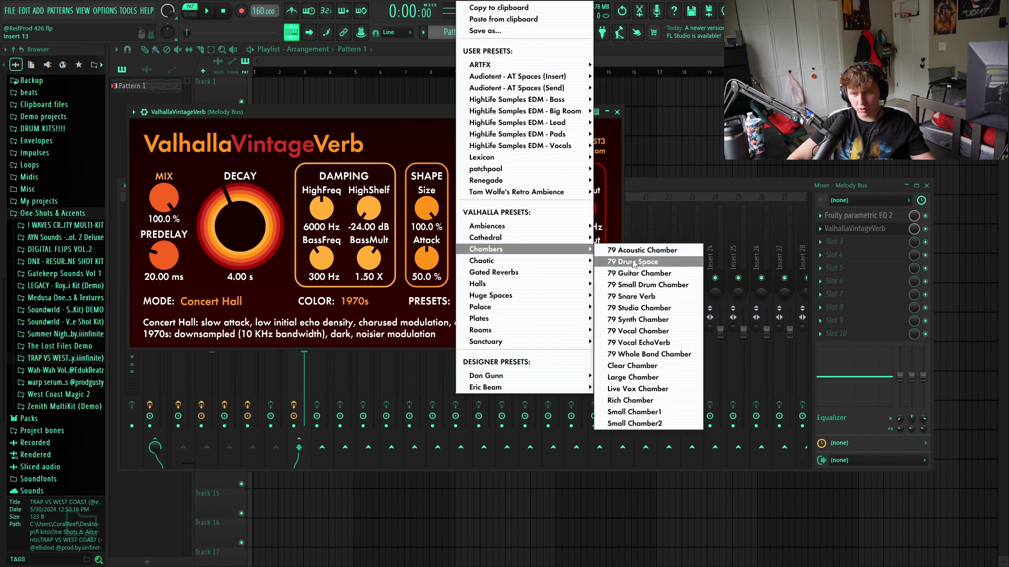
pyautogui.click(632, 366)
# - Set the Melody Bus reverb's decay to about 4 s and its mix to about 6%, auditioning the result
pyautogui.moveTo(246, 211); pyautogui.dragTo(239, 216)
pyautogui.moveTo(164, 199); pyautogui.dragTo(157, 246)
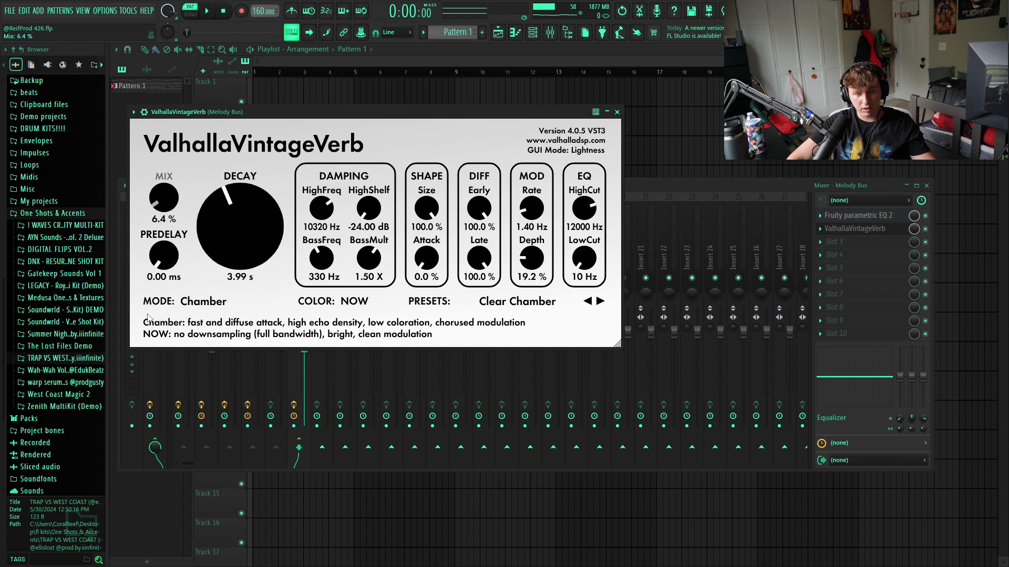
pyautogui.click(213, 8)
pyautogui.moveTo(164, 199); pyautogui.dragTo(151, 214)
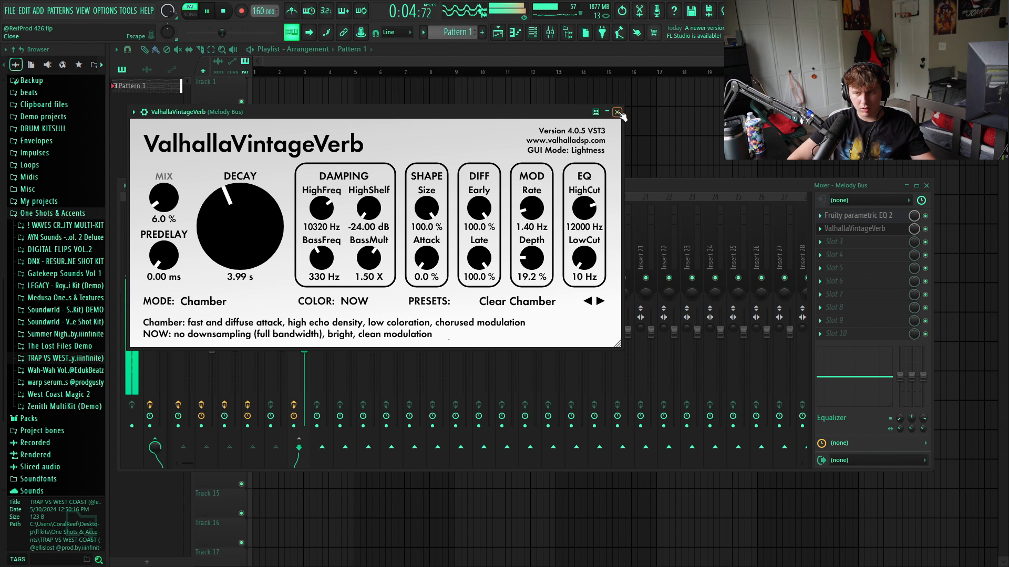
pyautogui.click(617, 112)
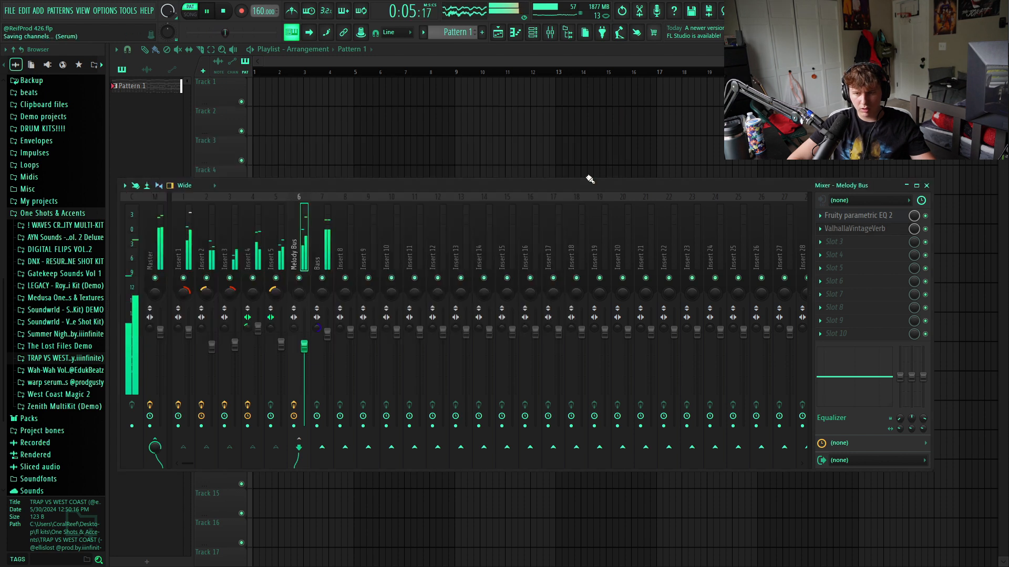
# - Close the mixer and split the pattern by channel into separate eight-bar clips on playlist Tracks 1 to 6
pyautogui.click(927, 186)
pyautogui.click(475, 194)
pyautogui.press('space')
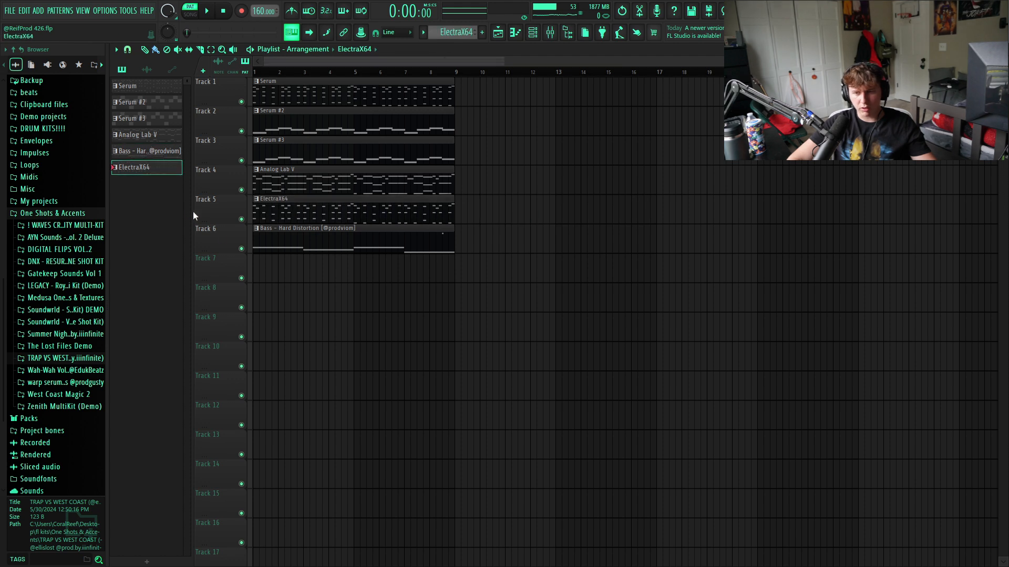
# - Create a new empty pattern and place it as an eight-bar clip on playlist Track 7
pyautogui.click(297, 299)
pyautogui.hotkey('ctrl', 'z')
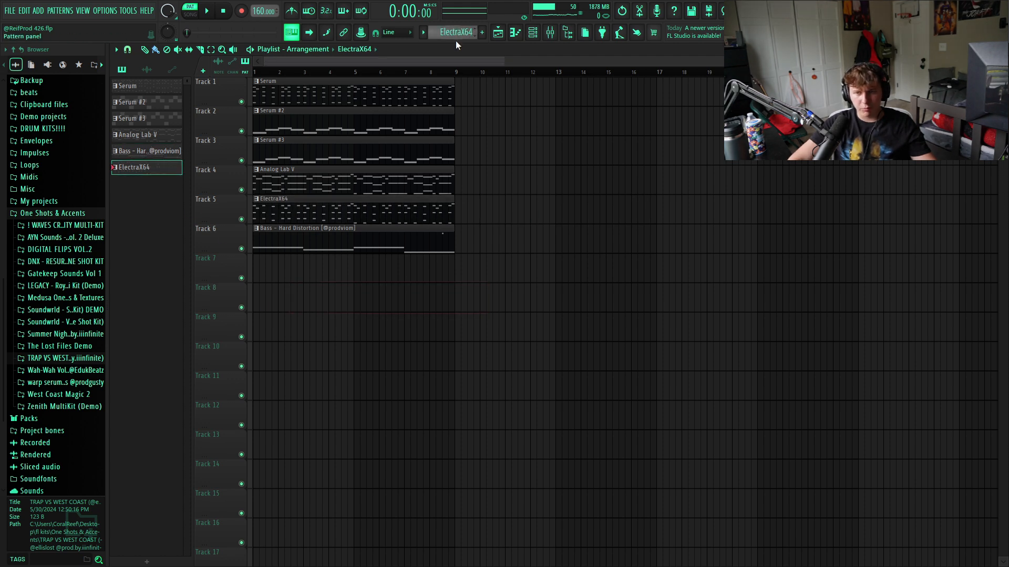
pyautogui.scroll(1, 455, 36)
pyautogui.moveTo(162, 184); pyautogui.dragTo(450, 273)
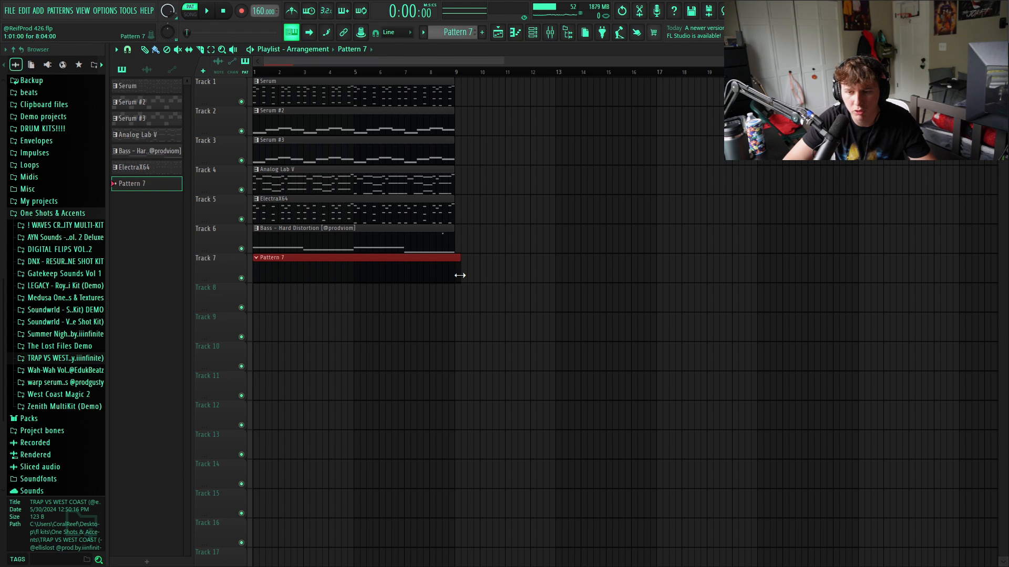
pyautogui.keyDown('ctrl'); pyautogui.click(403, 312); pyautogui.keyUp('ctrl')
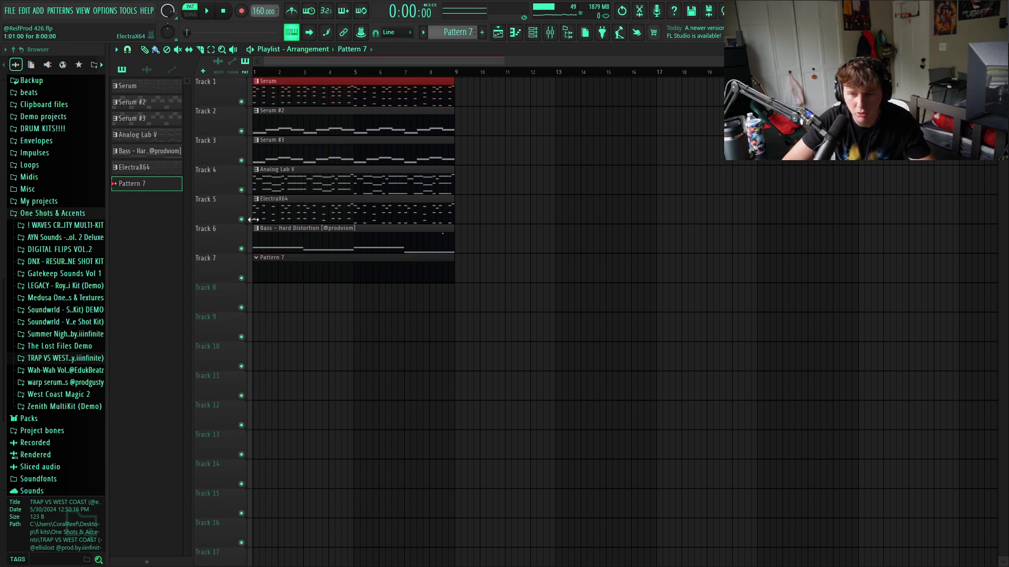
pyautogui.moveTo(269, 231); pyautogui.dragTo(433, 246)
pyautogui.keyDown('ctrl'); pyautogui.click(336, 342); pyautogui.keyUp('ctrl')
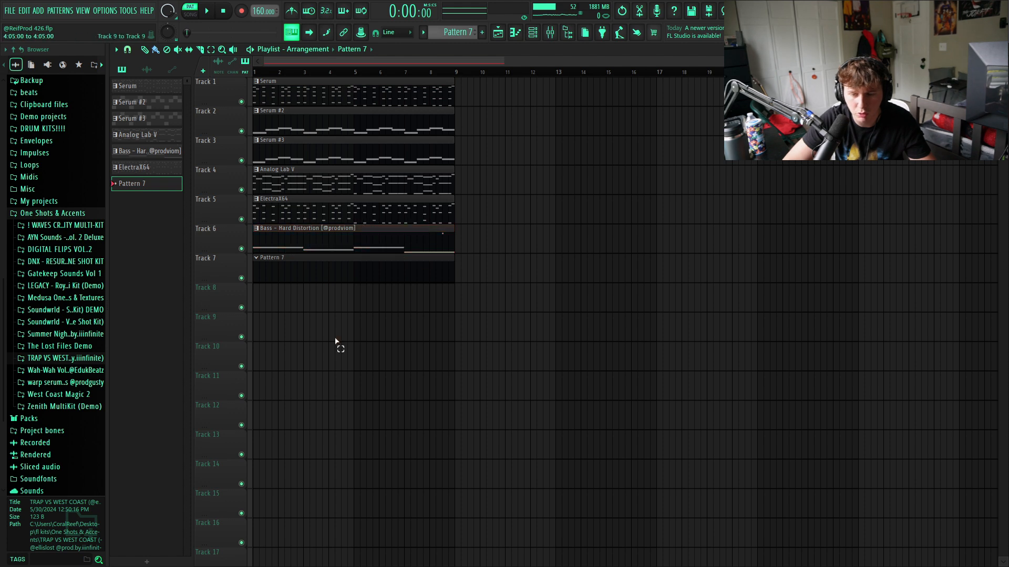
# - Add the drako! - la uzi 808 from the ! DRAKO SRT DRUMKIT folder to the channel rack and open its piano roll
pyautogui.click(533, 34)
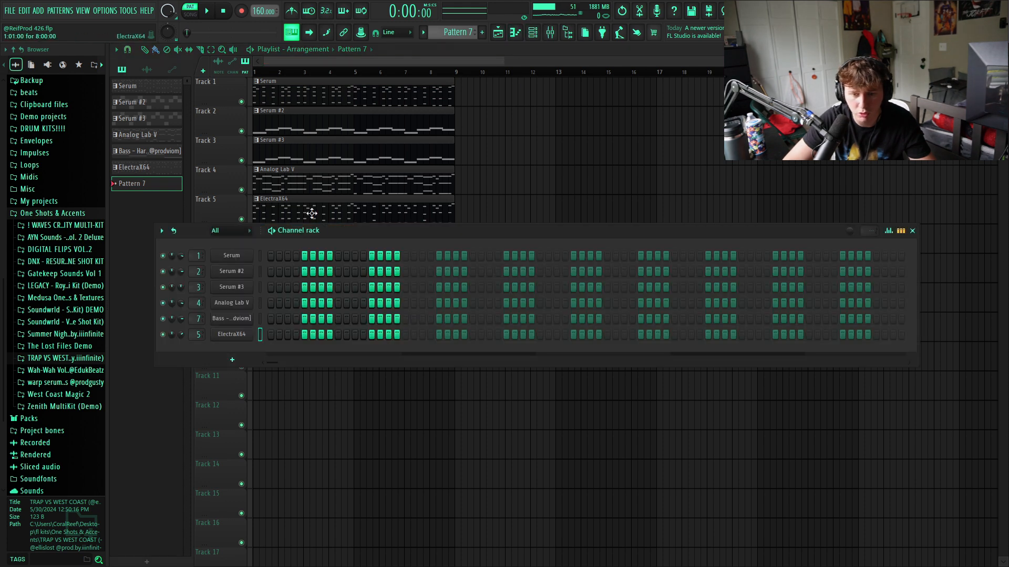
pyautogui.click(63, 214)
pyautogui.click(58, 322)
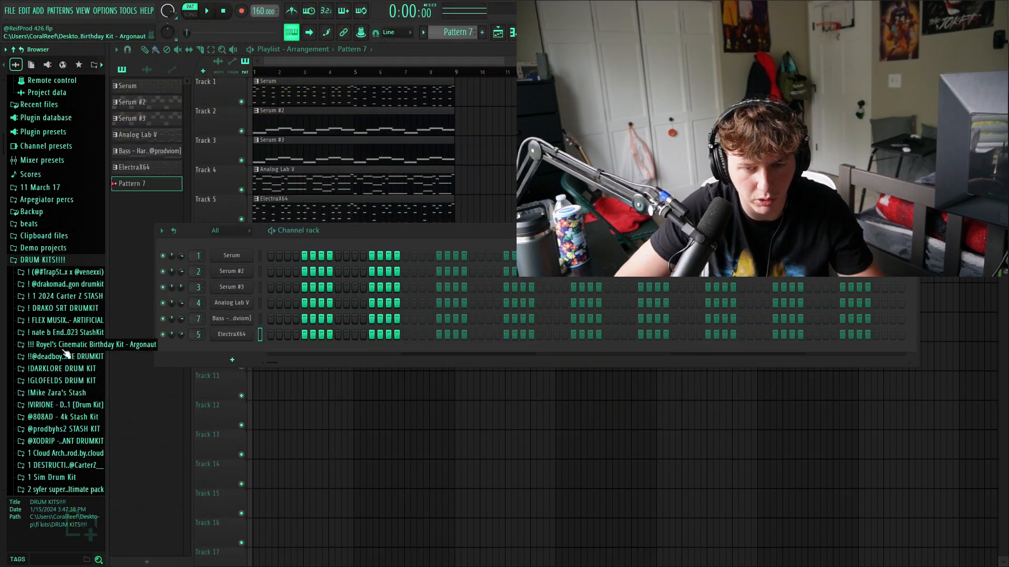
pyautogui.click(65, 307)
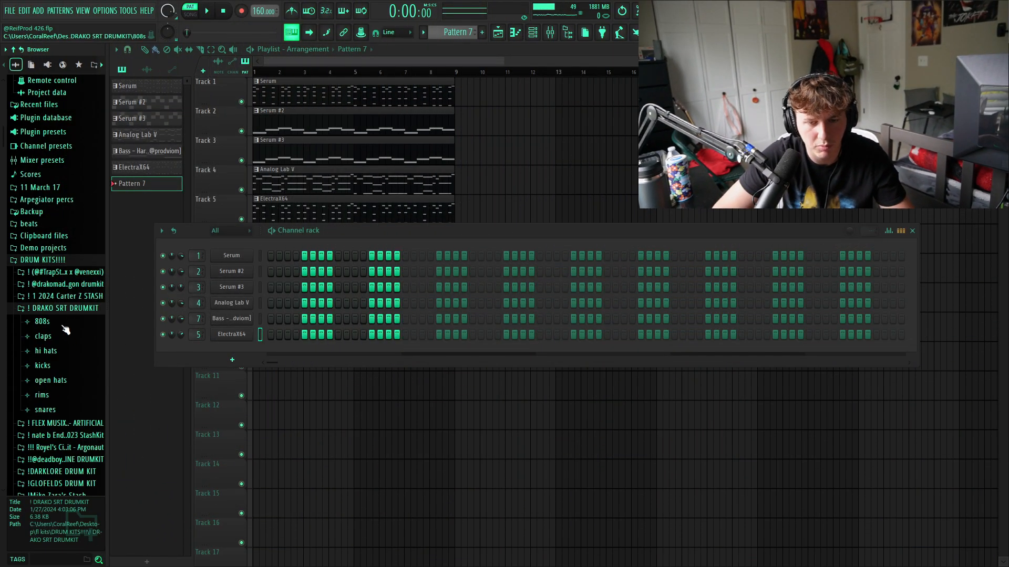
pyautogui.click(53, 321)
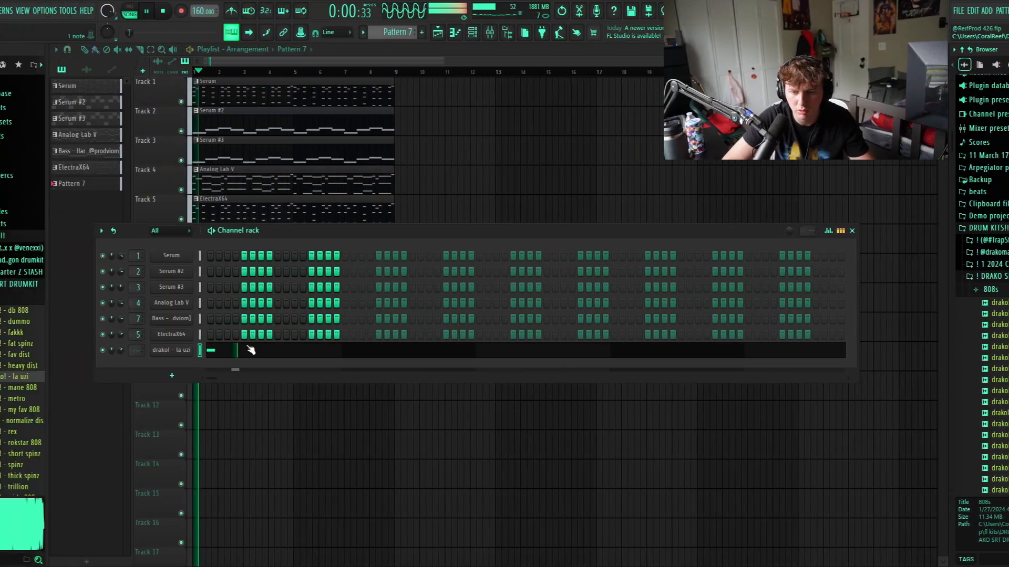
pyautogui.click(250, 349)
# - Place the la uzi 808 rhythm over the first four bars, with C#5 notes in bars 1–2 and H4 notes in bars 3–4
pyautogui.press('space')
pyautogui.press('space')
pyautogui.click(97, 184)
pyautogui.click(170, 184)
pyautogui.click(179, 184)
pyautogui.click(189, 184)
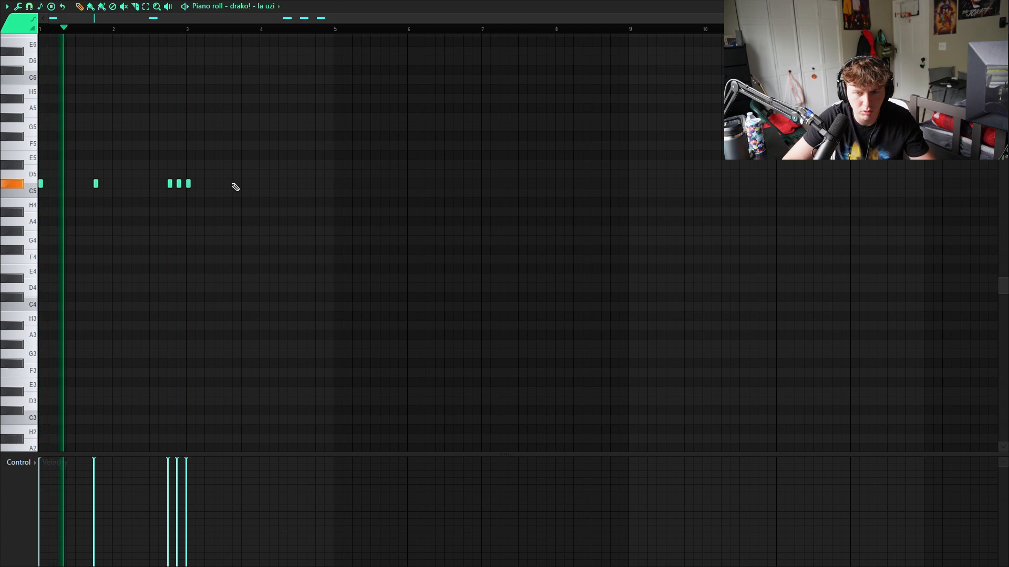
pyautogui.moveTo(189, 184); pyautogui.dragTo(187, 208)
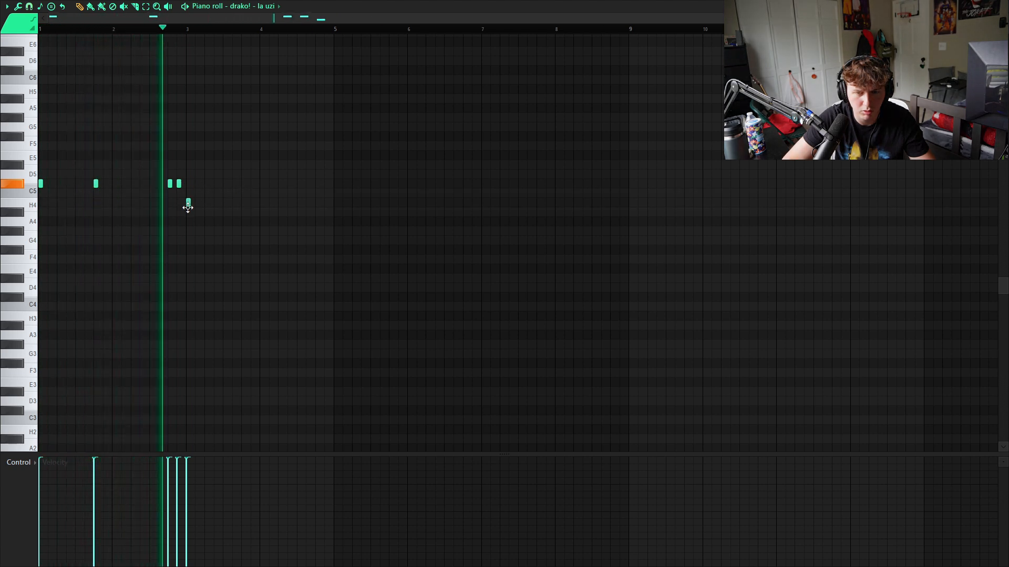
pyautogui.click(243, 202)
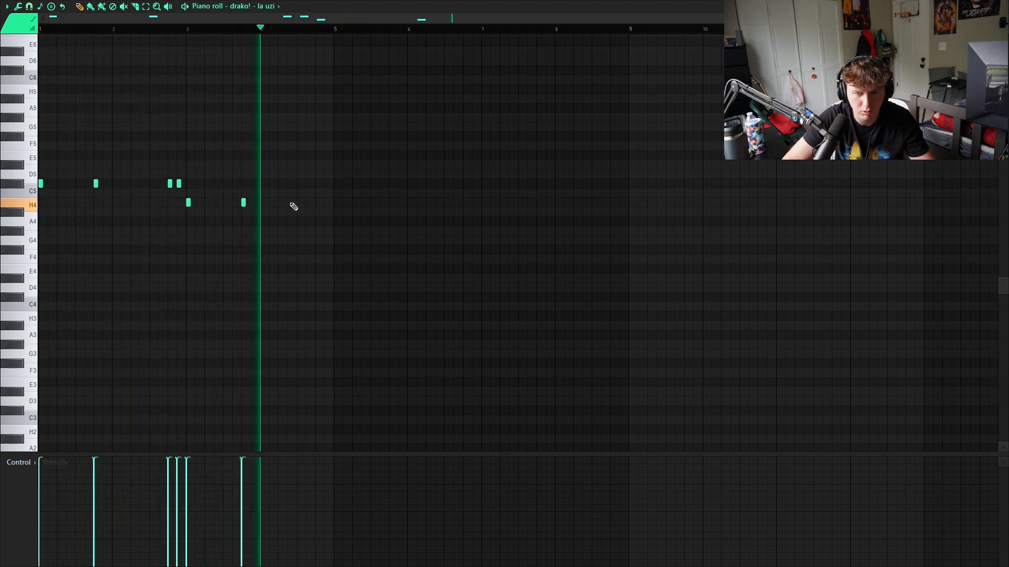
pyautogui.click(308, 203)
pyautogui.click(326, 203)
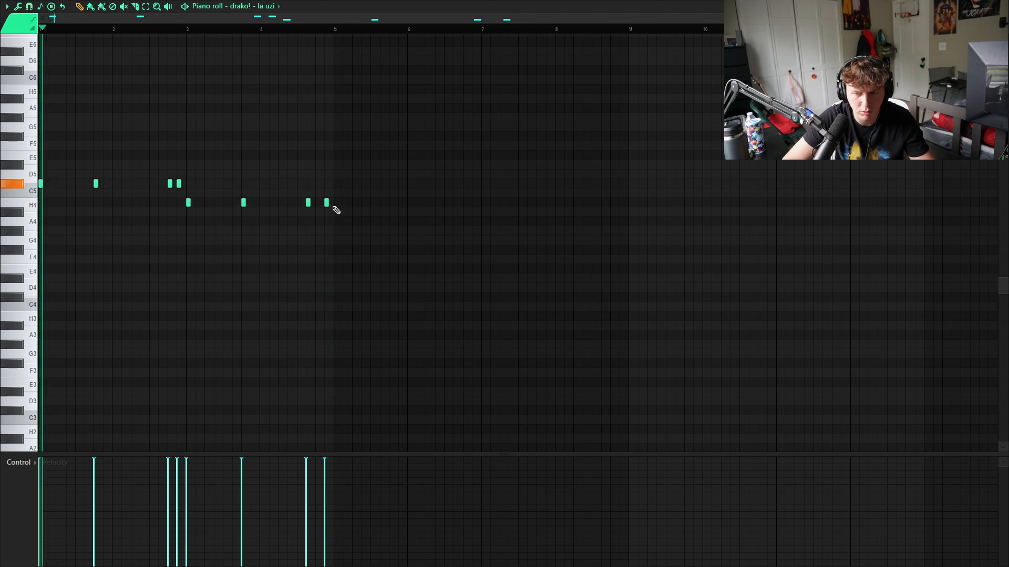
# - Repeat the opening C#5 rhythm in bars 5 and 6 and place an A4 note at the start of bar 7
pyautogui.moveTo(202, 174); pyautogui.dragTo(336, 184)
pyautogui.click(483, 222)
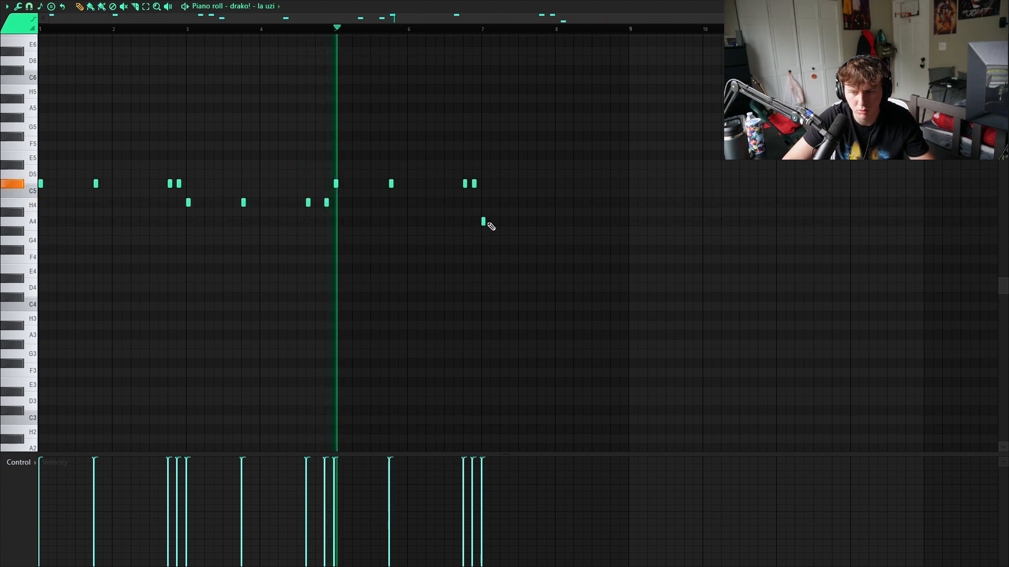
pyautogui.scroll(3, 499, 268)
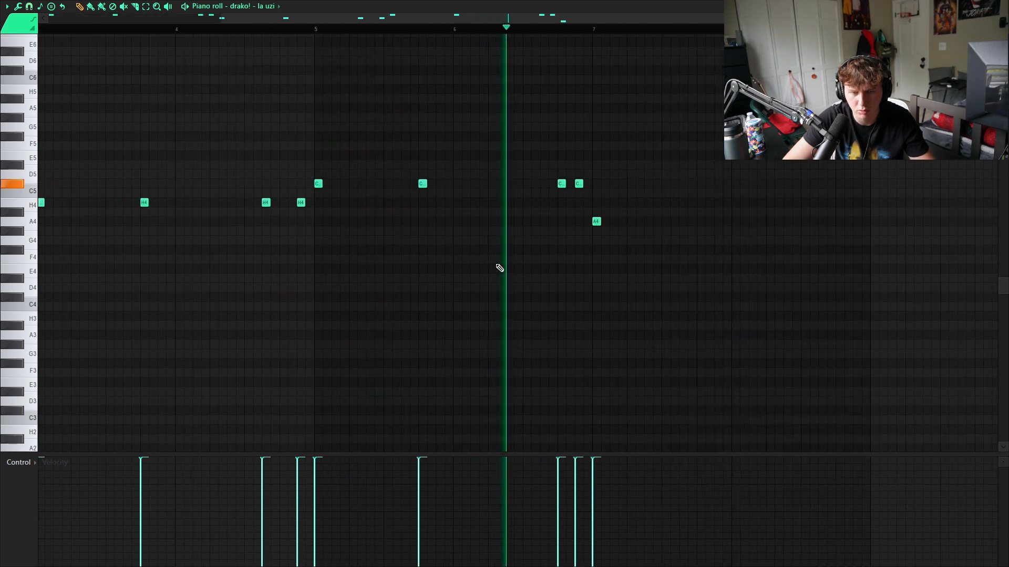
pyautogui.scroll(-2, 500, 268)
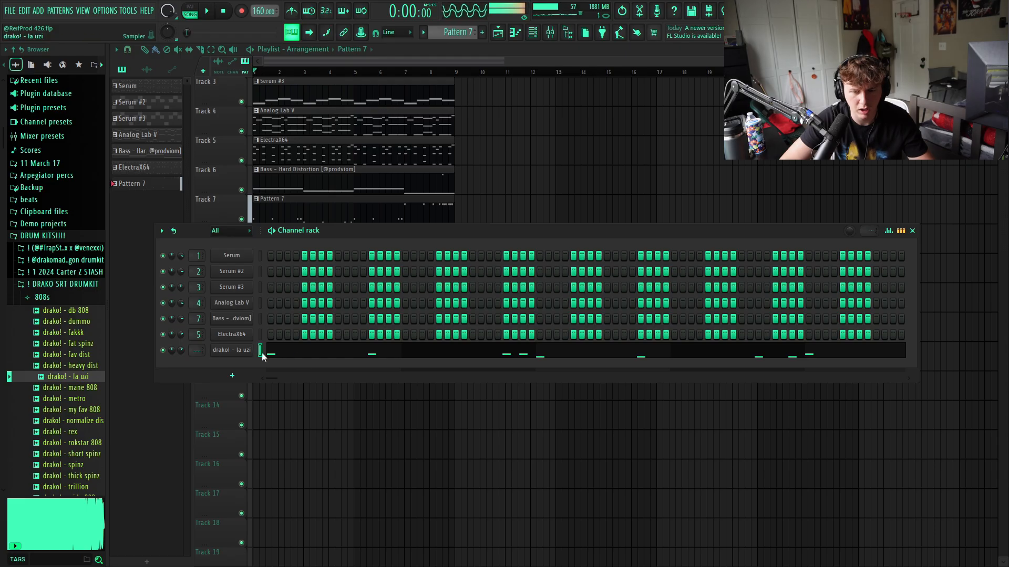
# - Extend all la uzi 808 notes so each one runs up to the start of the next
pyautogui.click(262, 354)
pyautogui.hotkey('ctrl', 'l')
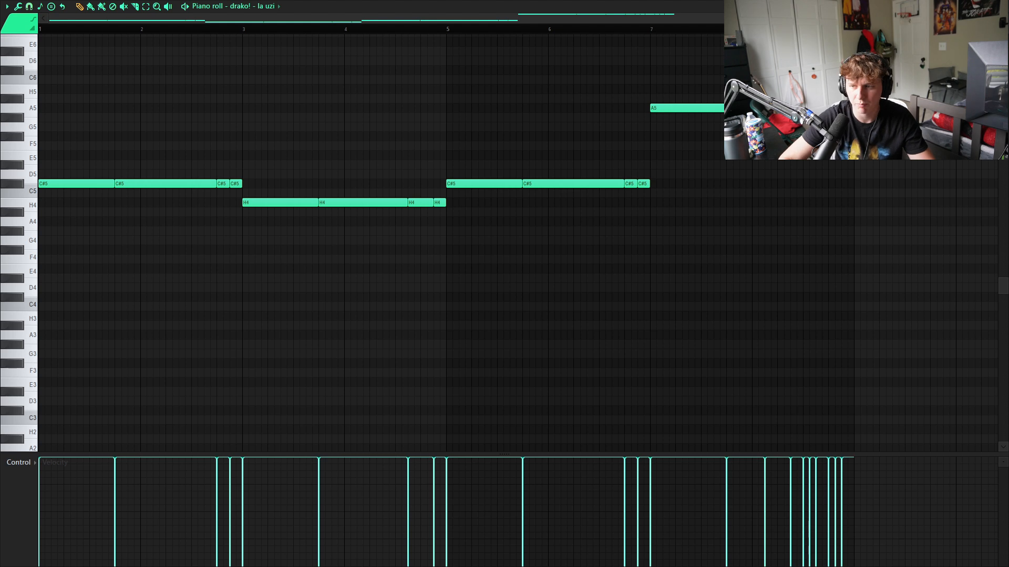
pyautogui.press('F7')
# - Enable the volume envelope on the la uzi 808 channel with its hold at maximum
pyautogui.click(230, 351)
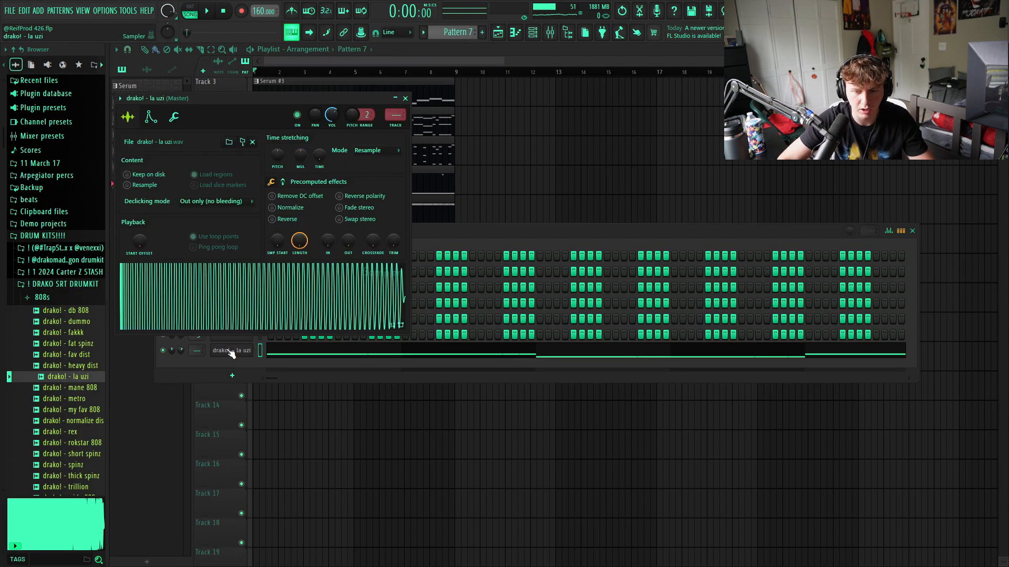
pyautogui.click(150, 117)
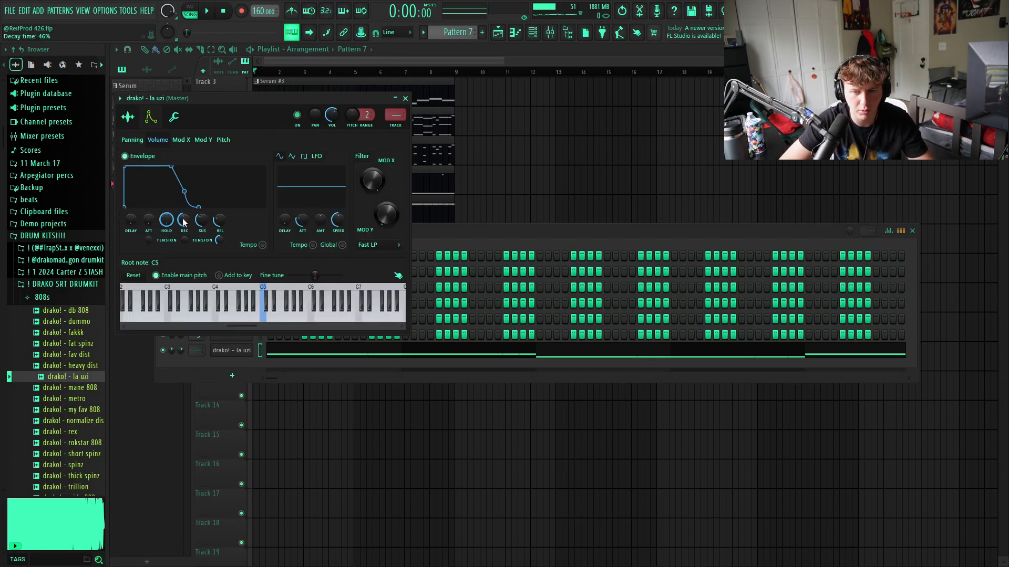
pyautogui.click(406, 98)
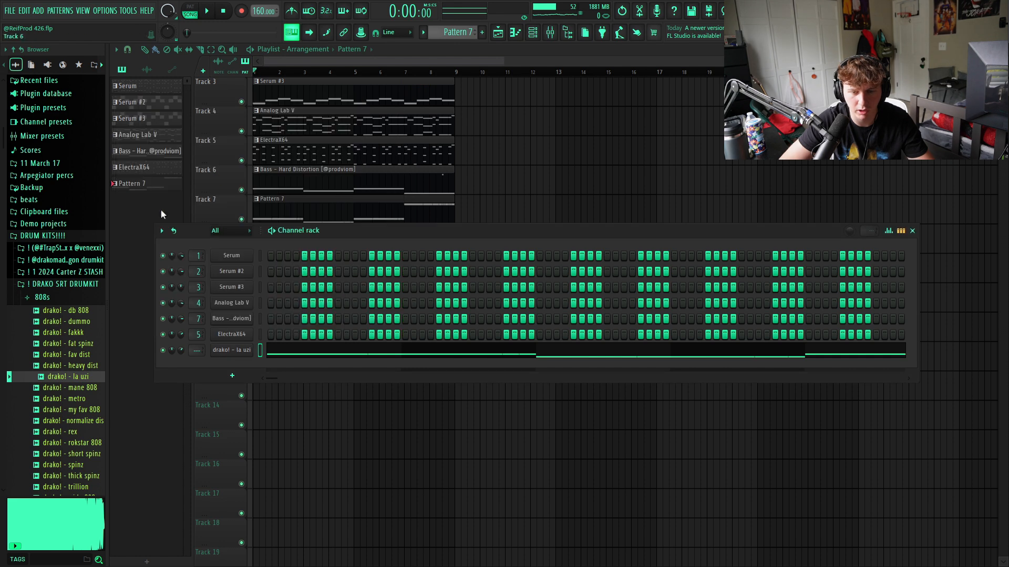
# - Audition other 808s in the kit and add drako! - trillion as a channel playing the la uzi notes, with la uzi muted
pyautogui.click(81, 356)
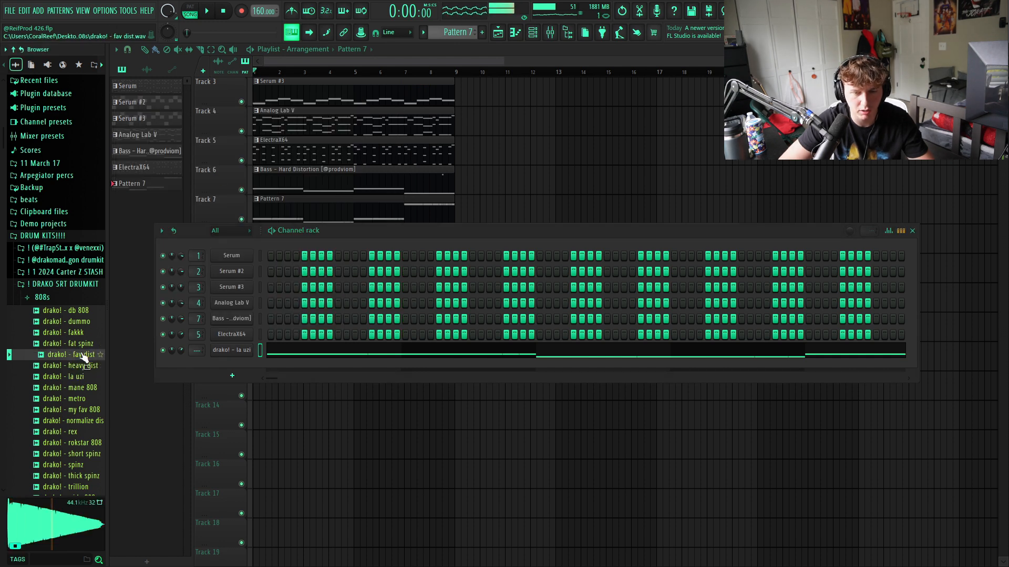
pyautogui.click(82, 348)
pyautogui.moveTo(80, 348); pyautogui.dragTo(67, 451)
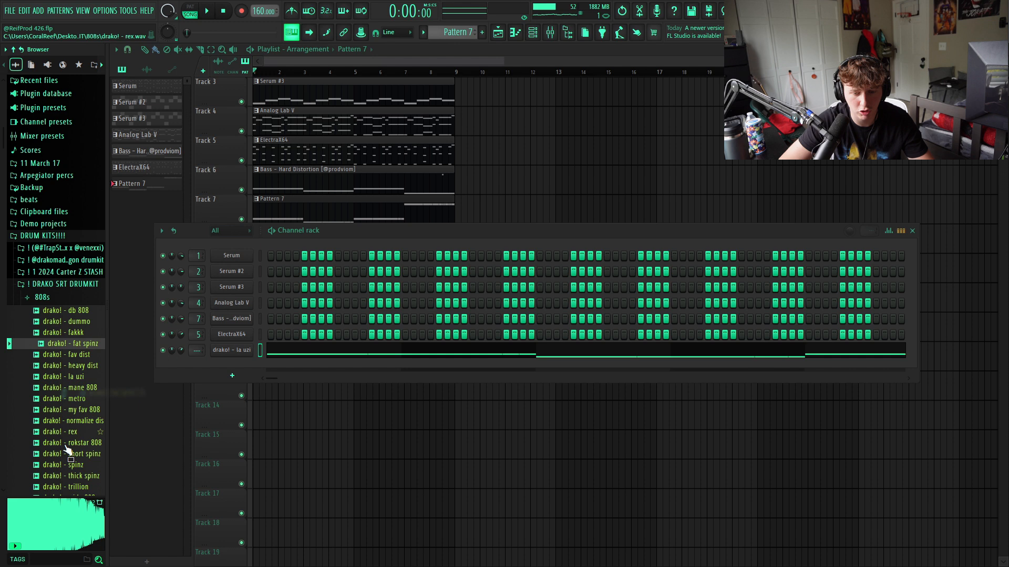
pyautogui.click(78, 488)
pyautogui.moveTo(72, 493); pyautogui.dragTo(237, 365)
pyautogui.press('space')
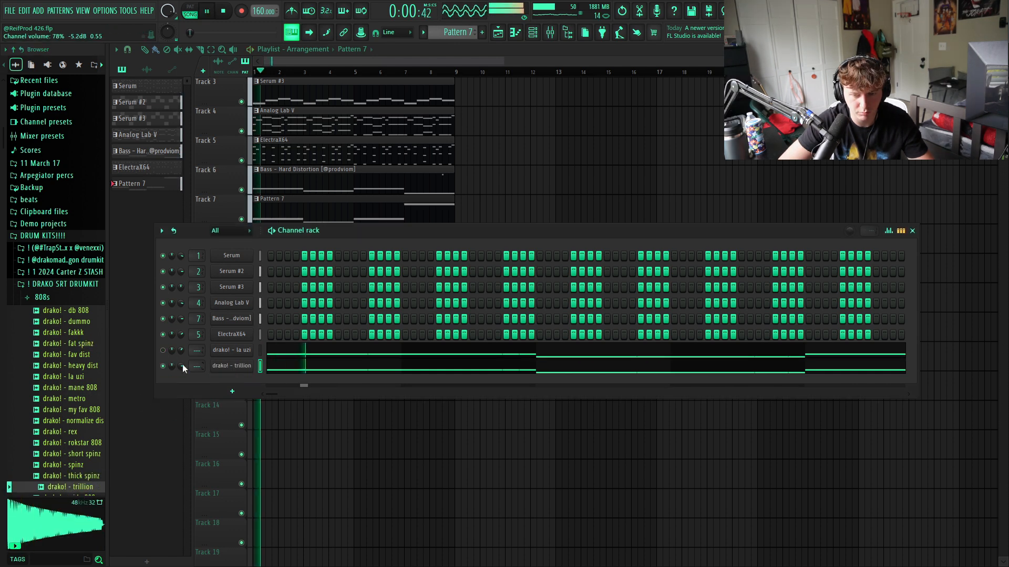
pyautogui.click(296, 366)
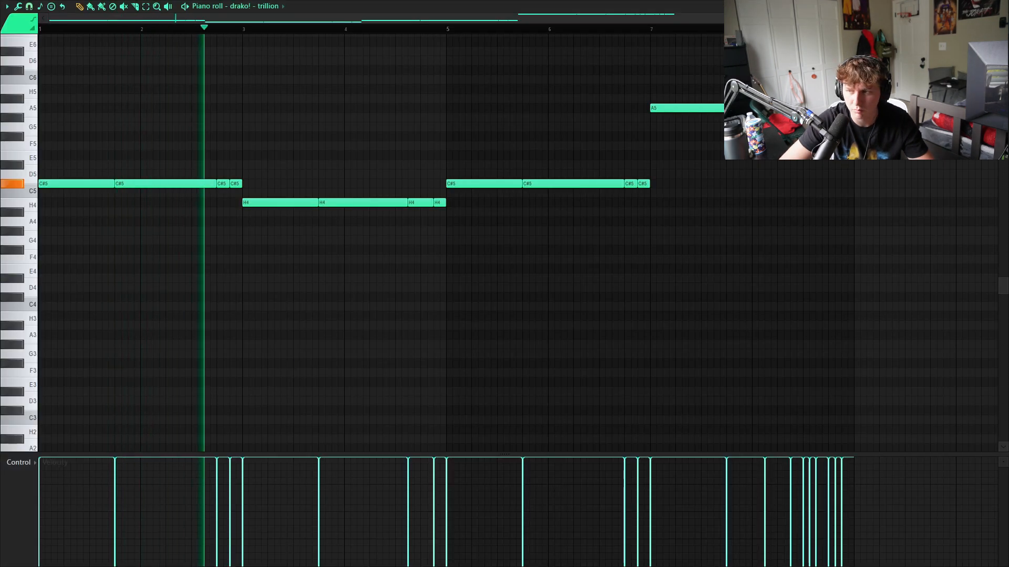
pyautogui.click(1002, 6)
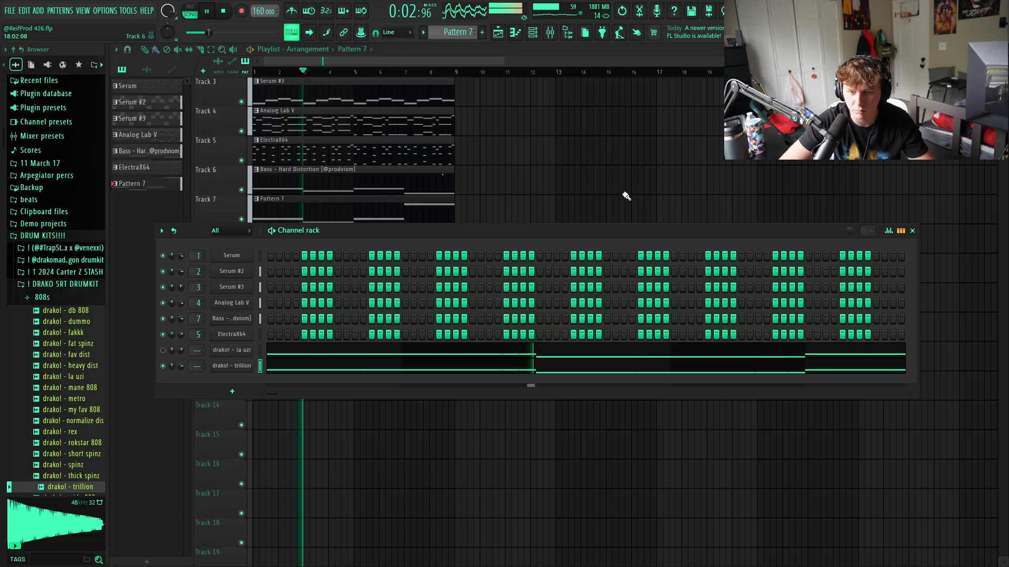
# - Enable Cut itself on the trillion channel and shape its volume envelope by raising the hold and lowering the decay and release
pyautogui.rightClick(252, 364)
pyautogui.click(282, 433)
pyautogui.rightClick(232, 350)
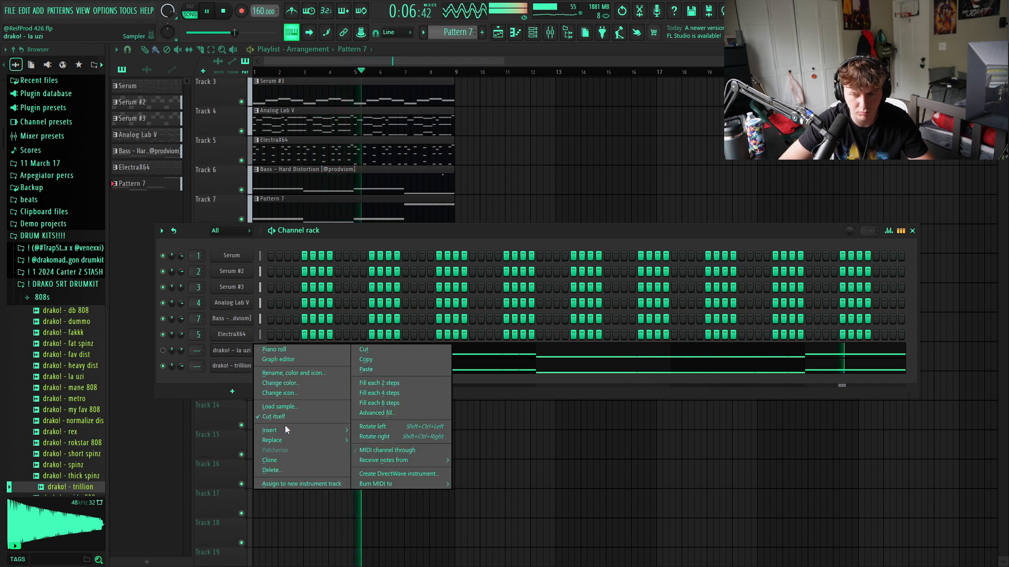
pyautogui.click(218, 369)
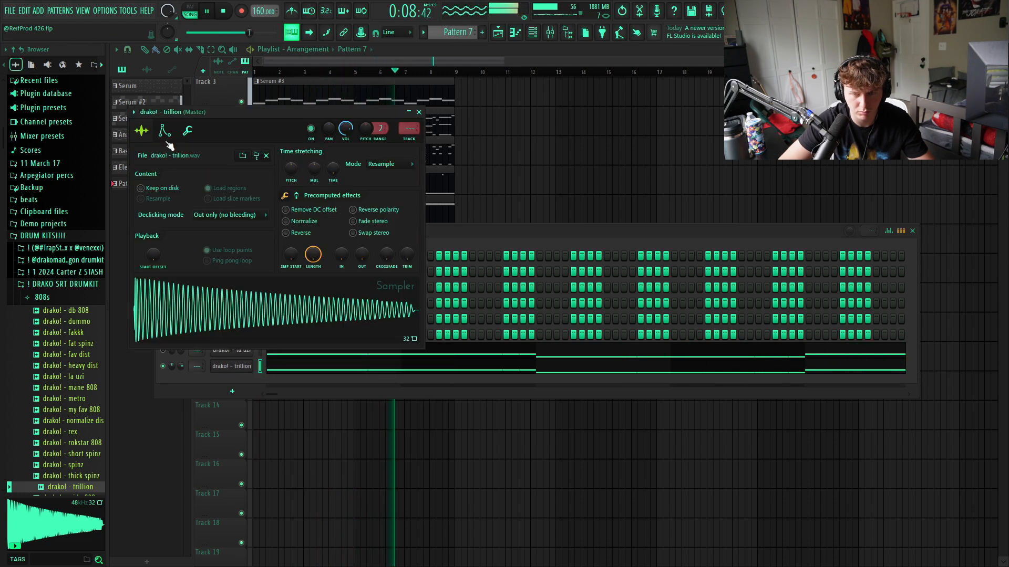
pyautogui.moveTo(179, 232); pyautogui.dragTo(179, 180)
pyautogui.moveTo(194, 232); pyautogui.dragTo(215, 285)
pyautogui.moveTo(233, 233); pyautogui.dragTo(233, 285)
pyautogui.click(420, 113)
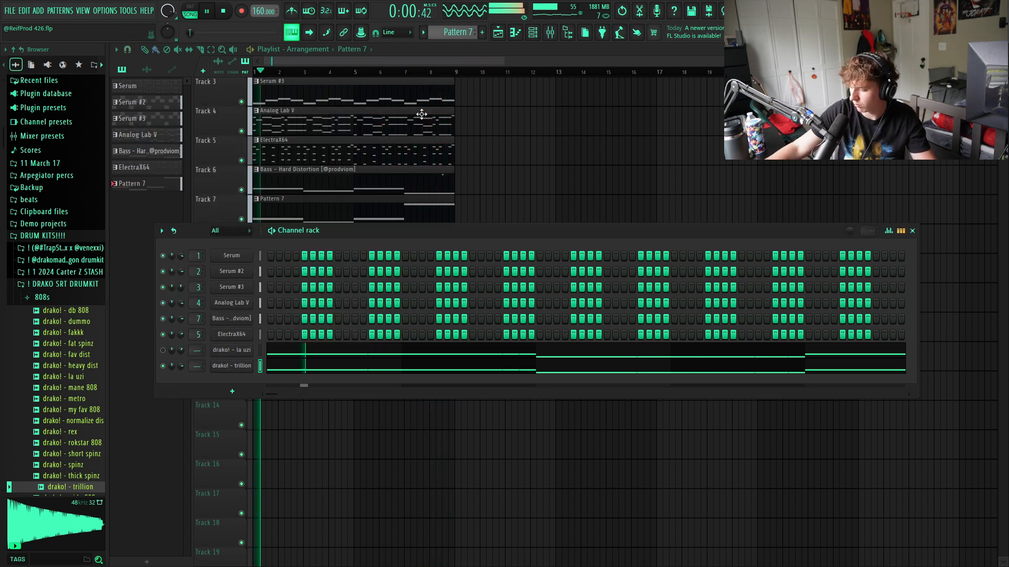
# - Add the favourited Vizy - Kick 6 as a channel and paste the la uzi 808's notes into it, with trillion muted
pyautogui.moveTo(47, 468); pyautogui.dragTo(165, 442)
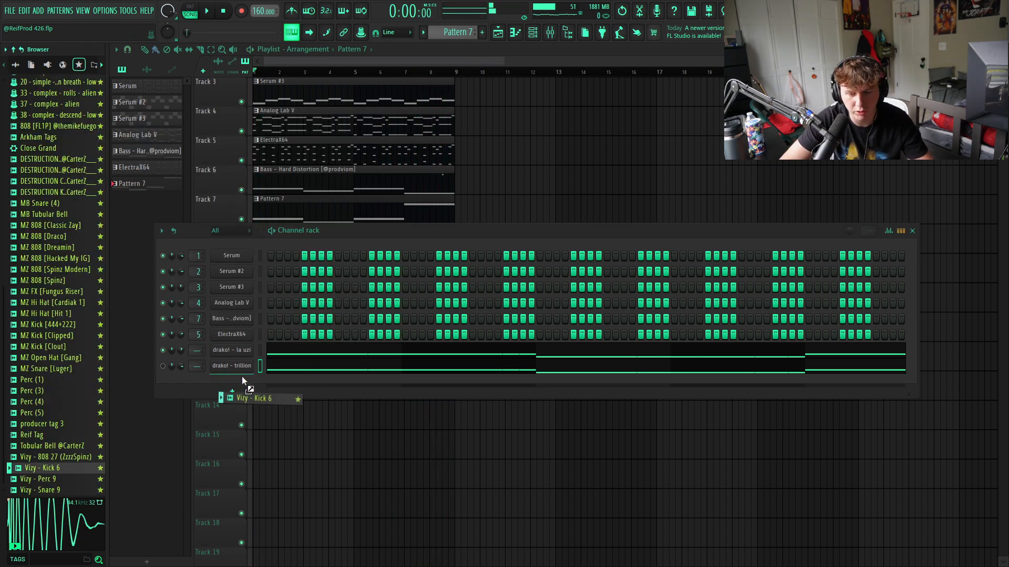
pyautogui.moveTo(242, 376); pyautogui.dragTo(242, 377)
pyautogui.rightClick(252, 350)
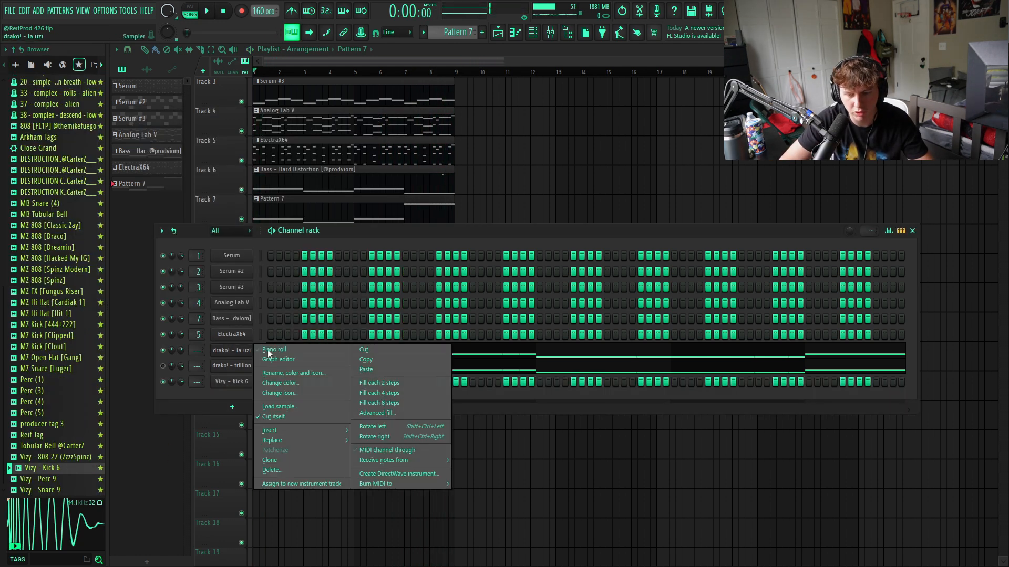
pyautogui.click(366, 359)
pyautogui.rightClick(231, 381)
pyautogui.click(362, 399)
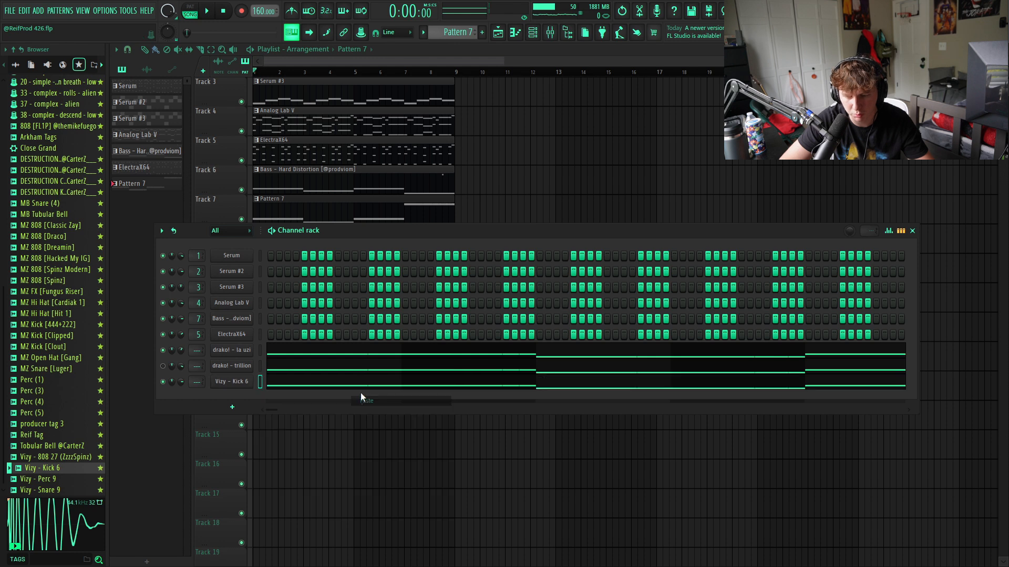
# - Move all the Vizy - Kick 6 notes to C5, shorten them to separate hits and play back the result
pyautogui.click(360, 387)
pyautogui.hotkey('alt', 'k')
pyautogui.press('Return')
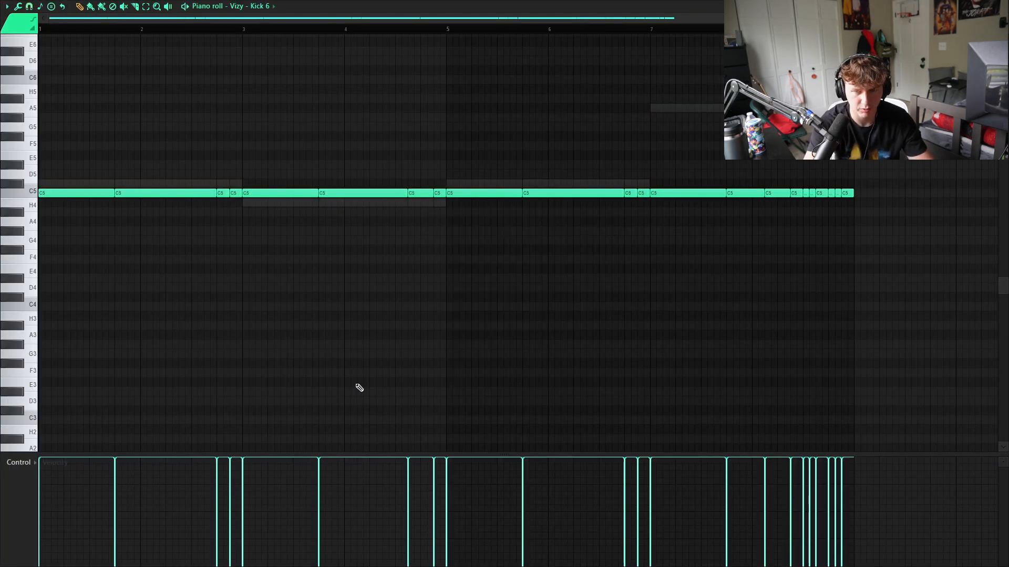
pyautogui.hotkey('shift', 'd')
pyautogui.press('space')
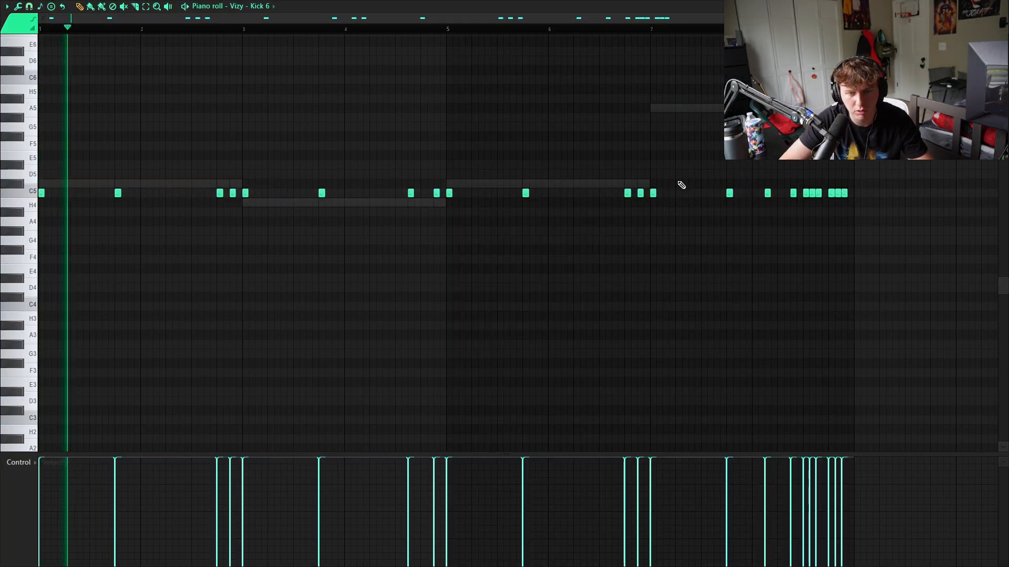
pyautogui.click(1002, 6)
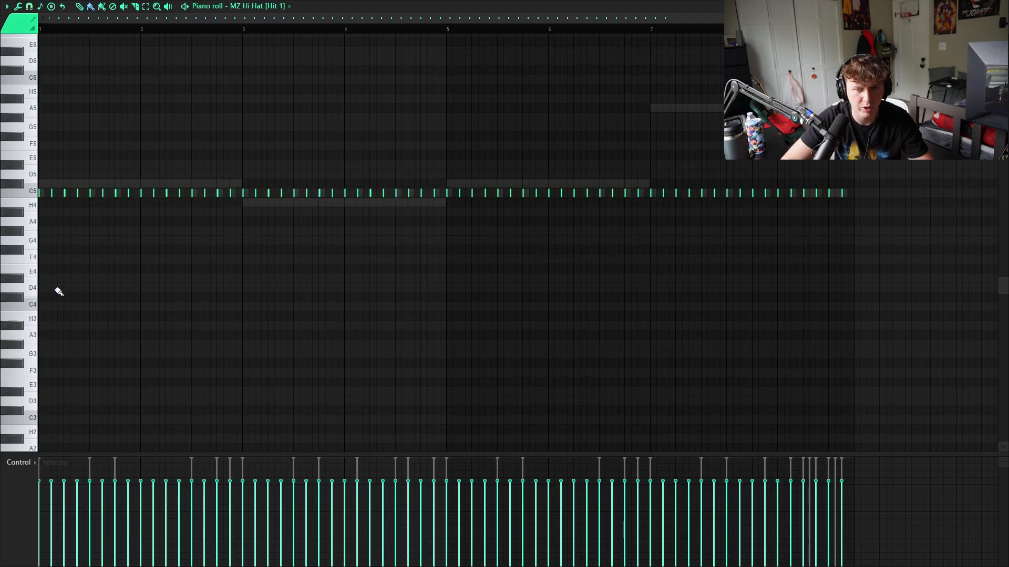
# - Close the MZ Hi Hat [Hit 1] piano roll and cut all the notes from that channel
pyautogui.scroll(1, 57, 289)
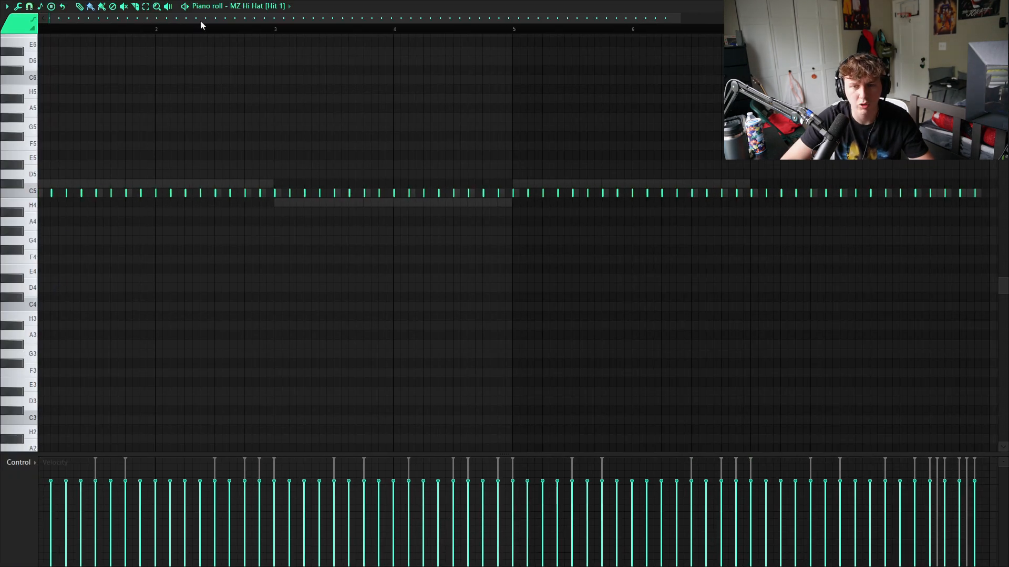
pyautogui.click(1003, 6)
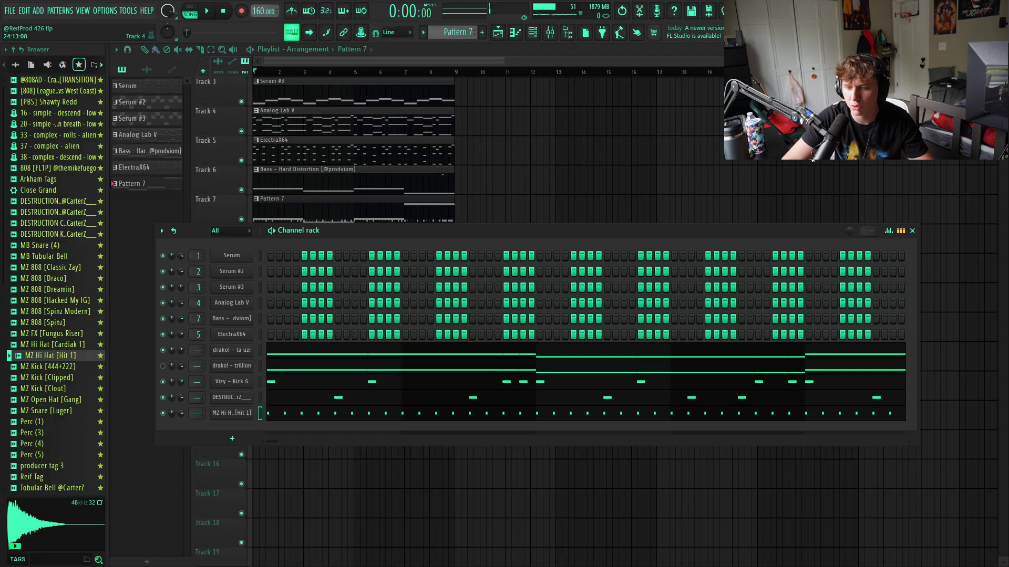
pyautogui.rightClick(247, 414)
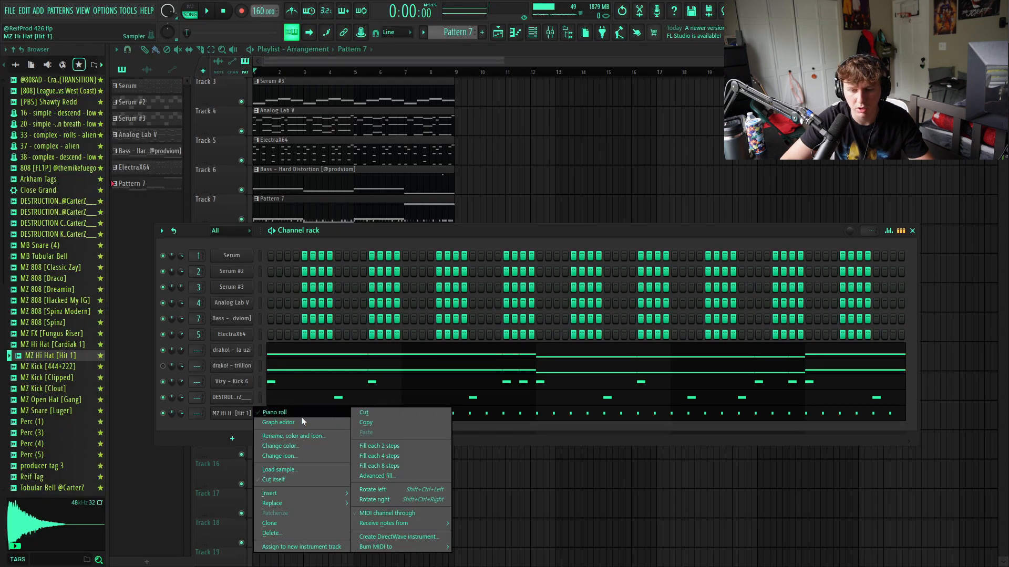
pyautogui.click(399, 413)
# - Draw a hi-hat pattern with triplet spacing and fast rolls across the first four bars of MZ Hi Hat [Hit 1], starting with 1/3 beat snap
pyautogui.rightClick(235, 415)
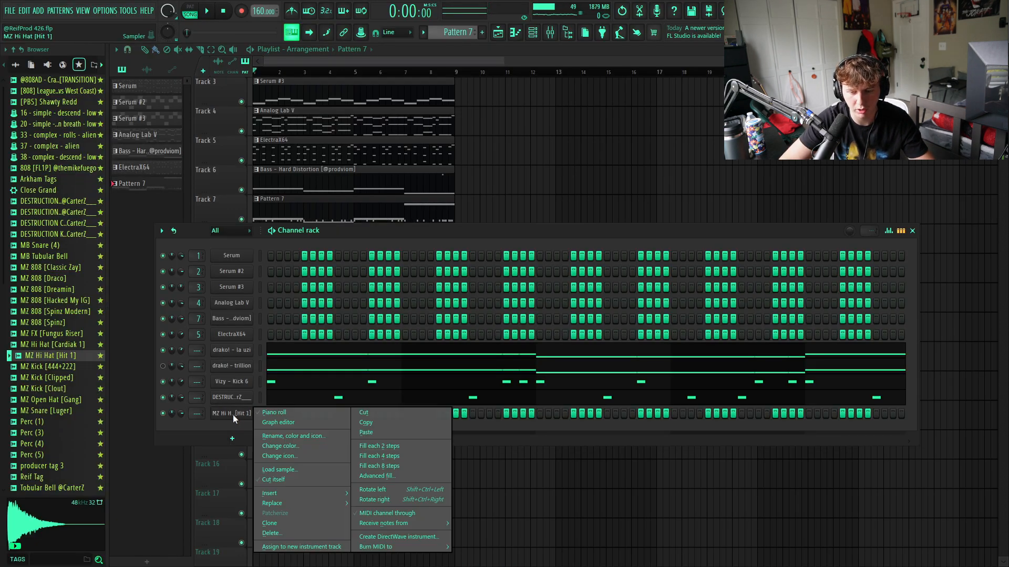
pyautogui.click(277, 413)
pyautogui.click(30, 6)
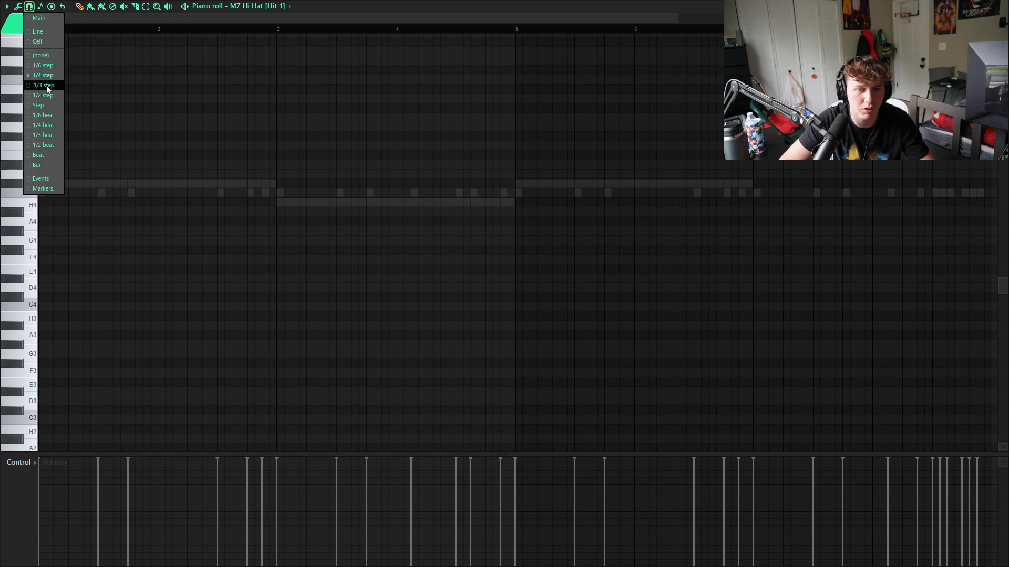
pyautogui.click(44, 135)
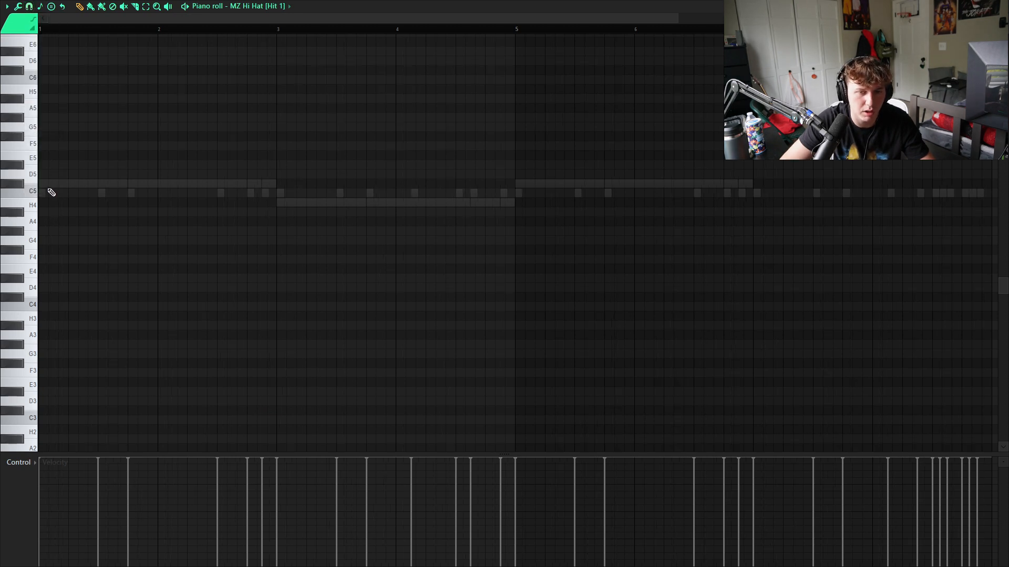
pyautogui.scroll(2, 51, 192)
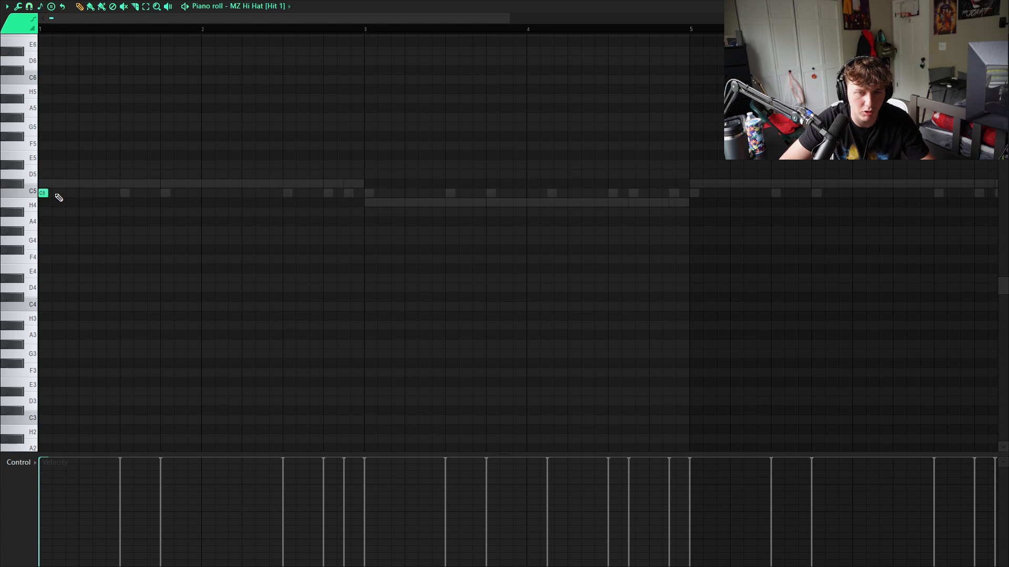
pyautogui.press('space')
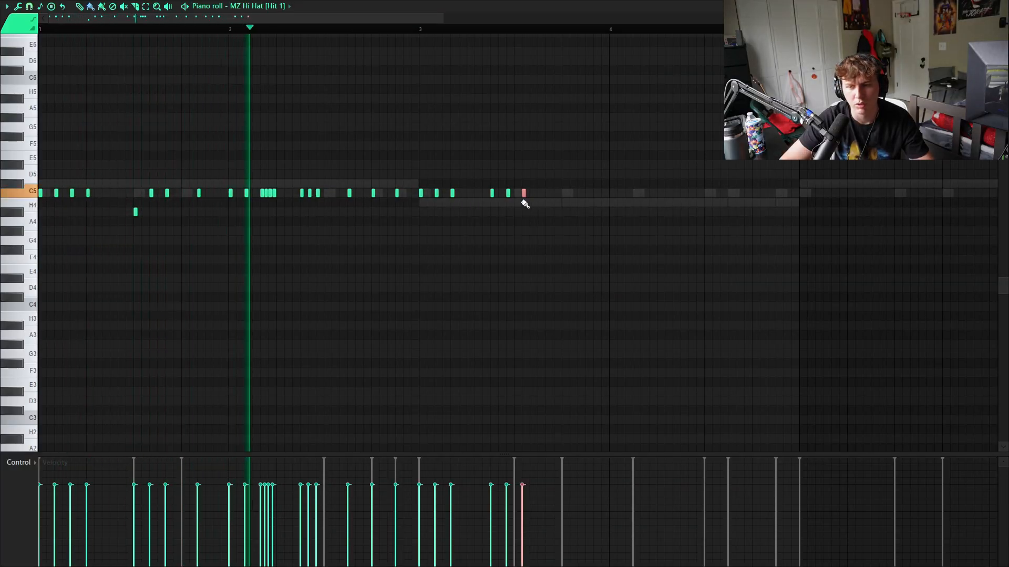
pyautogui.moveTo(518, 196); pyautogui.dragTo(493, 196)
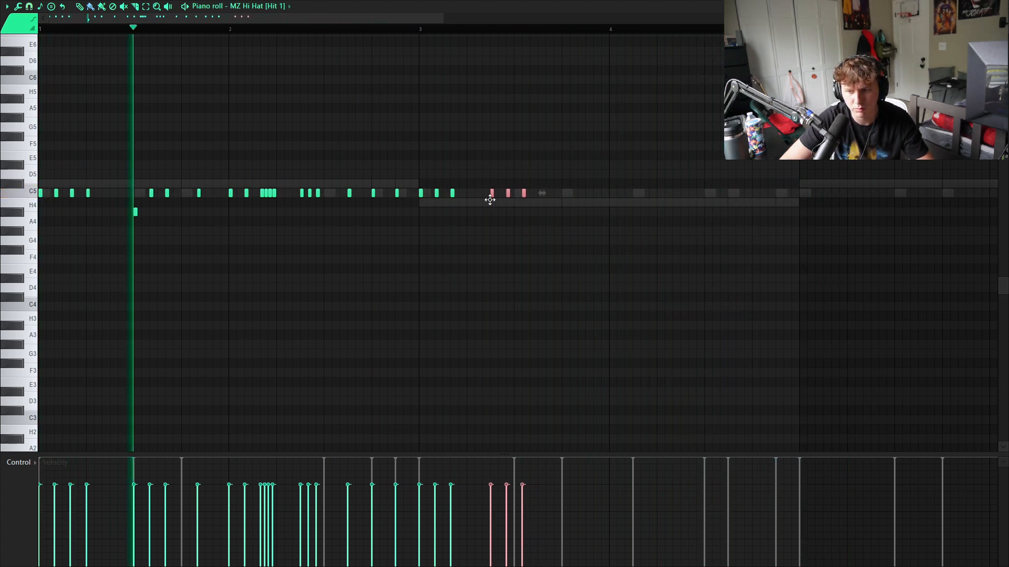
pyautogui.click(564, 193)
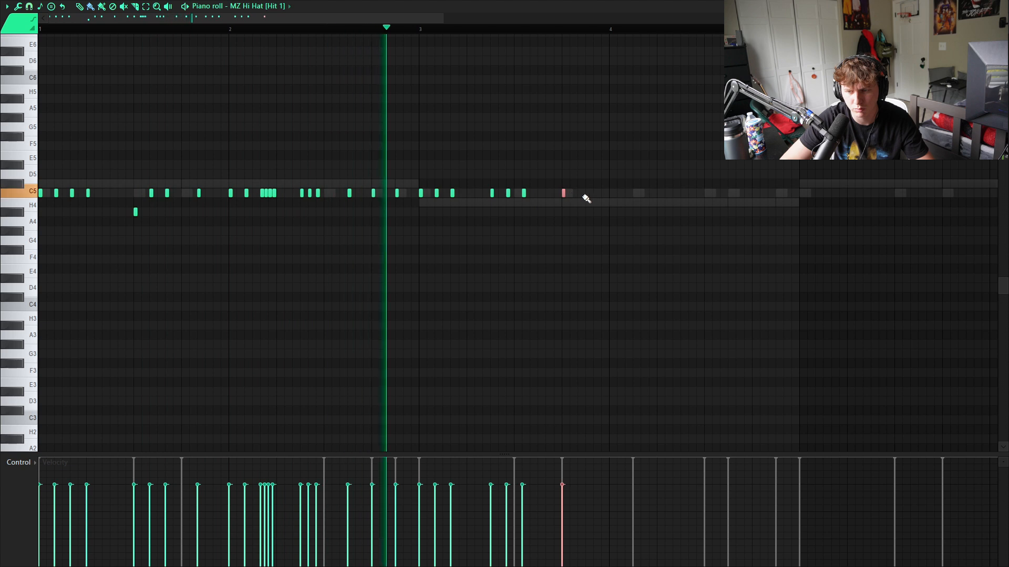
pyautogui.press('space')
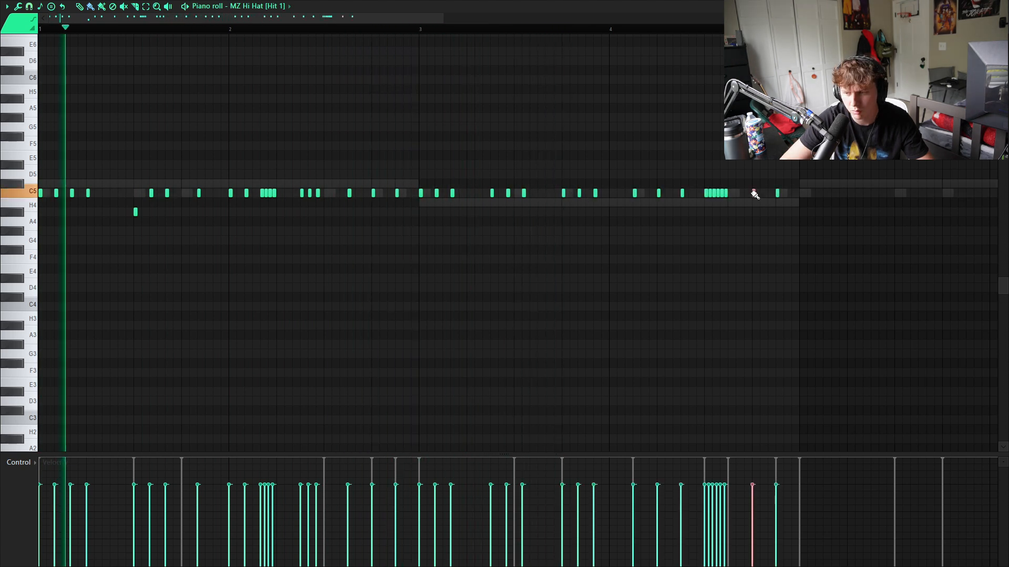
pyautogui.click(737, 193)
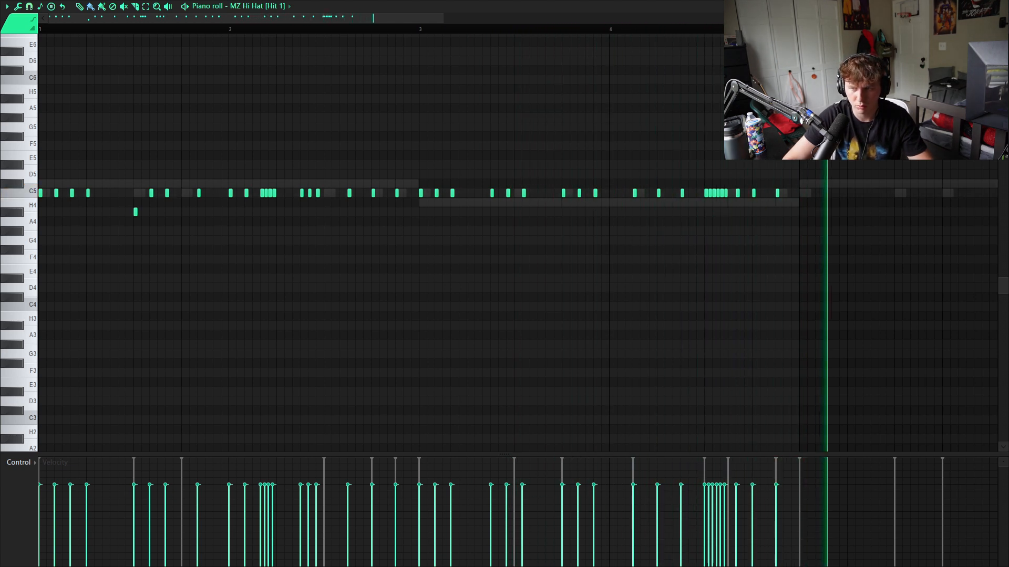
# - Duplicate the four-bar MZ Hi Hat [Hit 1] pattern into bars 5 to 8 and save the project
pyautogui.hotkey('ctrl', 'a')
pyautogui.hotkey('ctrl', 'b')
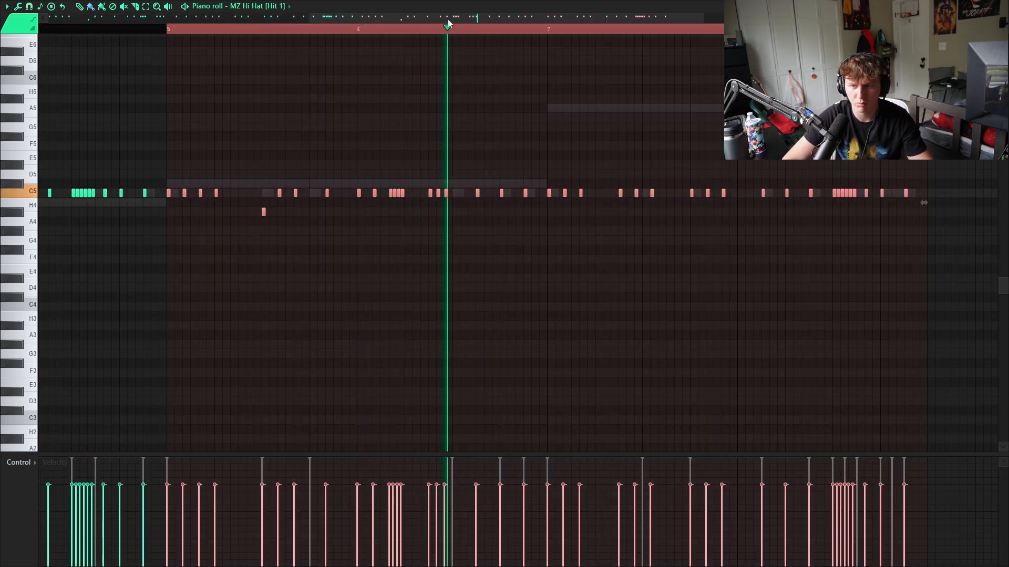
pyautogui.hotkey('ctrl', 'd')
pyautogui.scroll(-3, 294, 341)
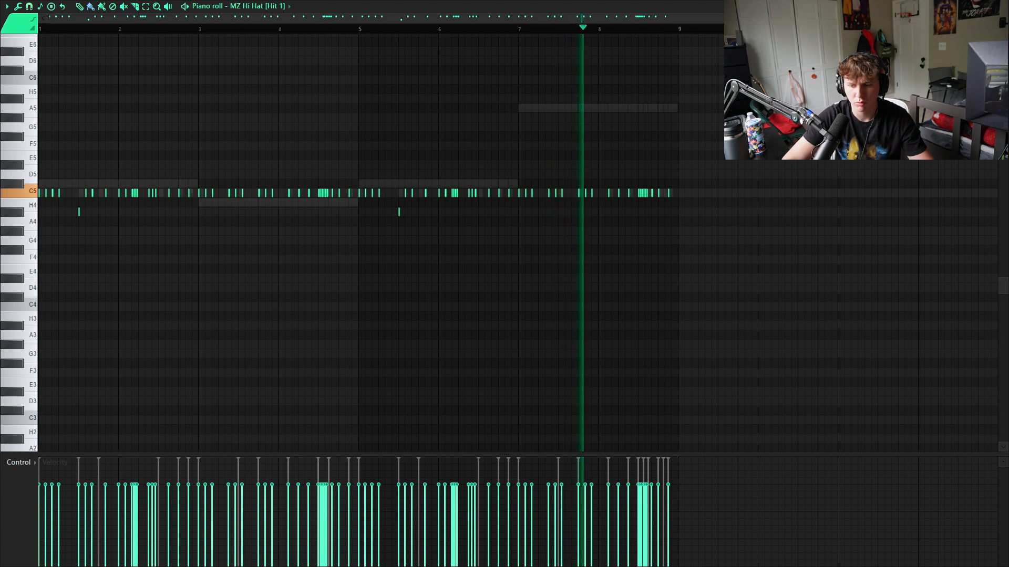
pyautogui.hotkey('ctrl', 's')
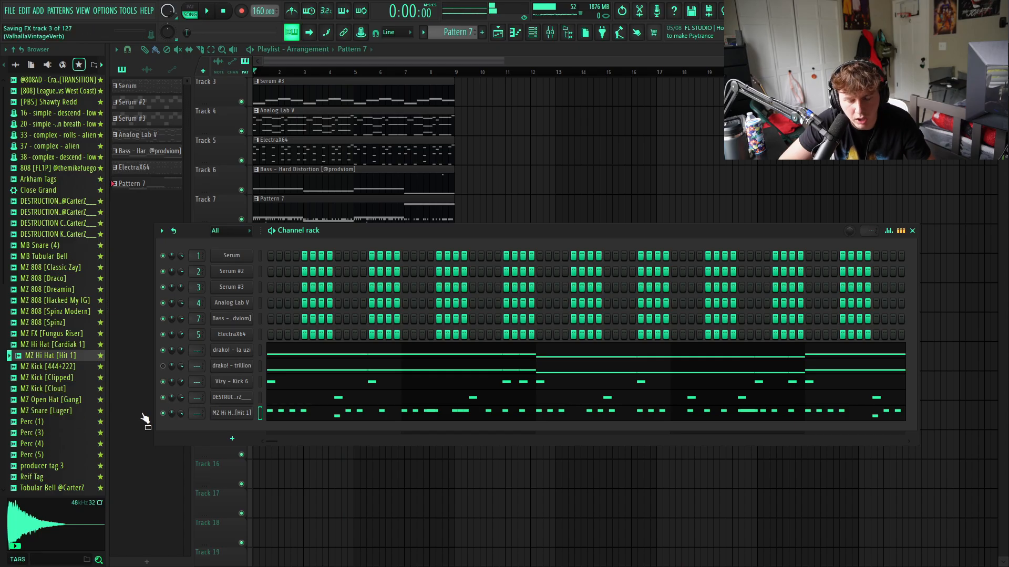
# - Add the favourited MZ Open Hat [Gang] as a channel with hits on beats 1 and 4 of bar 1, and show its piano roll
pyautogui.click(71, 402)
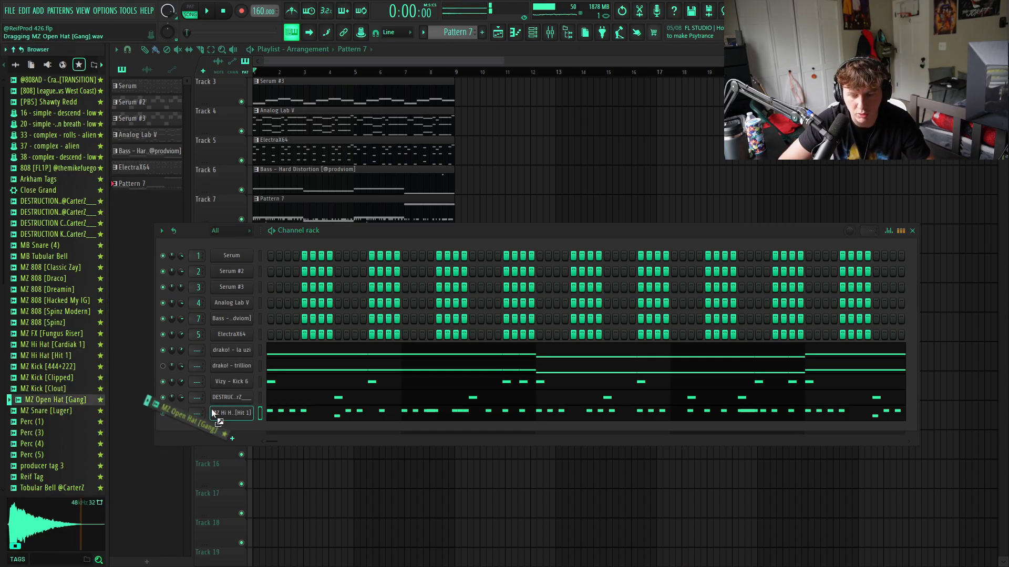
pyautogui.moveTo(240, 431); pyautogui.dragTo(239, 431)
pyautogui.click(270, 429)
pyautogui.press('space')
pyautogui.rightClick(231, 430)
pyautogui.click(268, 423)
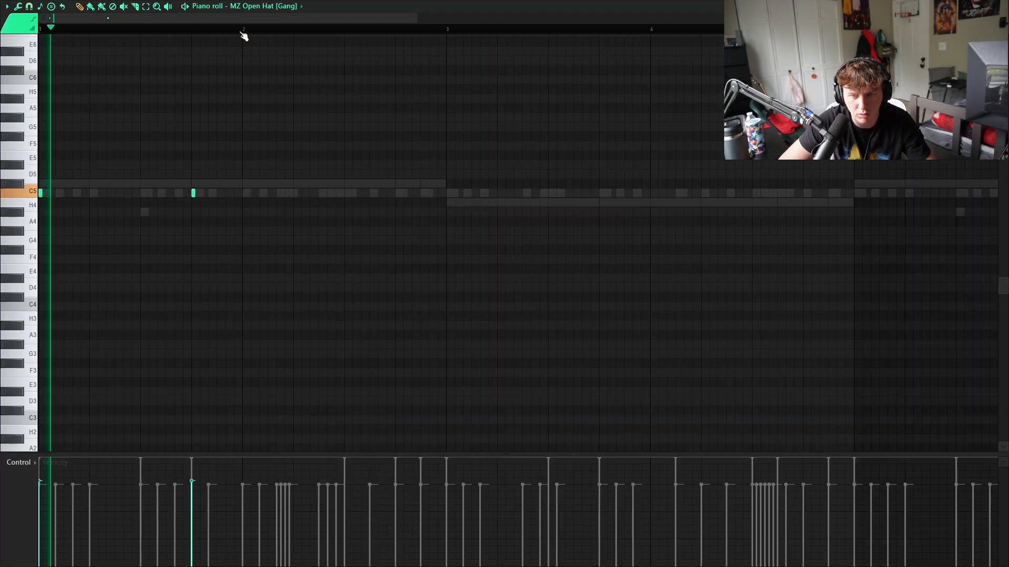
# - Repeat the first two bars of open hat hits until they fill all eight bars
pyautogui.moveTo(446, 30); pyautogui.dragTo(39, 30)
pyautogui.hotkey('ctrl', 'b')
pyautogui.hotkey('ctrl', 'b')
pyautogui.hotkey('ctrl', 'b')
pyautogui.keyDown('ctrl'); pyautogui.click(532, 30); pyautogui.keyUp('ctrl')
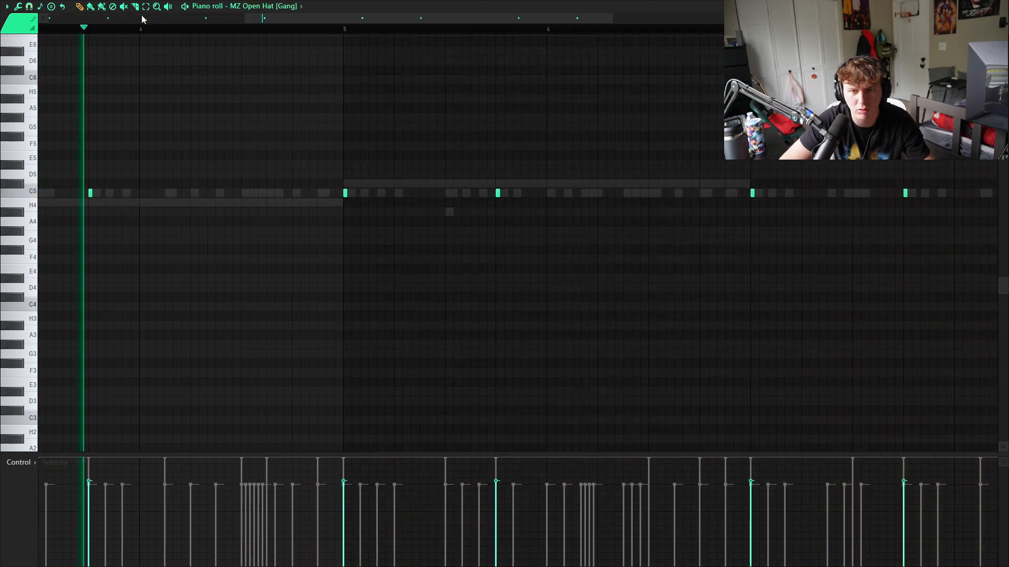
# - Lengthen the open hat notes to 1/4 beat using the matching snap setting, and close the piano roll
pyautogui.click(29, 5)
pyautogui.click(48, 125)
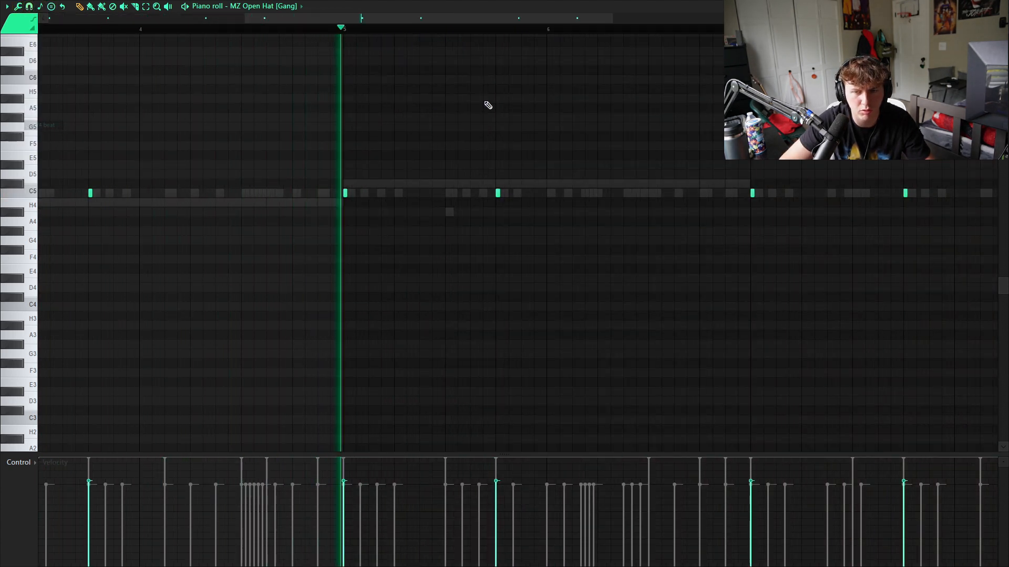
pyautogui.hotkey('ctrl', 'q')
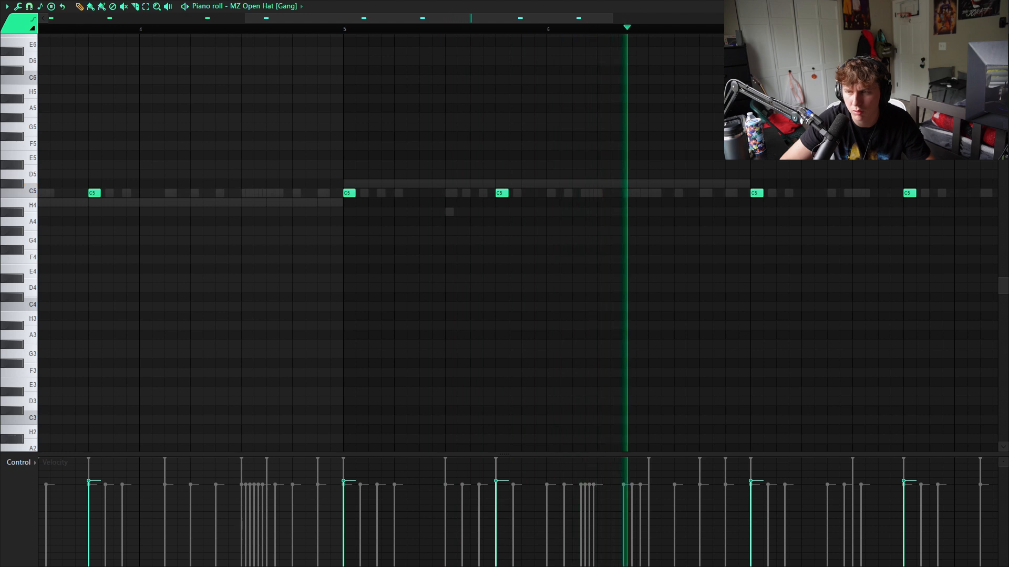
pyautogui.click(1003, 6)
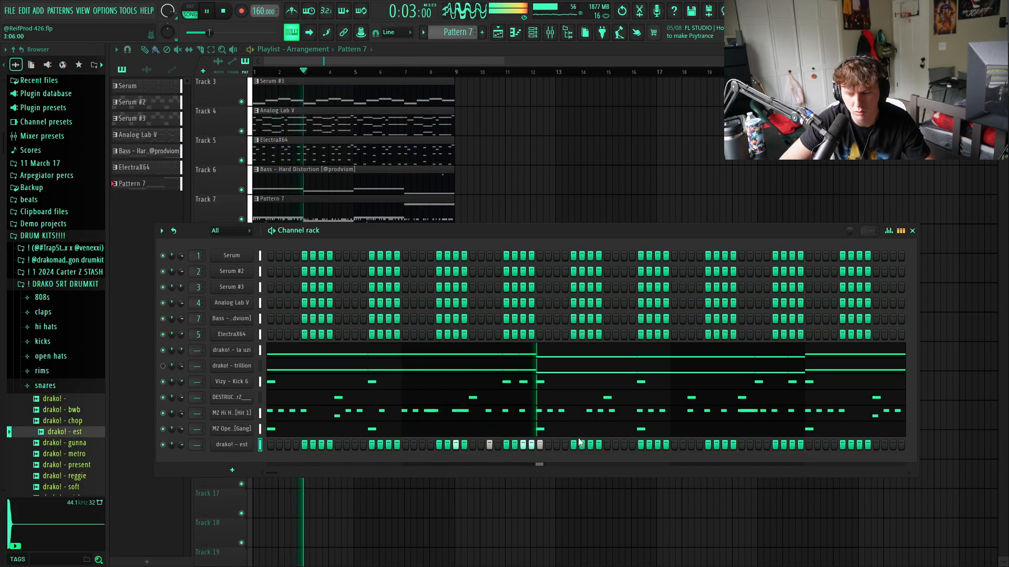
# - Duplicate the drako! - est snare hits four bars ahead and delete the last two hits of the copy
pyautogui.rightClick(241, 444)
pyautogui.click(297, 420)
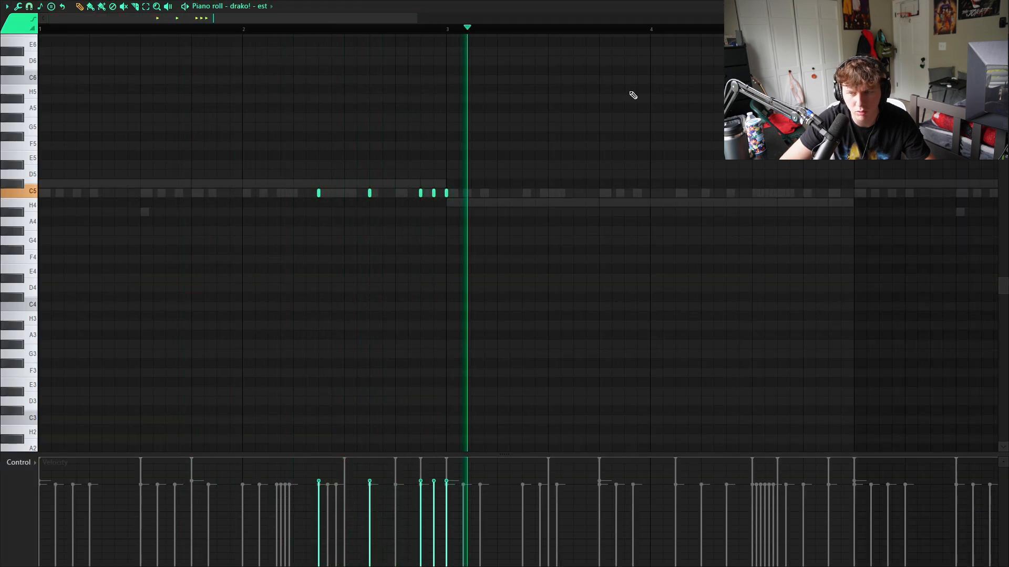
pyautogui.hotkey('ctrl', 'a')
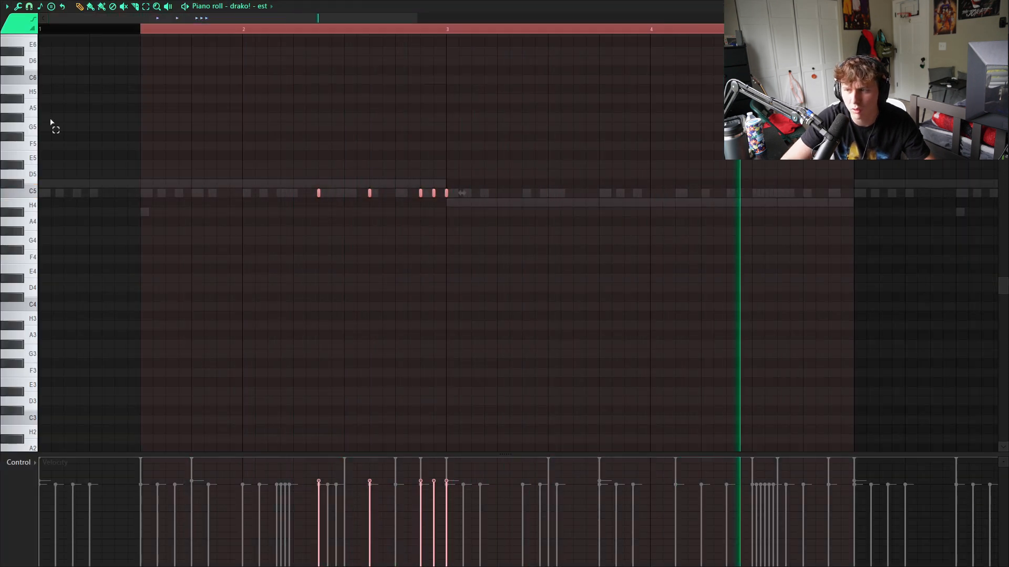
pyautogui.hotkey('ctrl', 'b')
pyautogui.keyDown('ctrl'); pyautogui.click(449, 34); pyautogui.keyUp('ctrl')
pyautogui.scroll(2, 844, 192)
pyautogui.rightClick(926, 193)
pyautogui.rightClick(905, 194)
# - Lengthen and chop the last remaining drako! - est note into a four-hit roll, and play back the pattern
pyautogui.press('space')
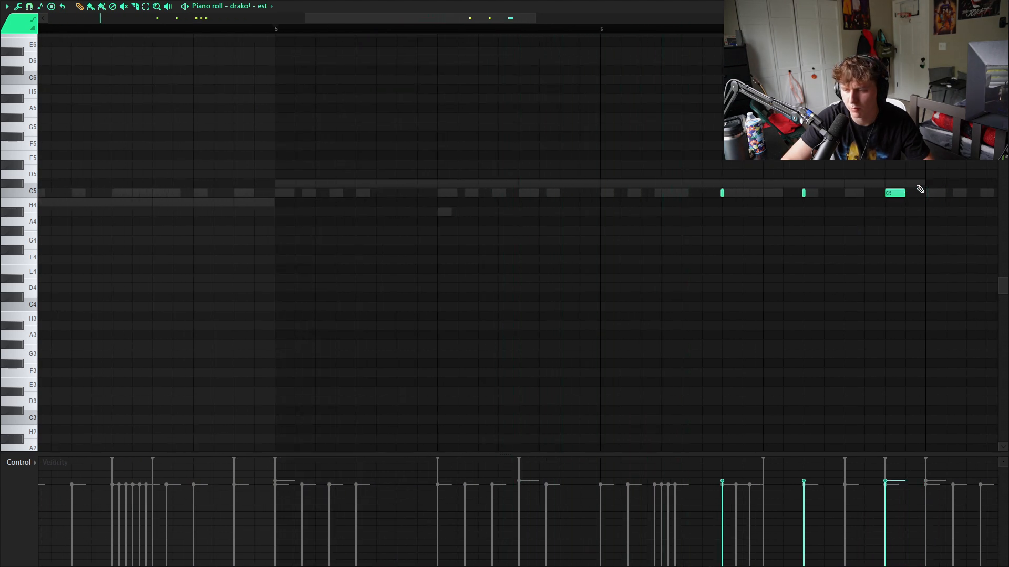
pyautogui.hotkey('alt', 'a')
pyautogui.click(567, 359)
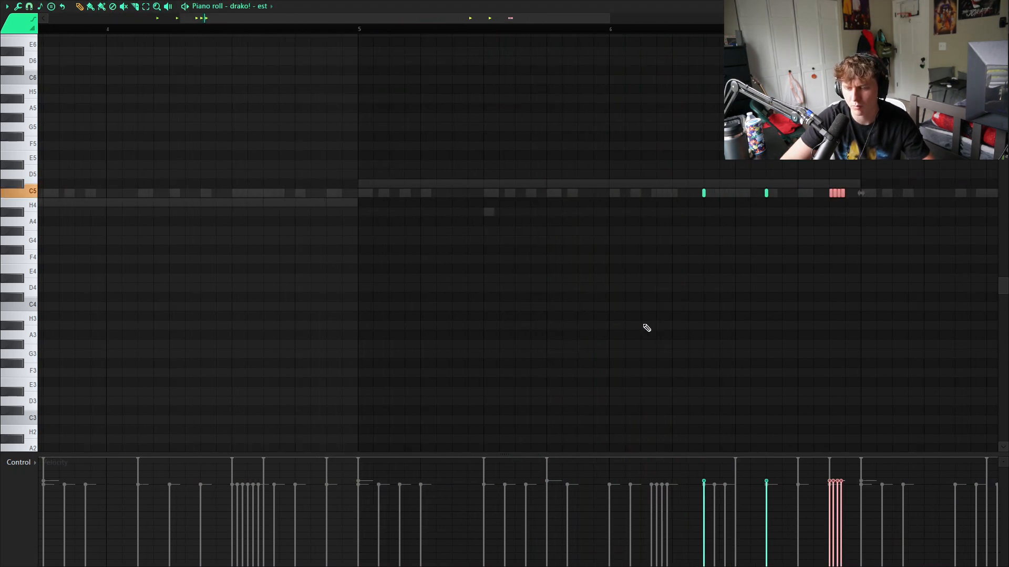
pyautogui.scroll(-4, 646, 327)
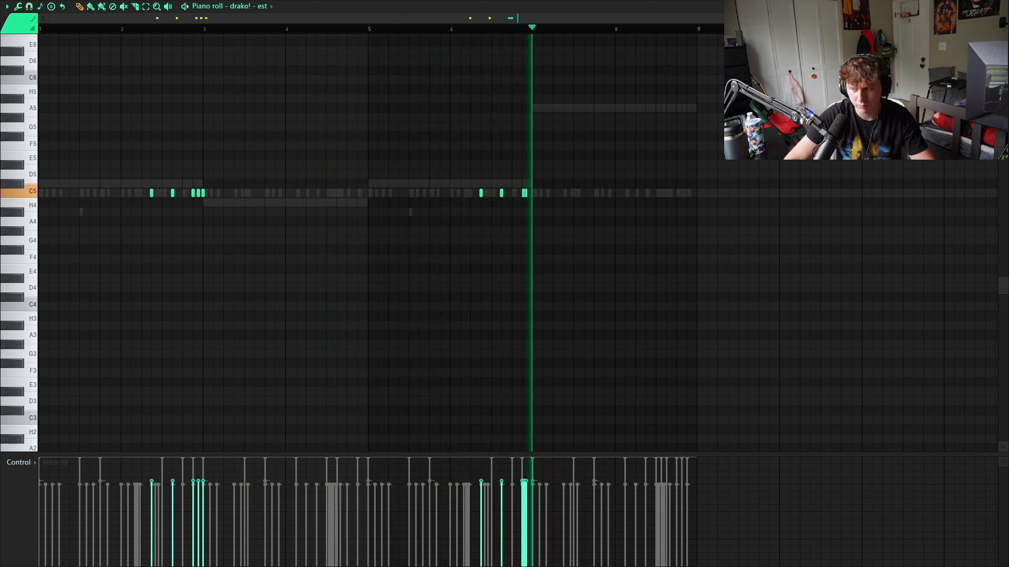
pyautogui.press('Escape')
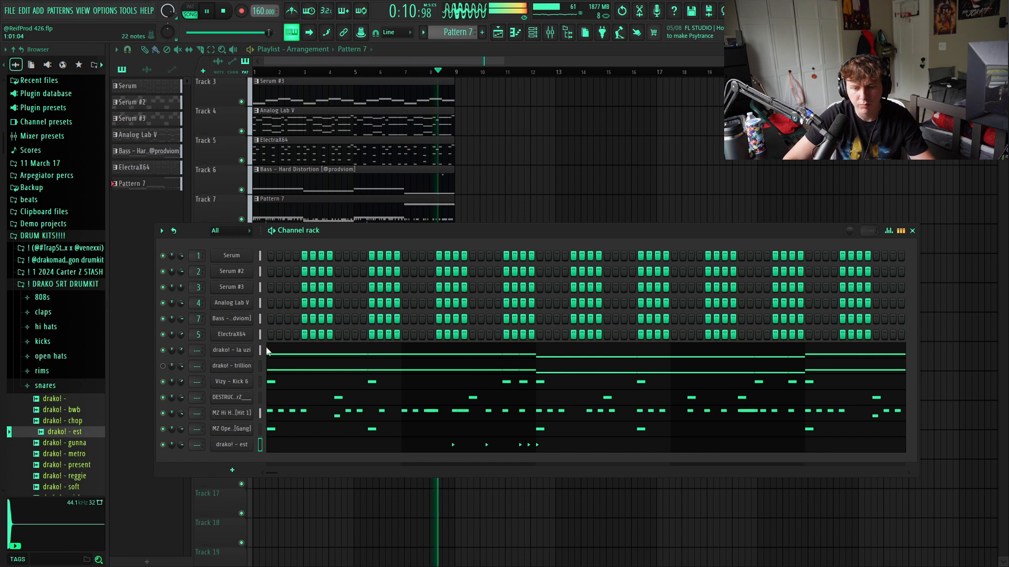
pyautogui.press('space')
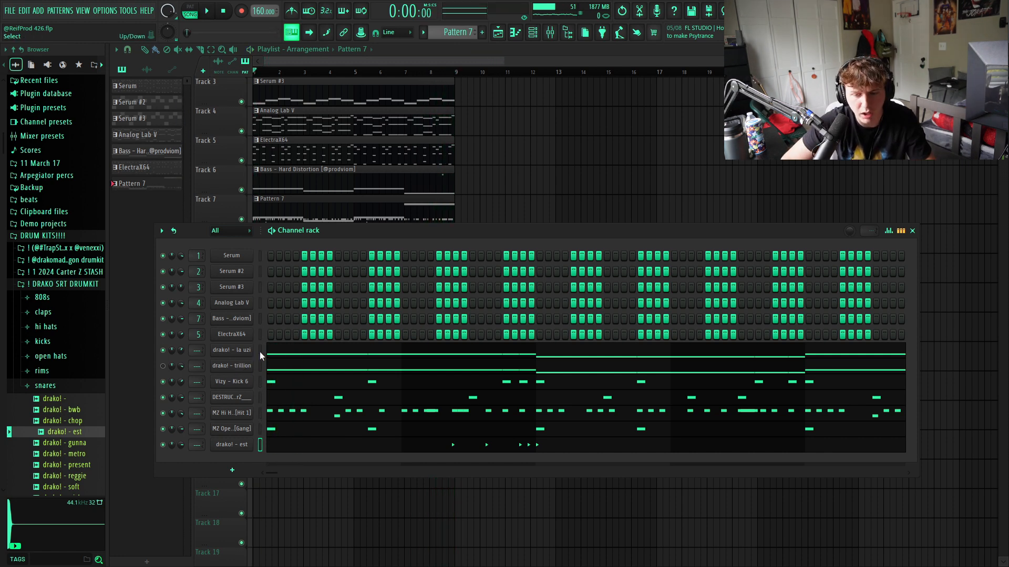
# - Route the channels from drako! - la uzi through drako! - est to mixer tracks 8 to 14, and close the channel rack and mixer
pyautogui.moveTo(260, 351); pyautogui.dragTo(260, 435)
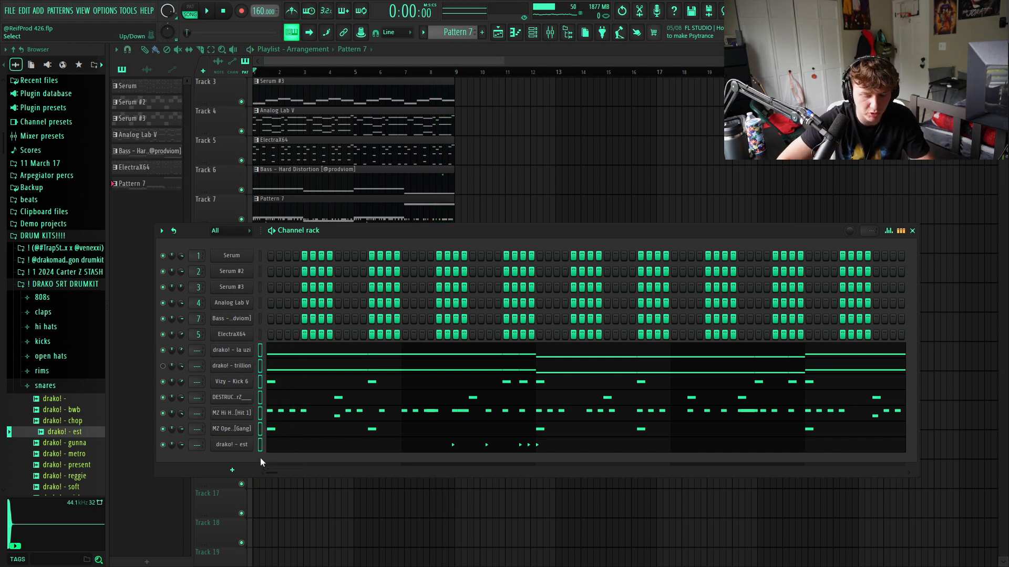
pyautogui.hotkey('ctrl', 'l')
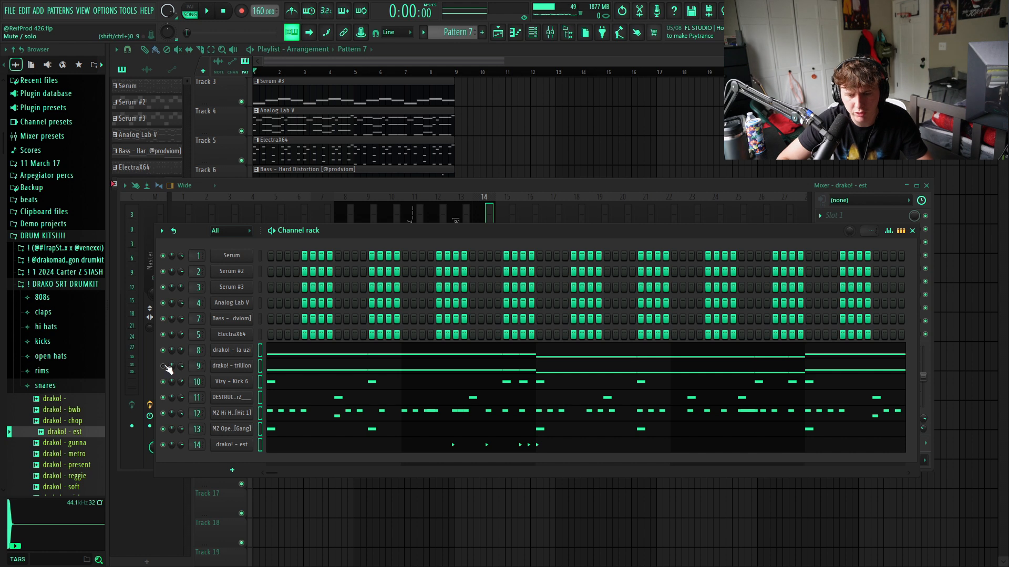
pyautogui.click(913, 231)
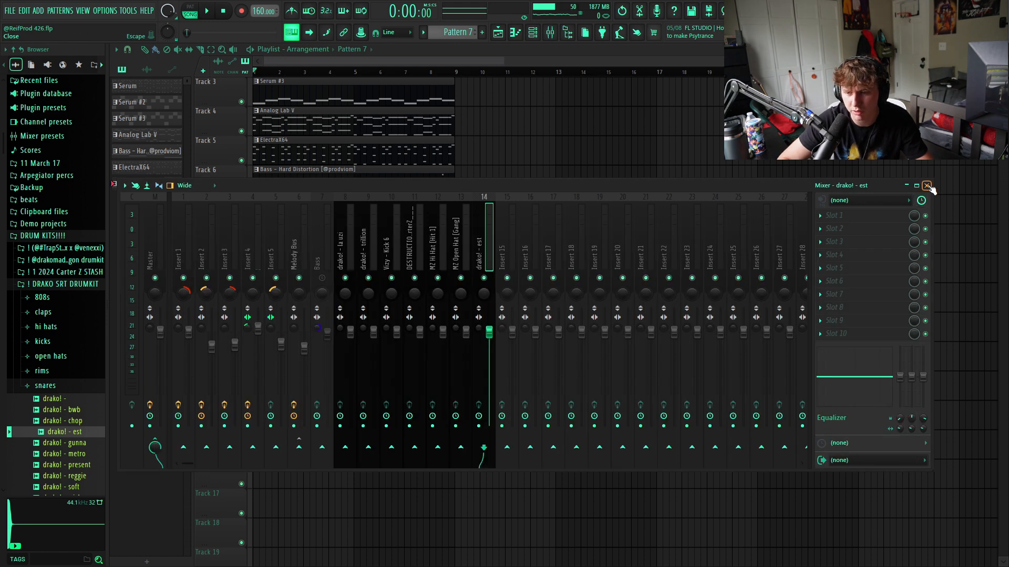
pyautogui.click(927, 186)
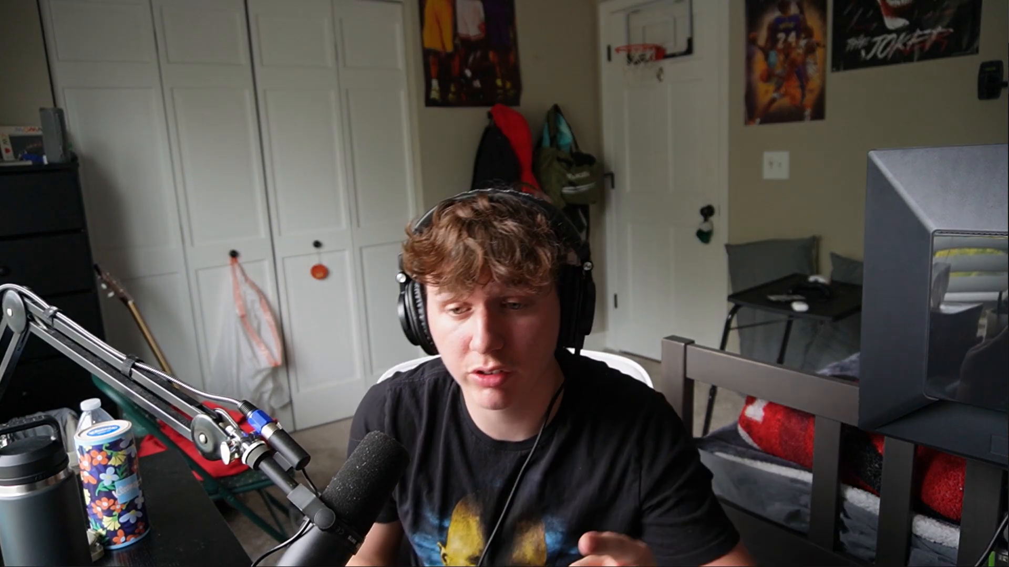